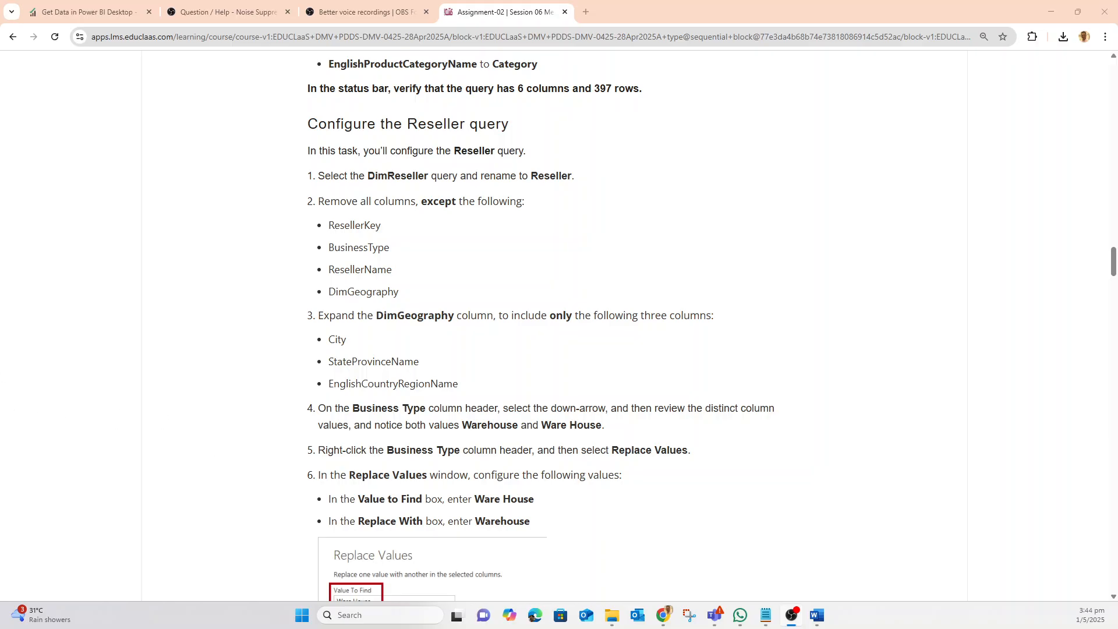
# Switch to the Power BI Desktop lab window showing the Power Query Editor
pyautogui.hotkey('alt', 'Tab')
pyautogui.moveTo(663, 624)
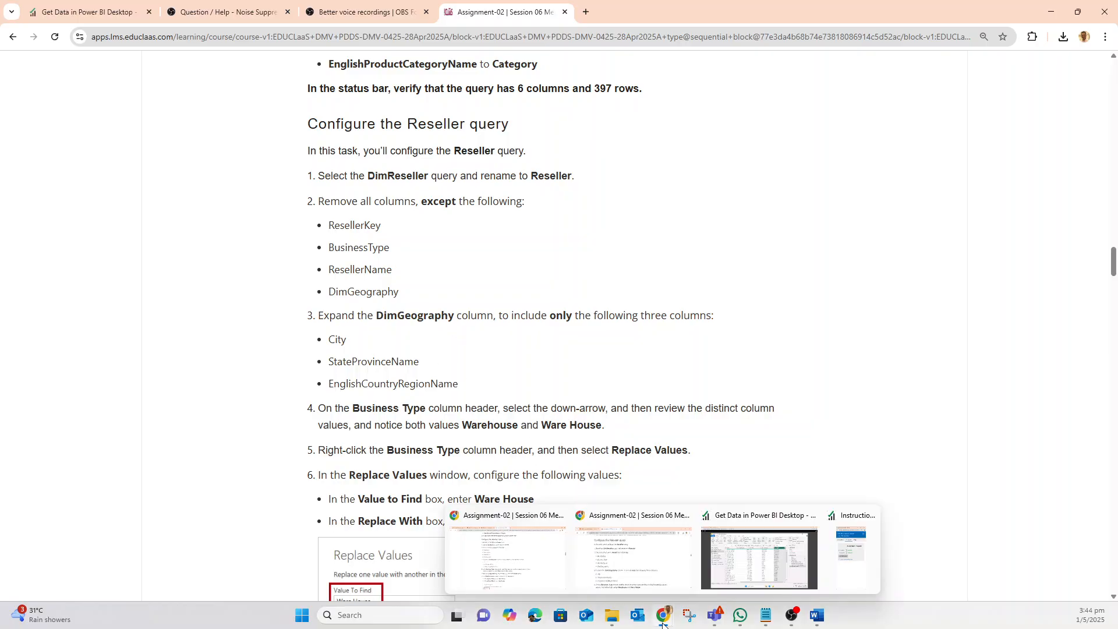
pyautogui.click(735, 556)
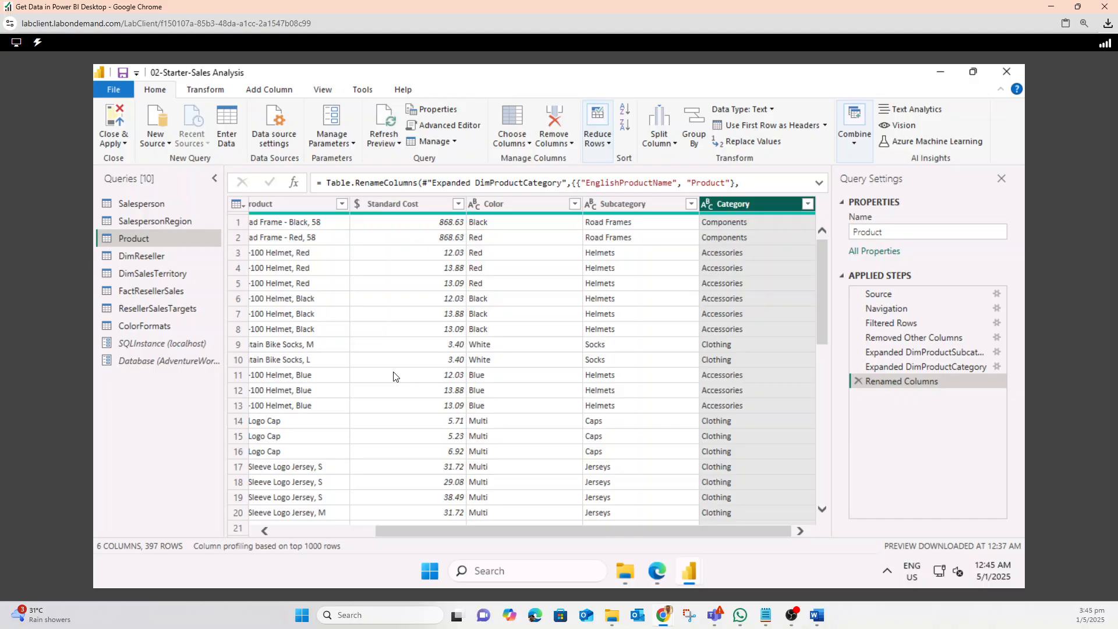
# Rename the DimReseller query to Reseller
pyautogui.click(142, 254)
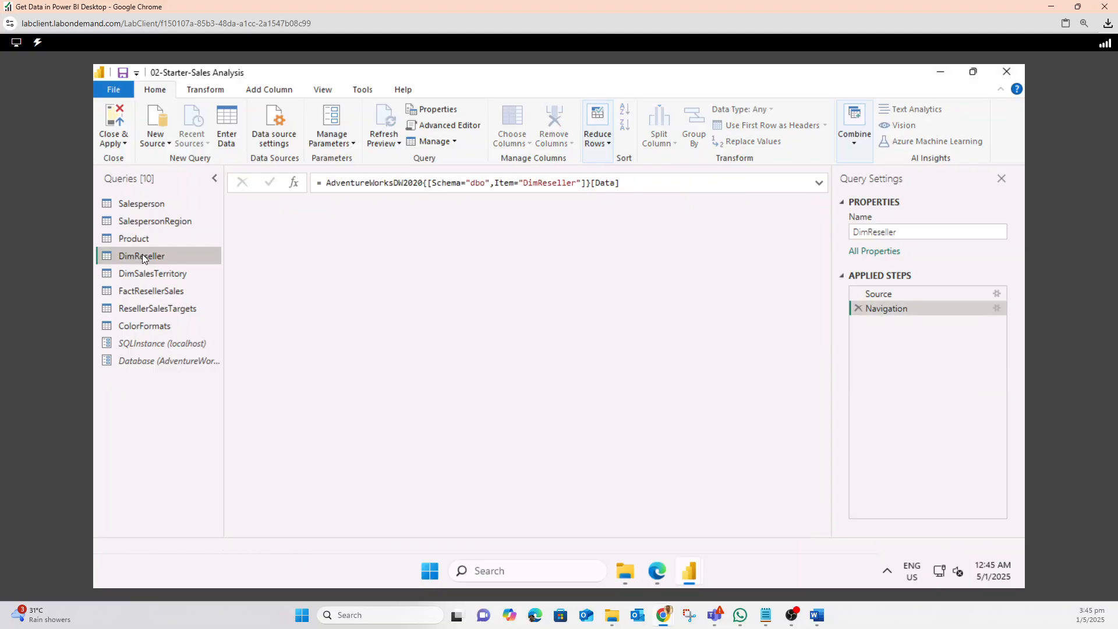
pyautogui.rightClick(142, 254)
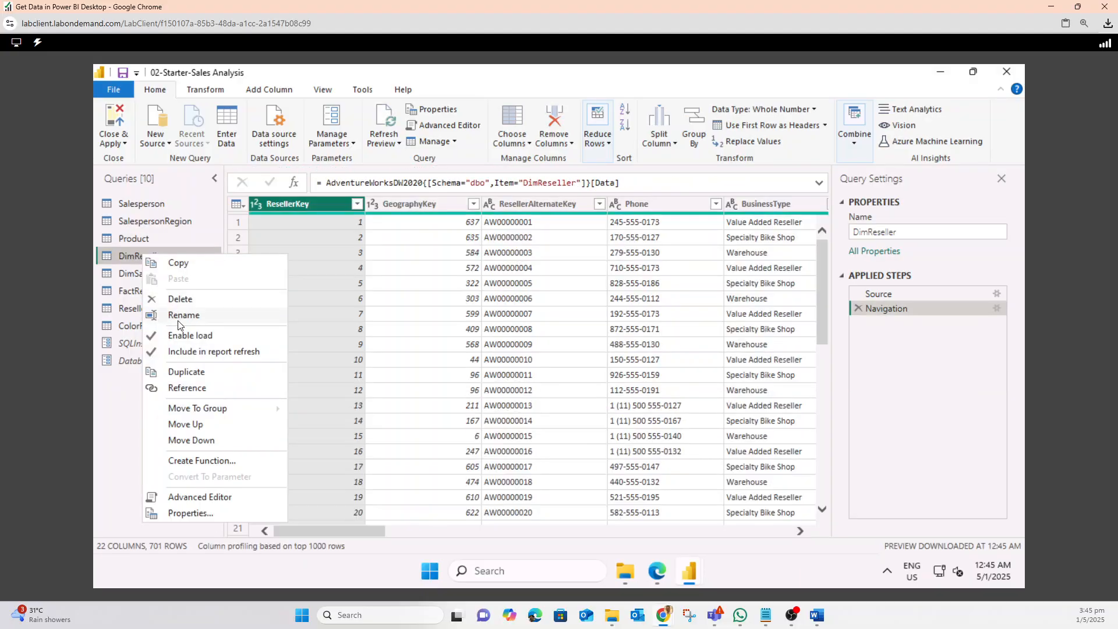
pyautogui.click(178, 315)
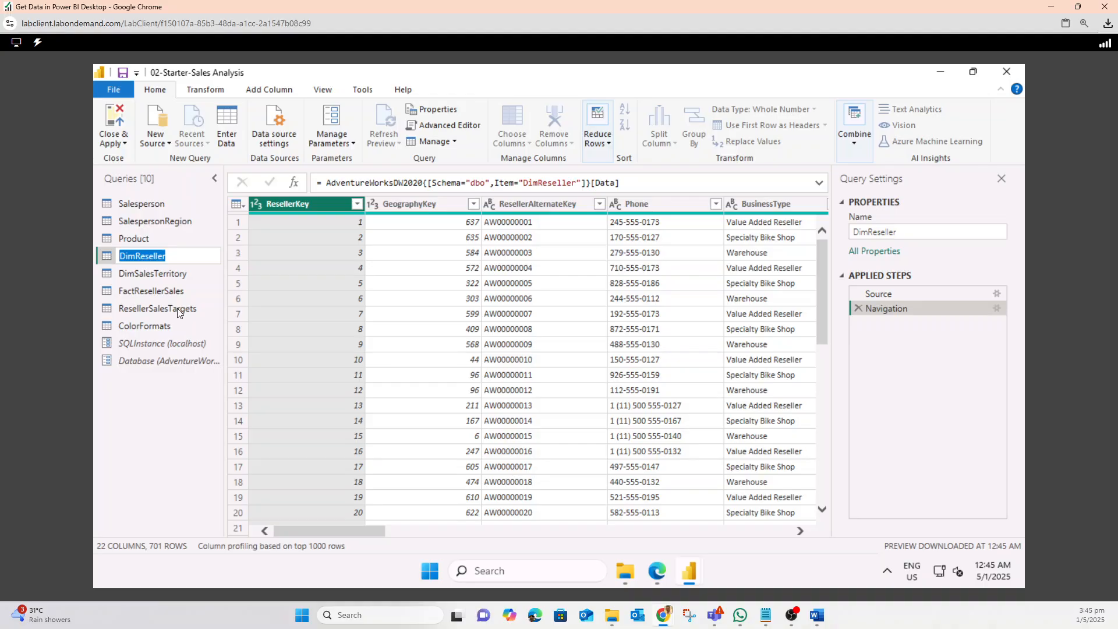
pyautogui.click(143, 256)
pyautogui.press('Left')
pyautogui.press('BackSpace')
pyautogui.press('BackSpace')
pyautogui.press('BackSpace')
pyautogui.press('Return')
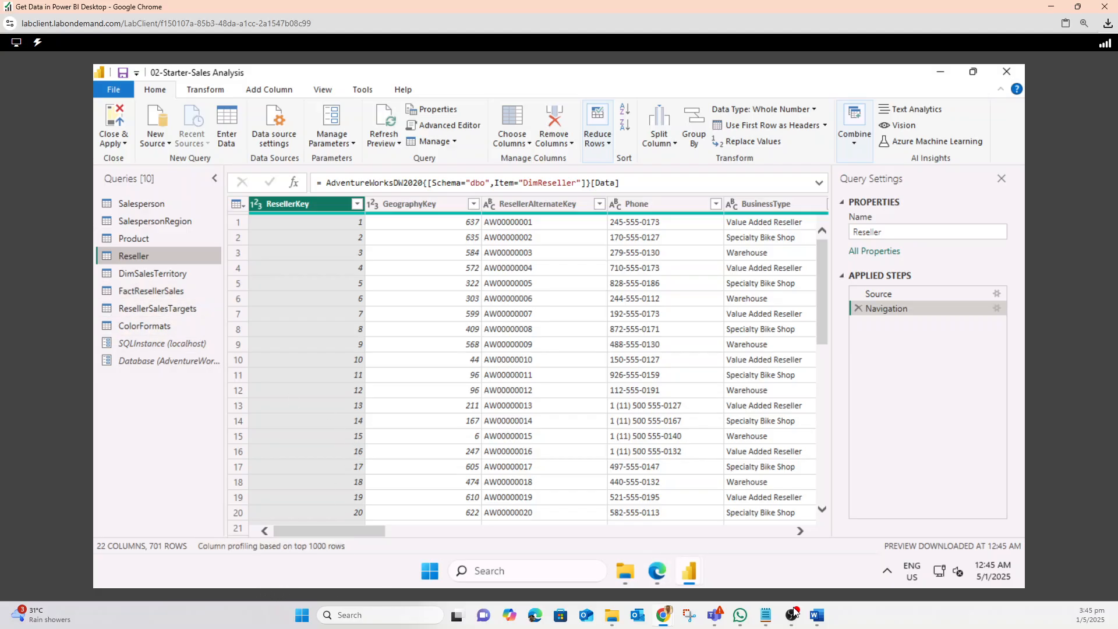
# Review the list of columns to keep in the lab instructions, then return to the Power Query Editor
pyautogui.moveTo(662, 616)
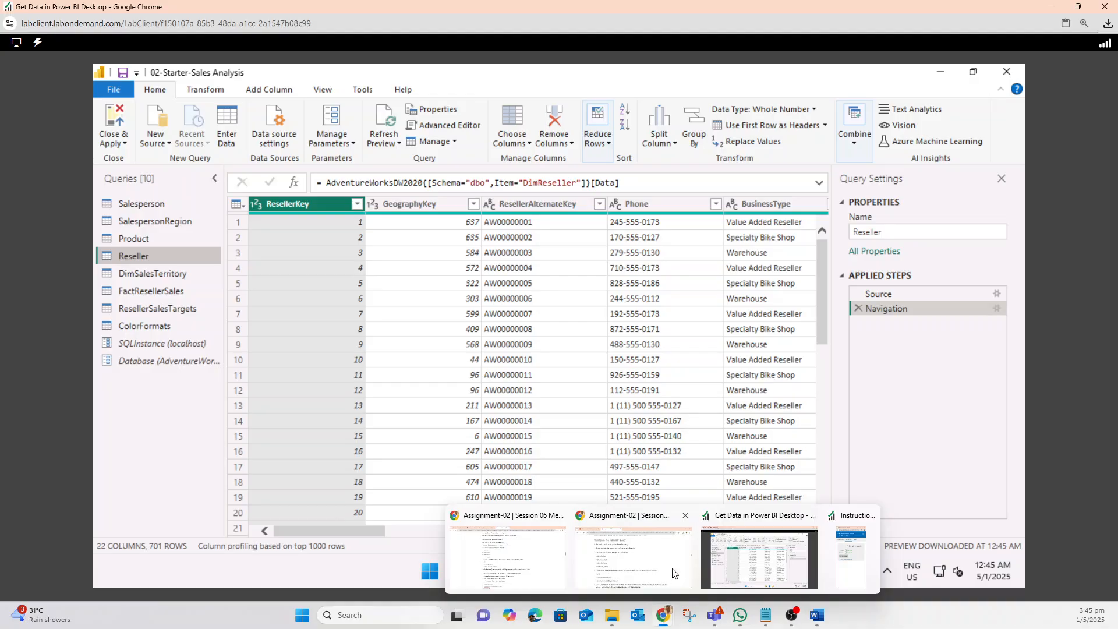
pyautogui.click(515, 570)
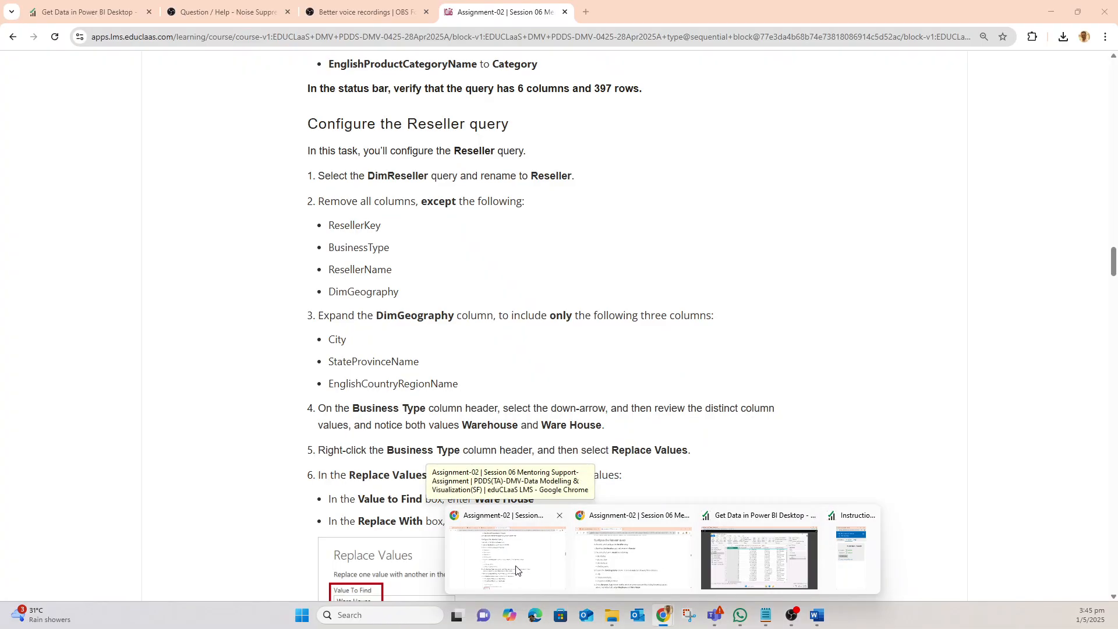
pyautogui.moveTo(329, 225); pyautogui.dragTo(507, 285)
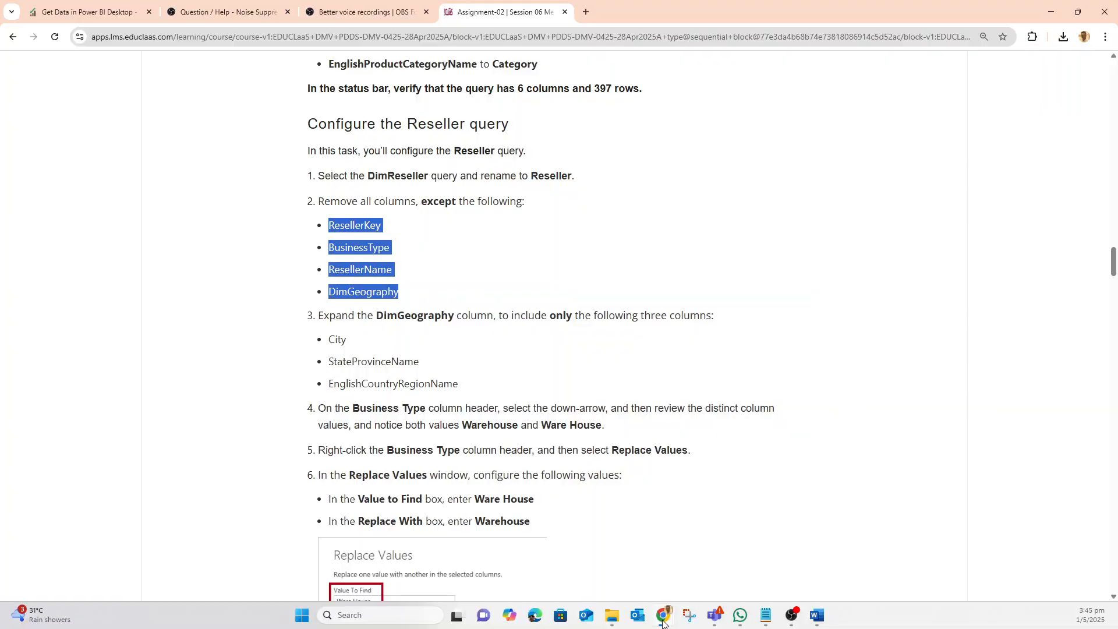
pyautogui.moveTo(663, 623)
pyautogui.click(748, 560)
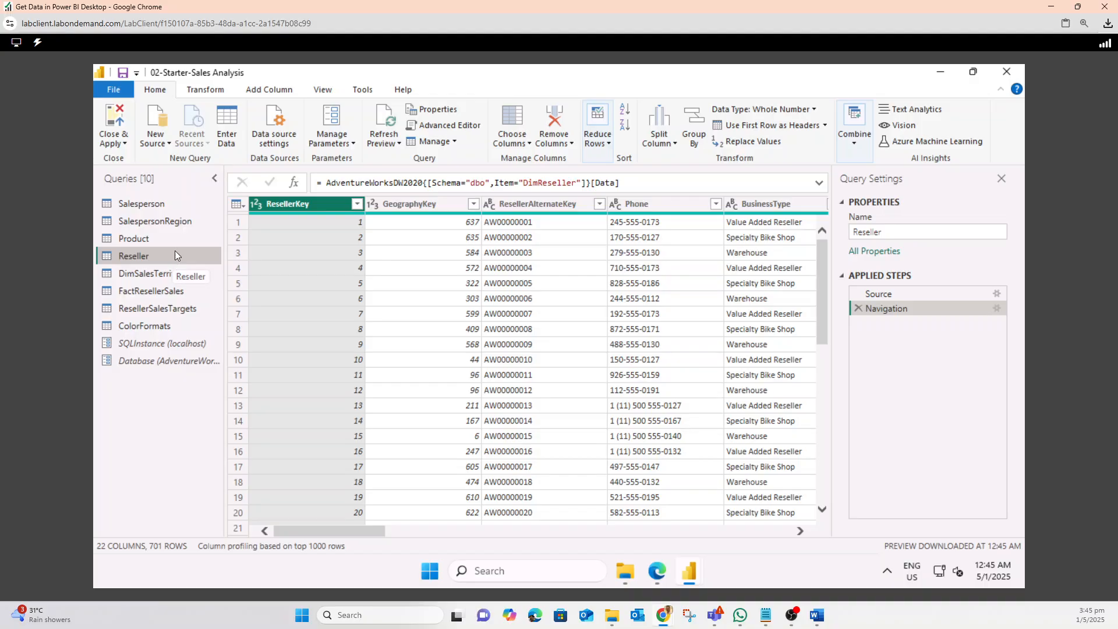
# Keep only the ResellerKey, BusinessType, ResellerName and DimGeography columns in the Reseller query
pyautogui.click(528, 146)
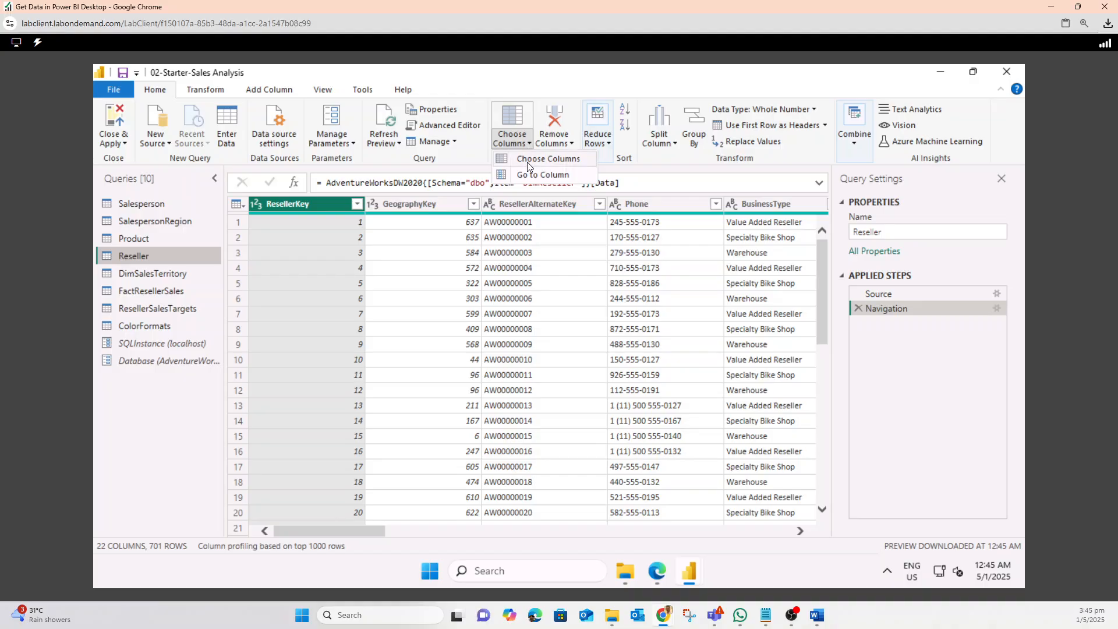
pyautogui.click(527, 160)
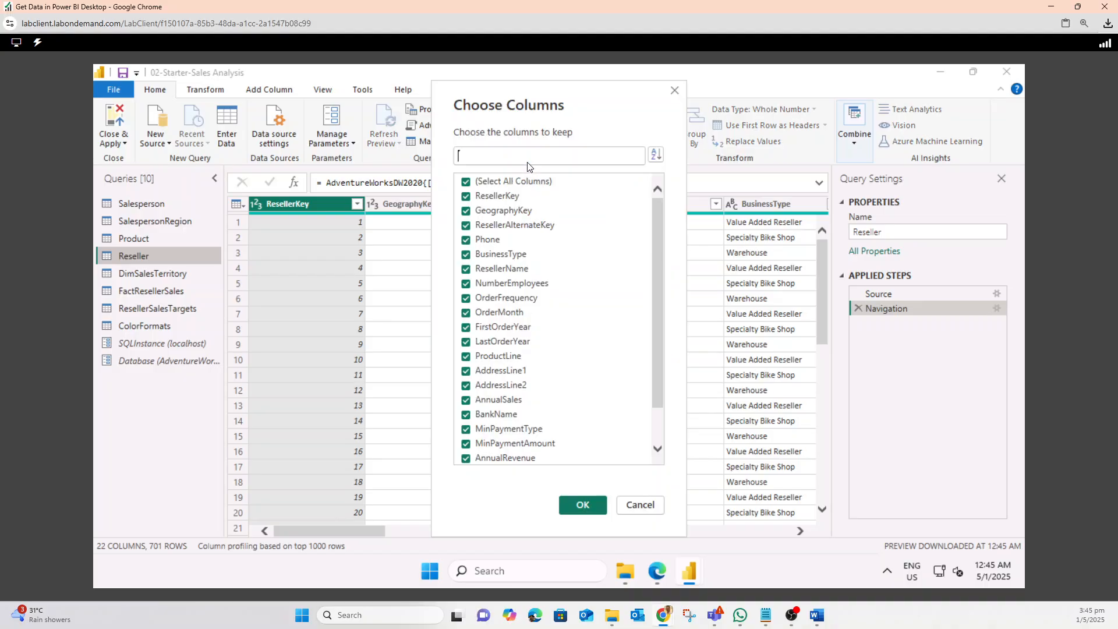
pyautogui.click(466, 182)
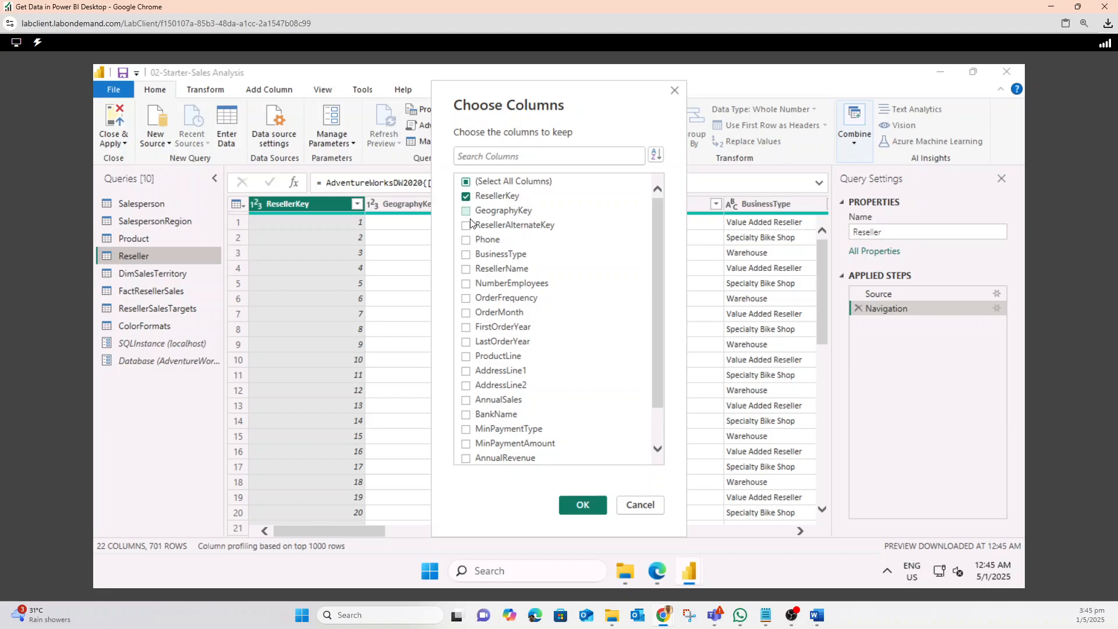
pyautogui.click(466, 254)
pyautogui.click(465, 275)
pyautogui.click(523, 153)
pyautogui.write('dimg')
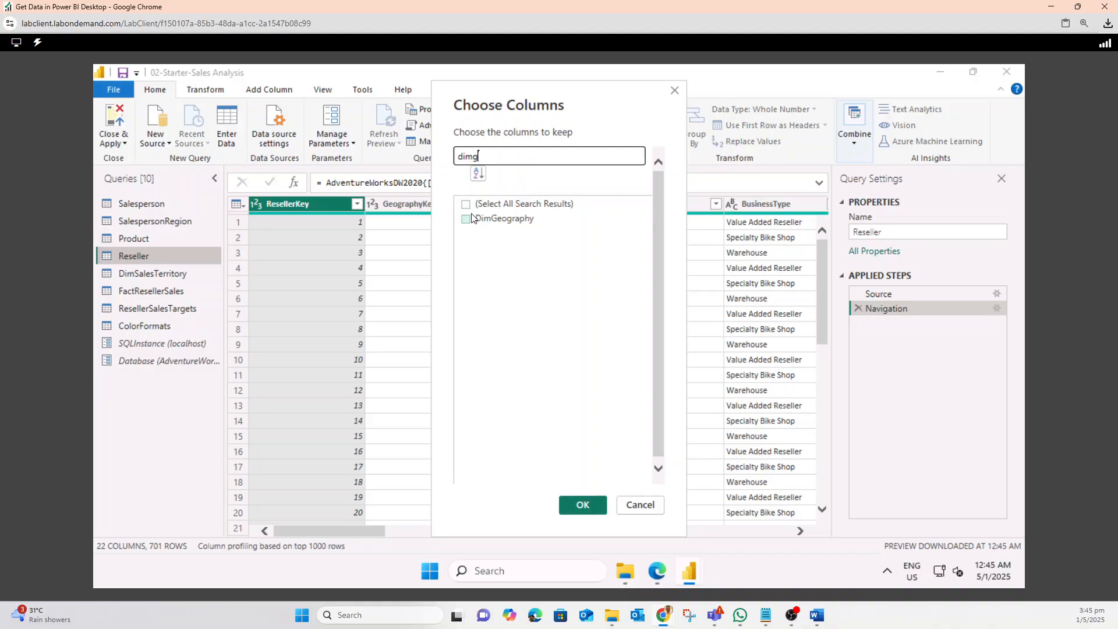
pyautogui.click(469, 217)
pyautogui.moveTo(498, 157); pyautogui.dragTo(424, 168)
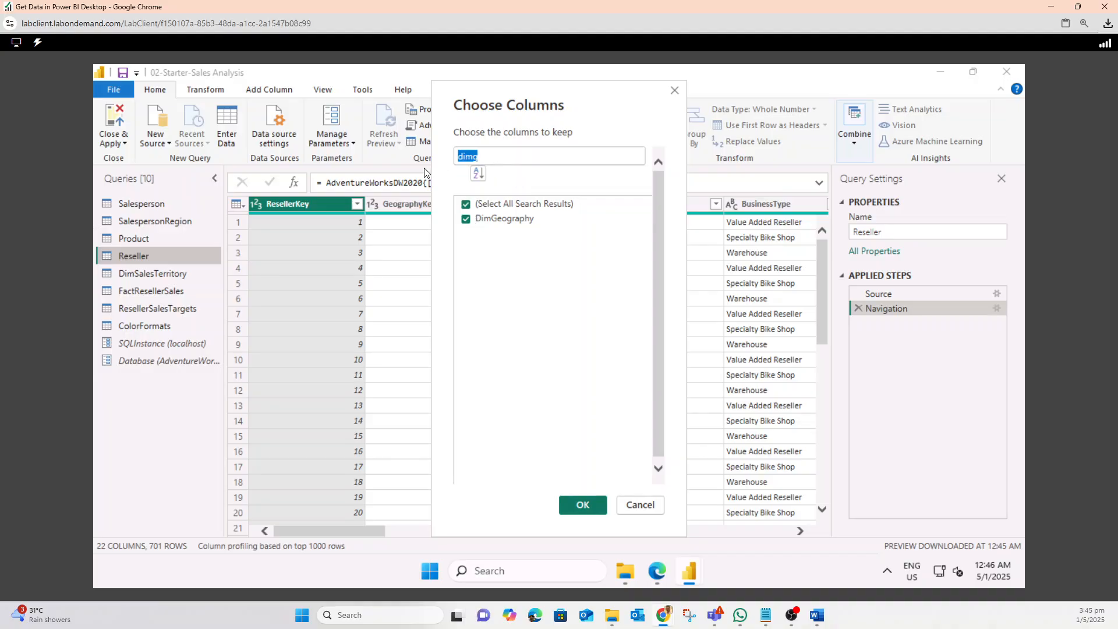
pyautogui.press('BackSpace')
pyautogui.scroll(-1, 498, 208)
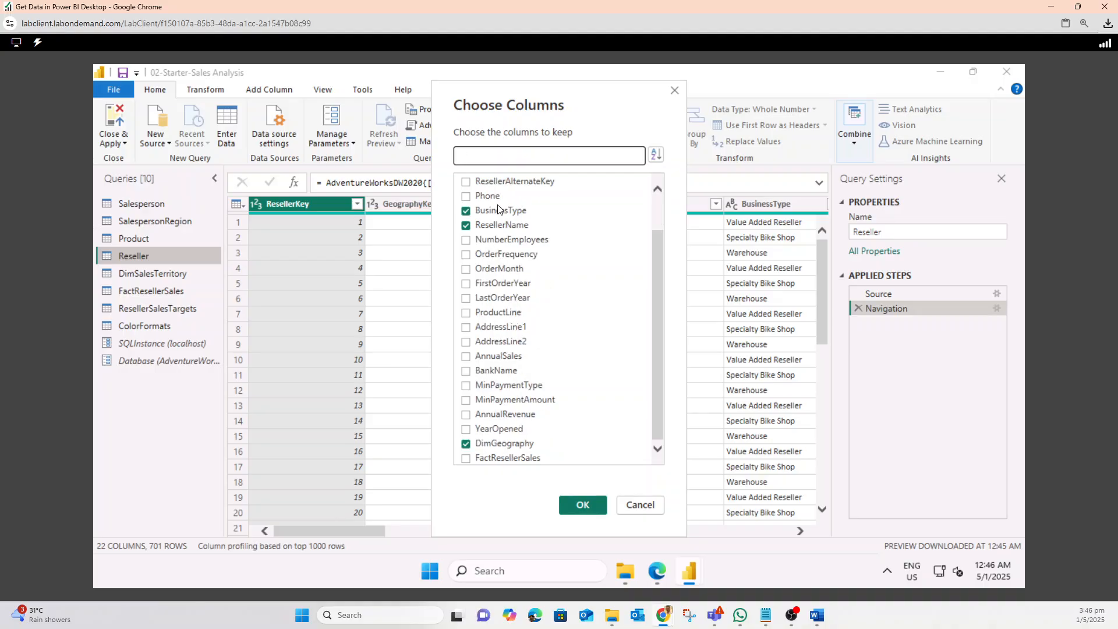
pyautogui.click(576, 510)
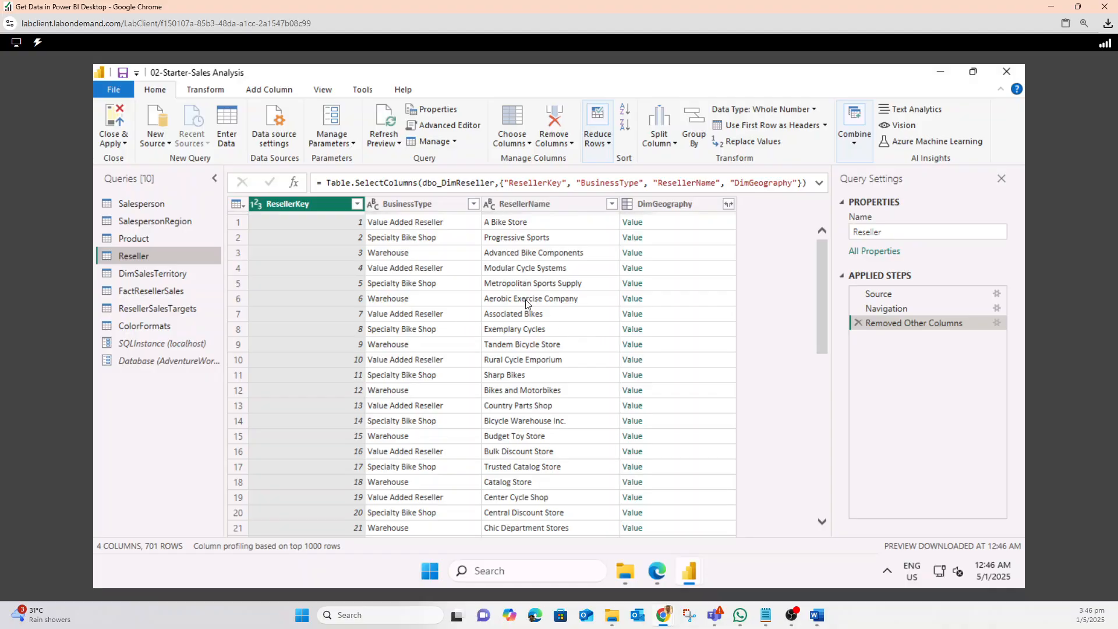
# Expand the DimGeography column to include only City, StateProvinceName and EnglishCountryRegionName
pyautogui.click(727, 203)
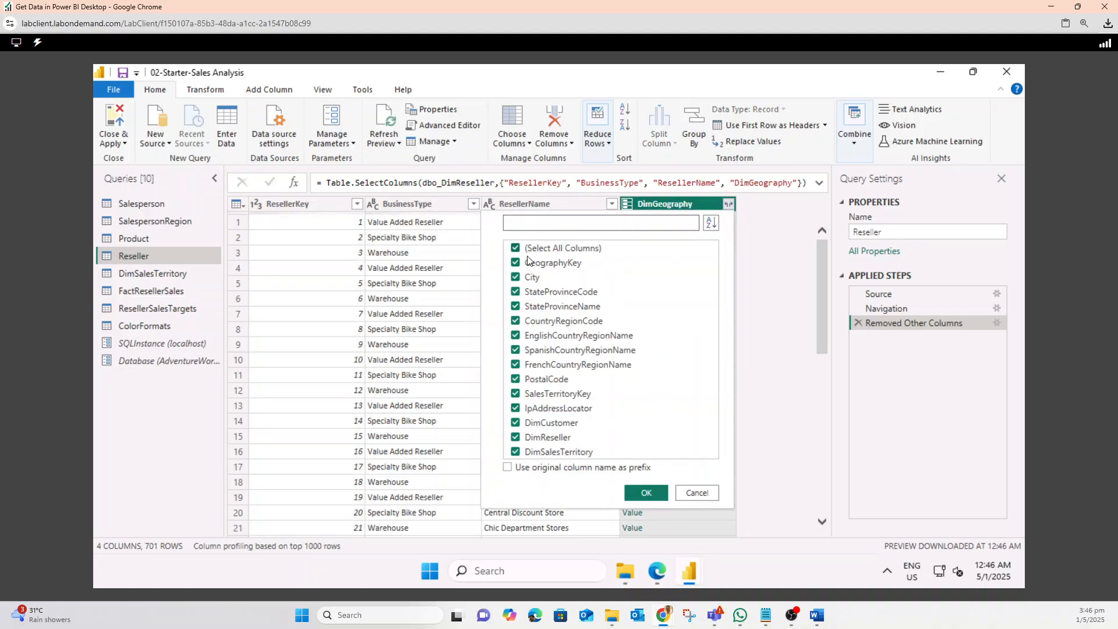
pyautogui.click(516, 248)
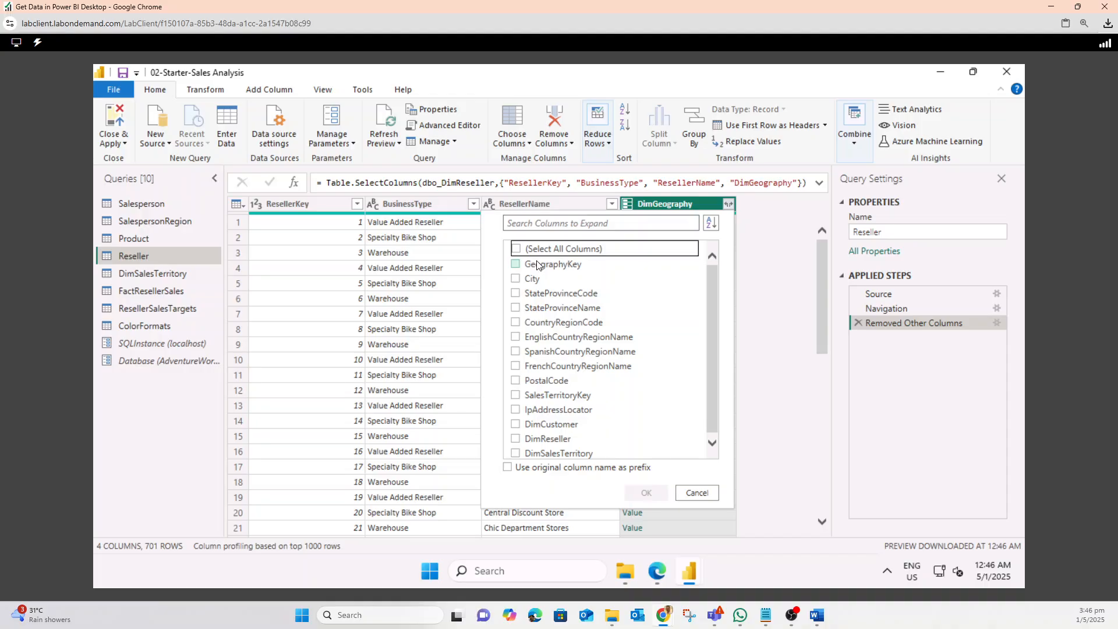
pyautogui.click(514, 279)
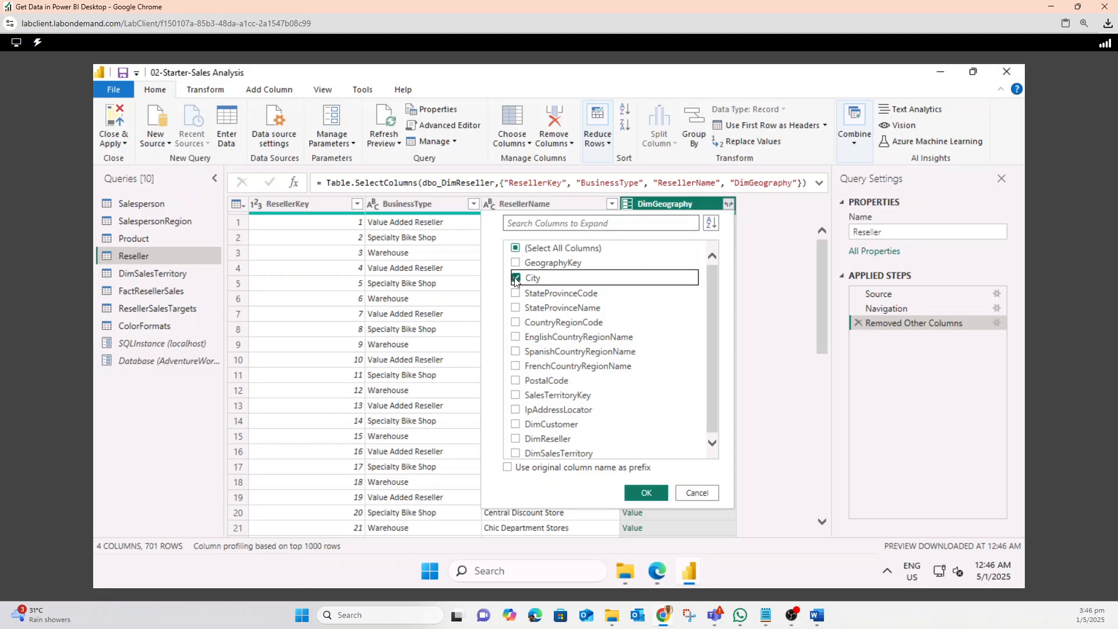
pyautogui.scroll(-1, 556, 367)
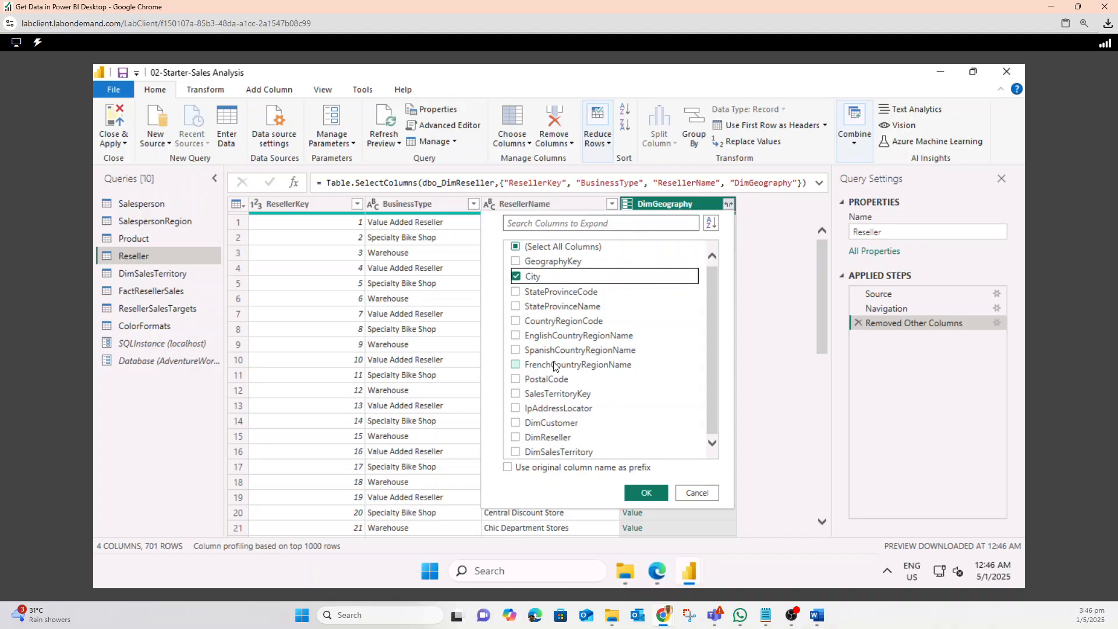
pyautogui.click(516, 307)
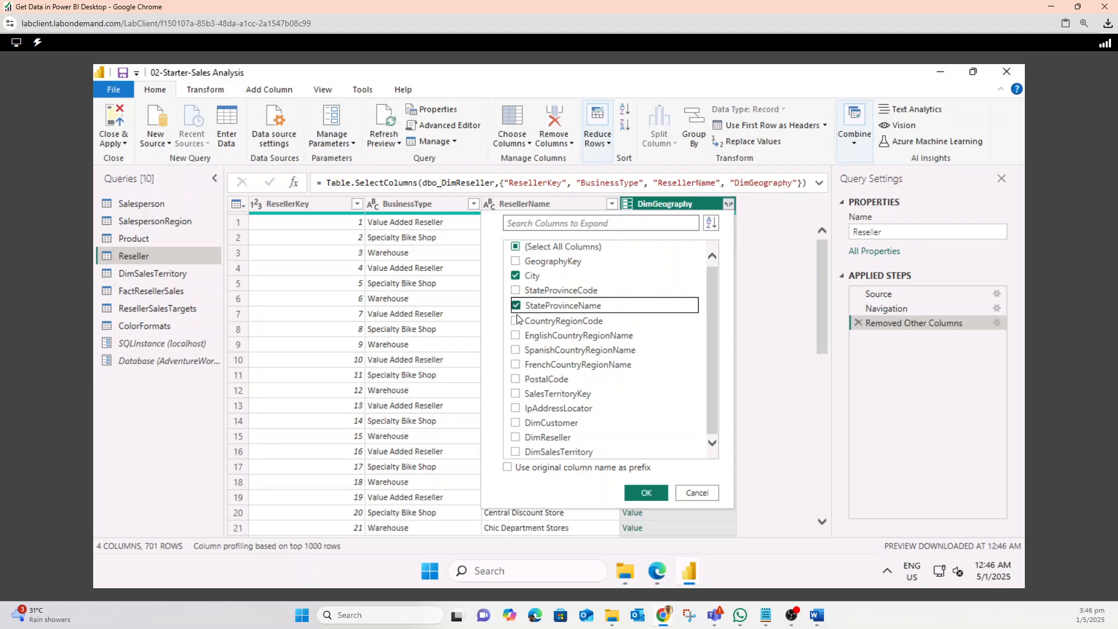
pyautogui.click(515, 337)
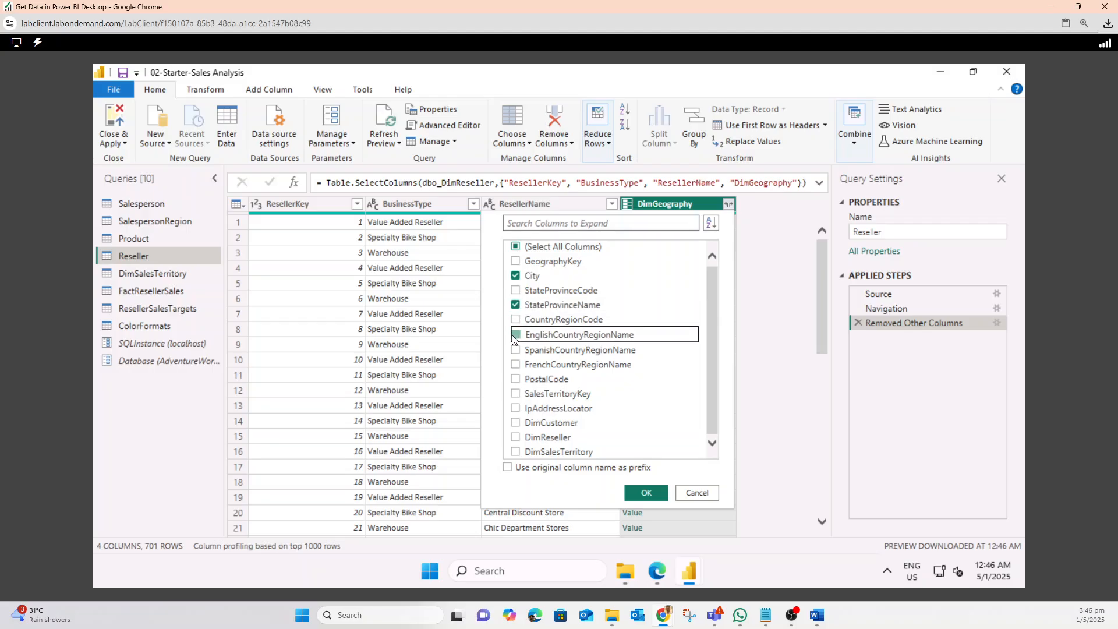
pyautogui.click(646, 492)
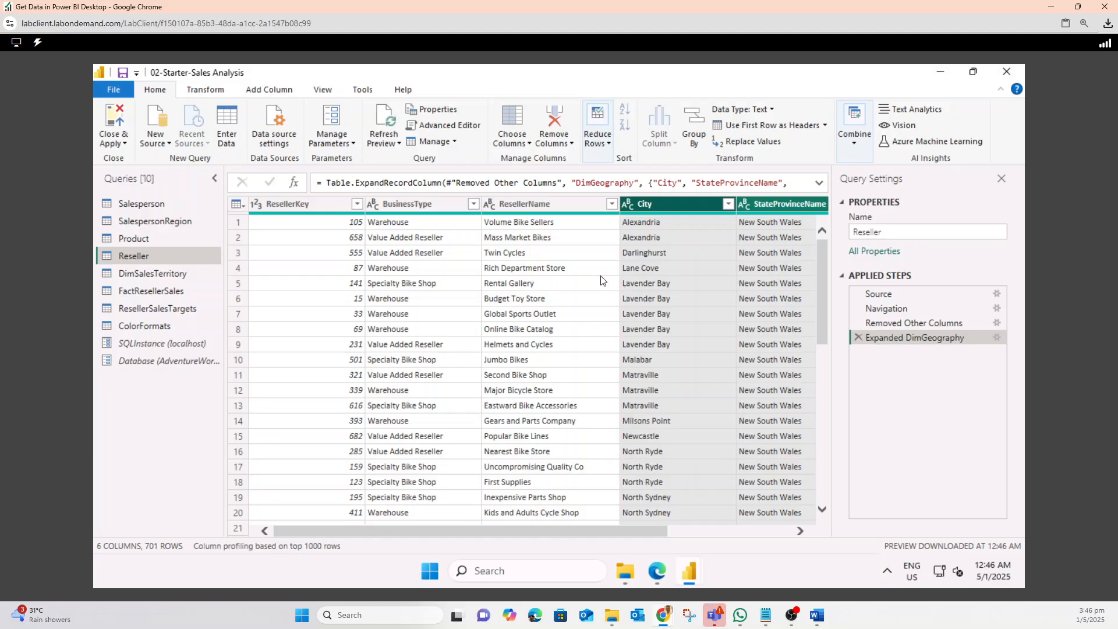
# Check the distinct BusinessType values, then replace Ware House with Warehouse in that column
pyautogui.click(473, 204)
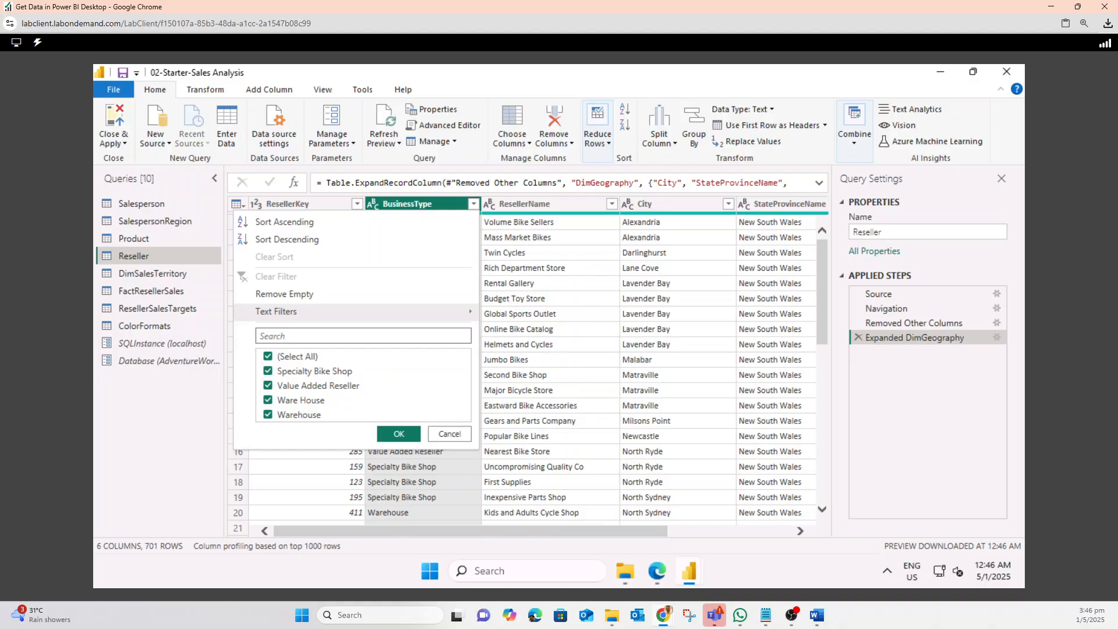
pyautogui.click(449, 434)
pyautogui.rightClick(408, 206)
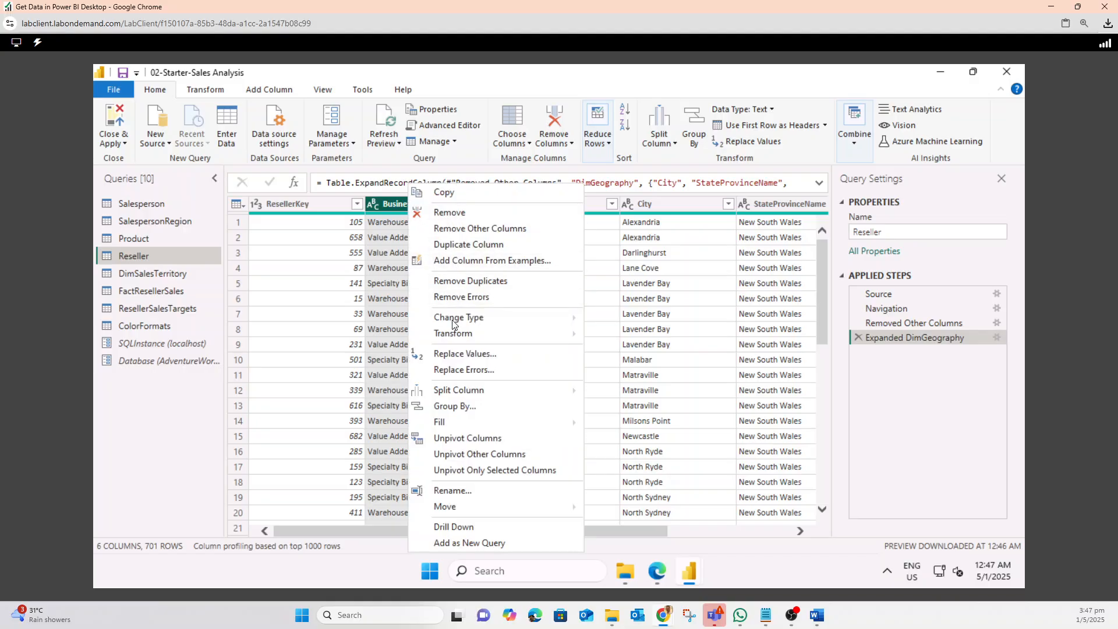
pyautogui.click(458, 356)
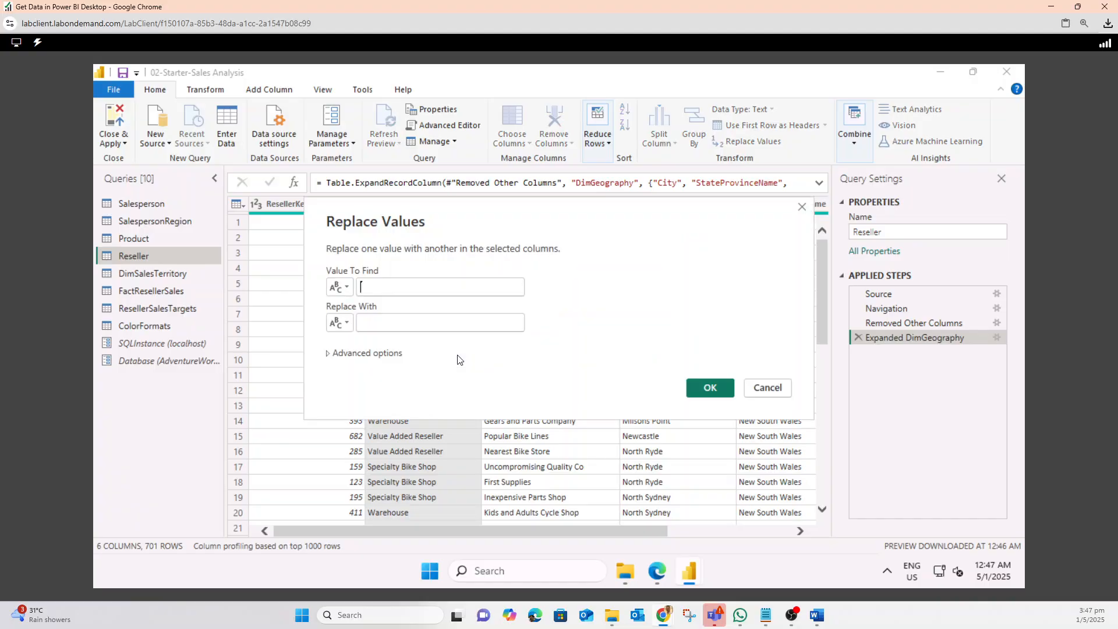
pyautogui.click(442, 290)
pyautogui.write('Ware')
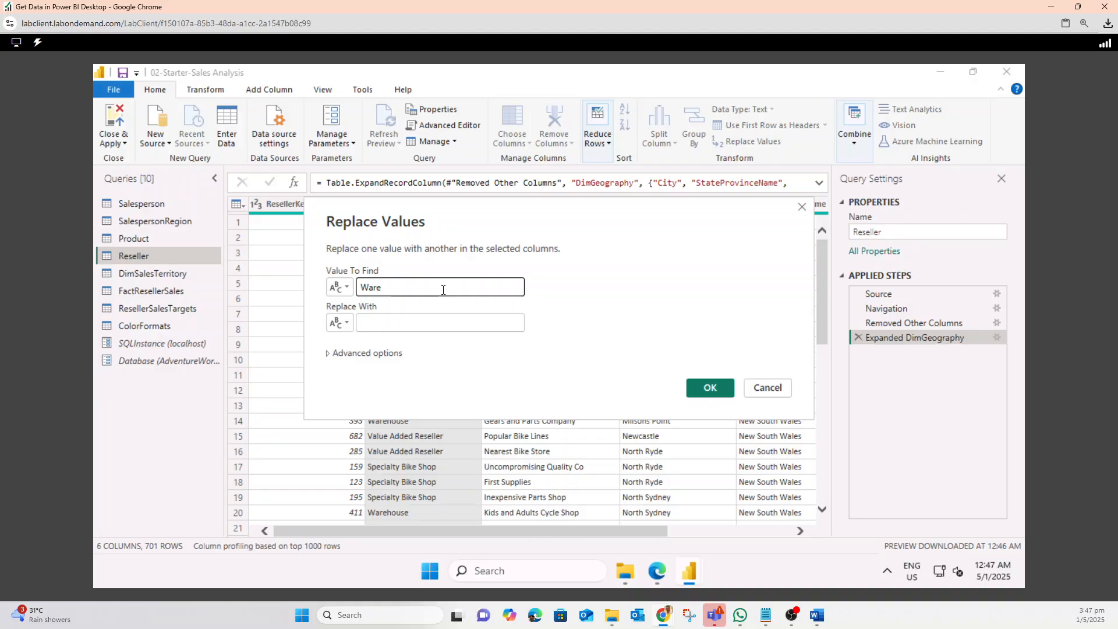
pyautogui.write(' House')
pyautogui.moveTo(442, 290); pyautogui.dragTo(333, 294)
pyautogui.hotkey('ctrl', 'c')
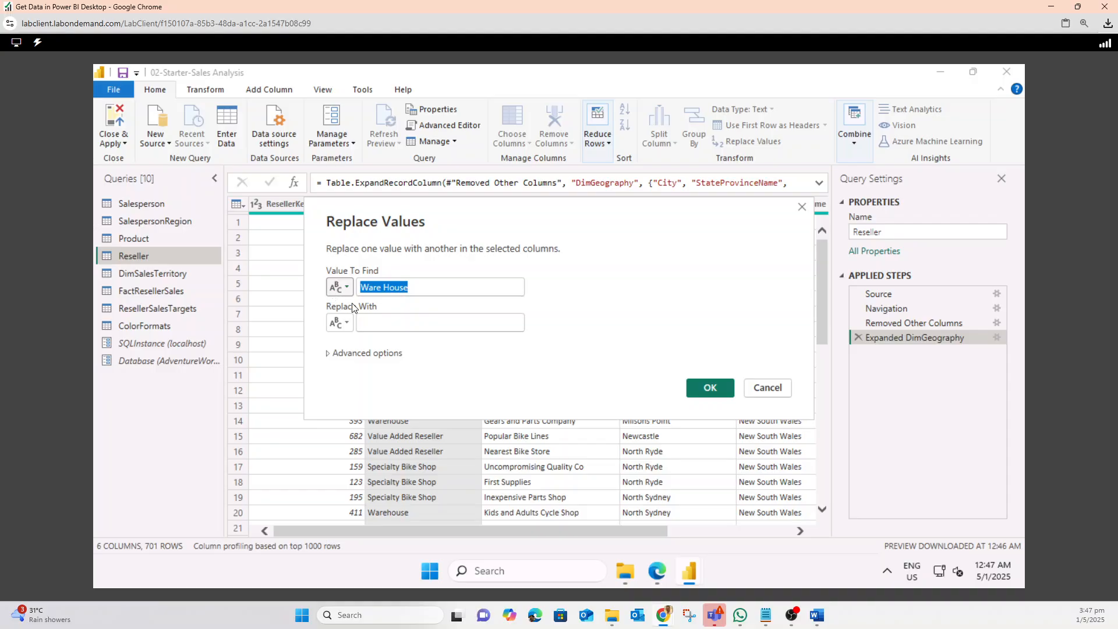
pyautogui.click(387, 323)
pyautogui.hotkey('ctrl', 'v')
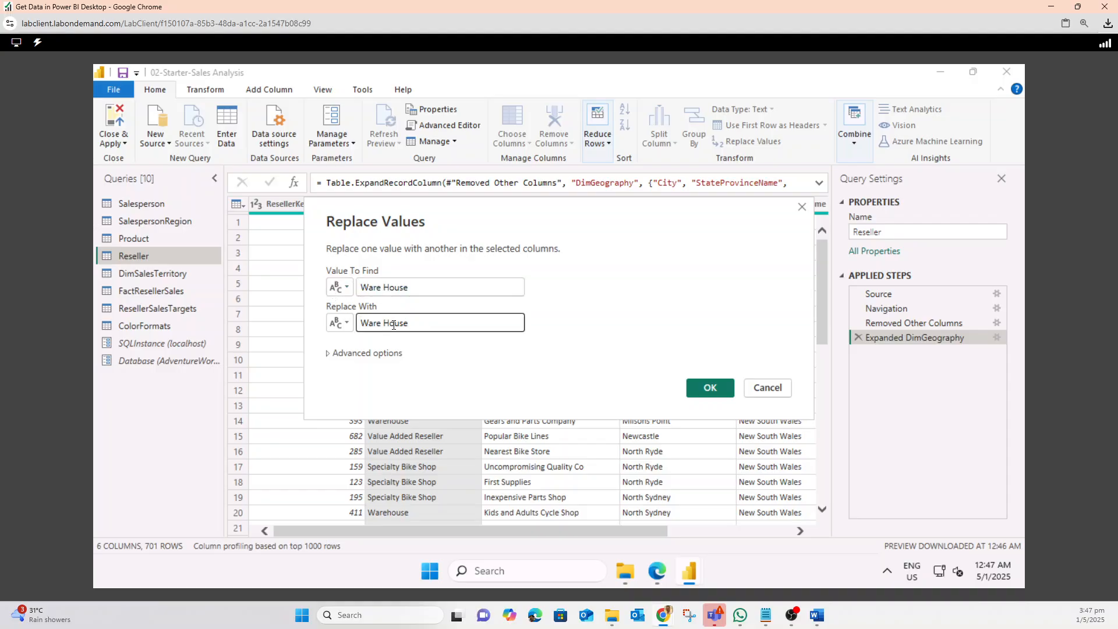
pyautogui.click(384, 325)
pyautogui.press('BackSpace')
pyautogui.press('Delete')
pyautogui.write('h')
pyautogui.click(707, 390)
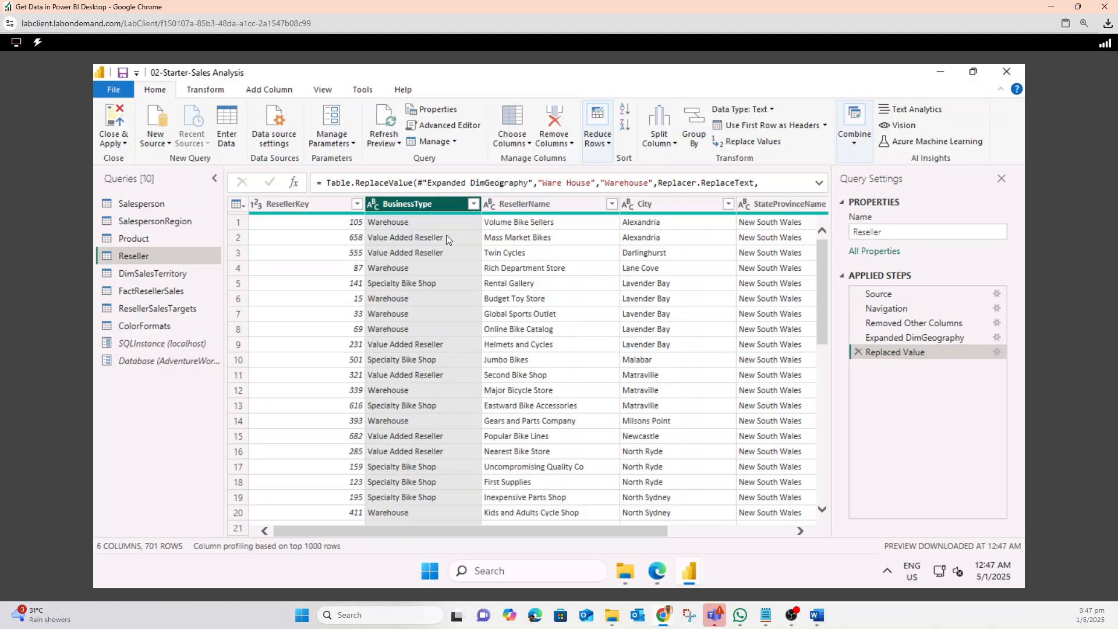
# Rename the BusinessType column to Business Type
pyautogui.rightClick(417, 203)
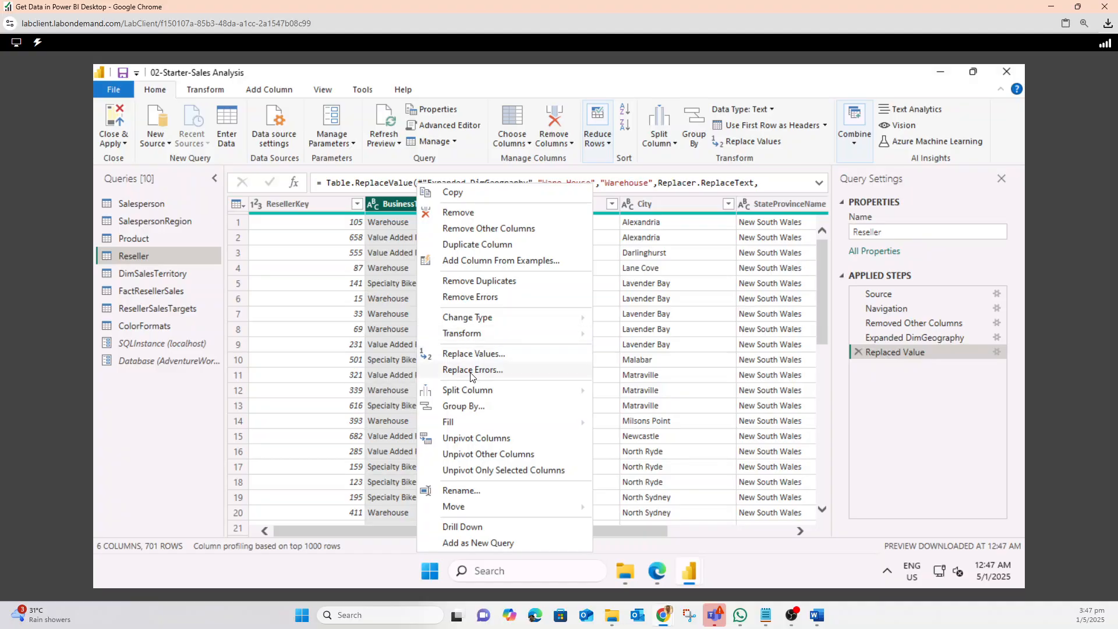
pyautogui.click(463, 493)
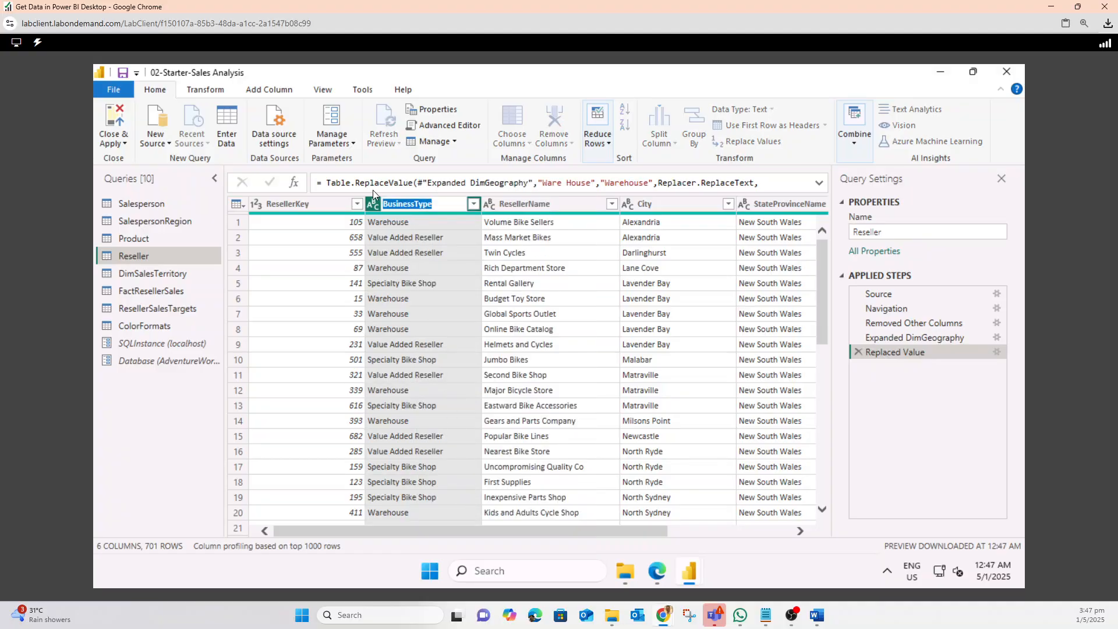
pyautogui.click(415, 203)
pyautogui.click(534, 205)
# Rename the ResellerName column to Reseller
pyautogui.rightClick(533, 205)
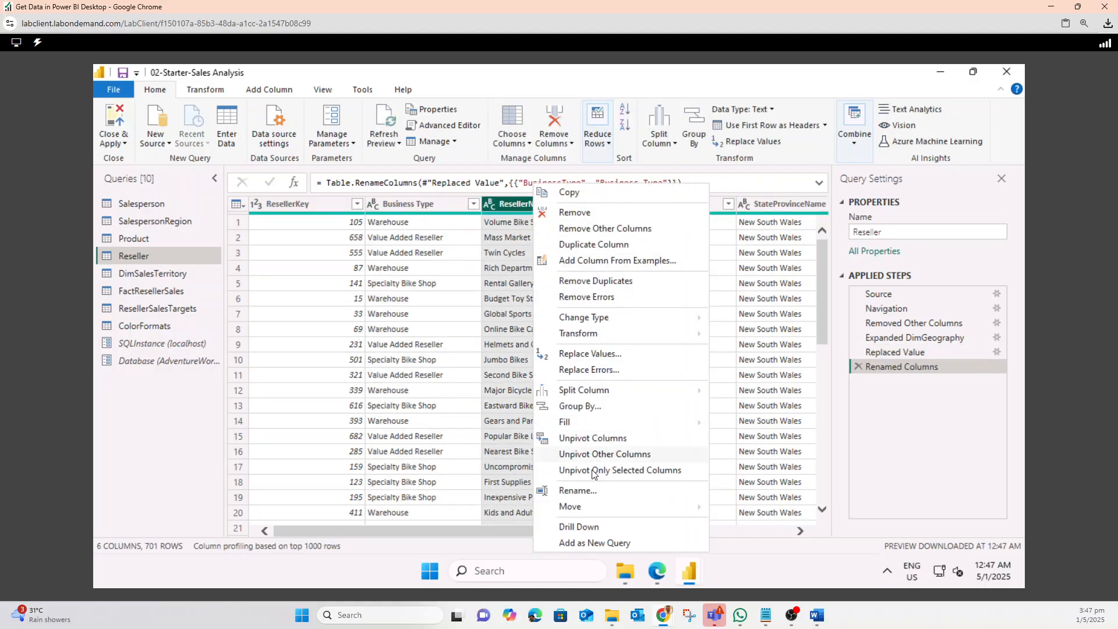
pyautogui.click(587, 490)
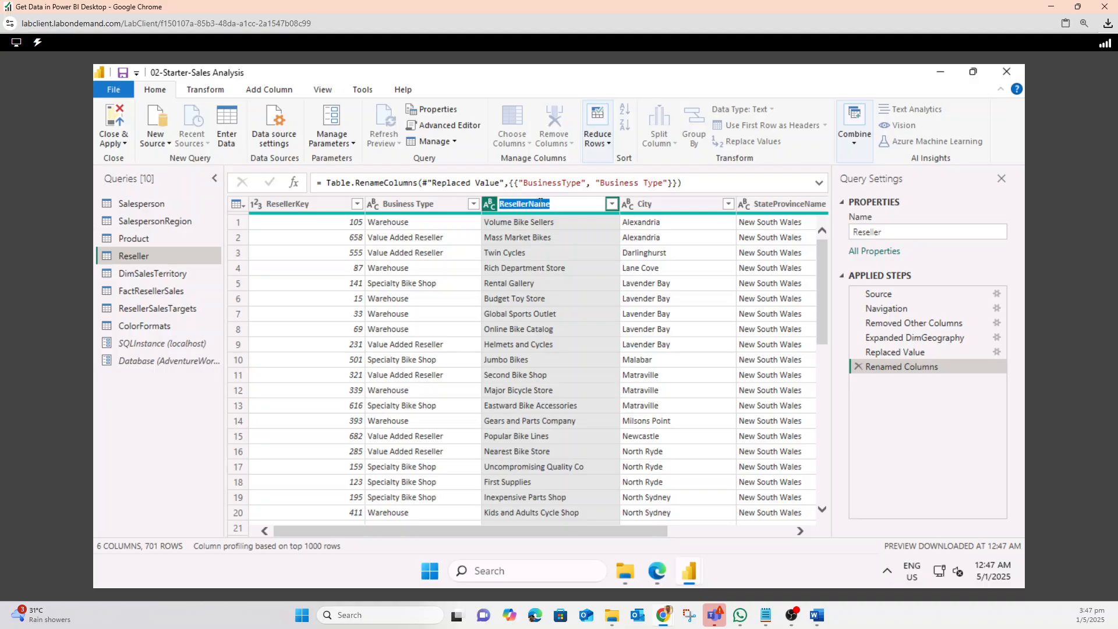
pyautogui.click(540, 202)
pyautogui.moveTo(528, 206); pyautogui.dragTo(584, 204)
pyautogui.press('BackSpace')
pyautogui.press('Return')
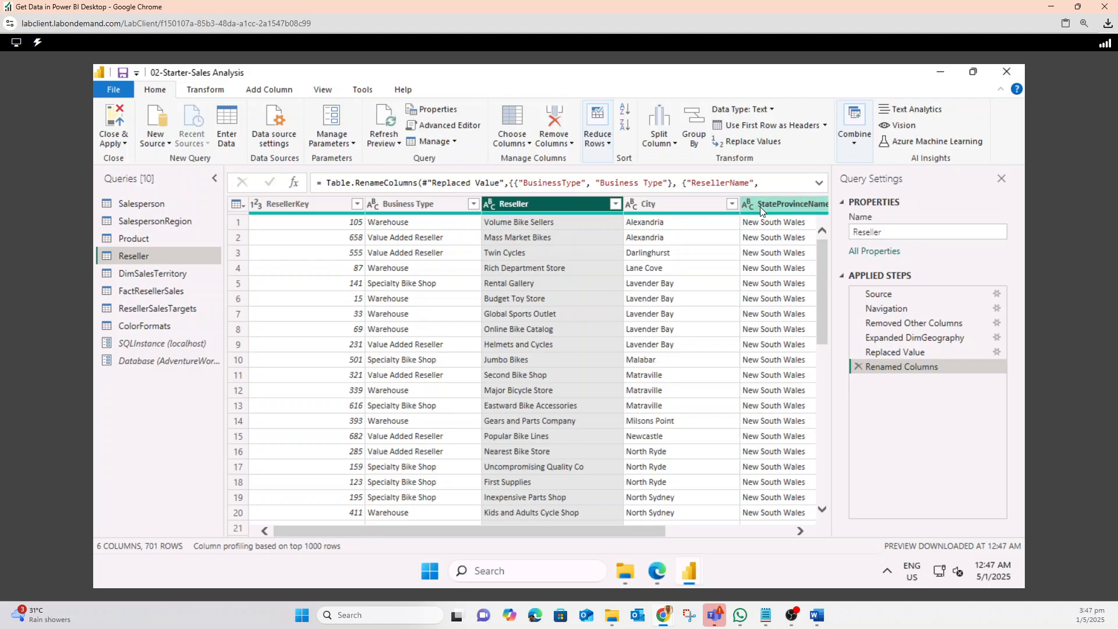
# Rename the StateProvinceName column to State-Province
pyautogui.click(773, 205)
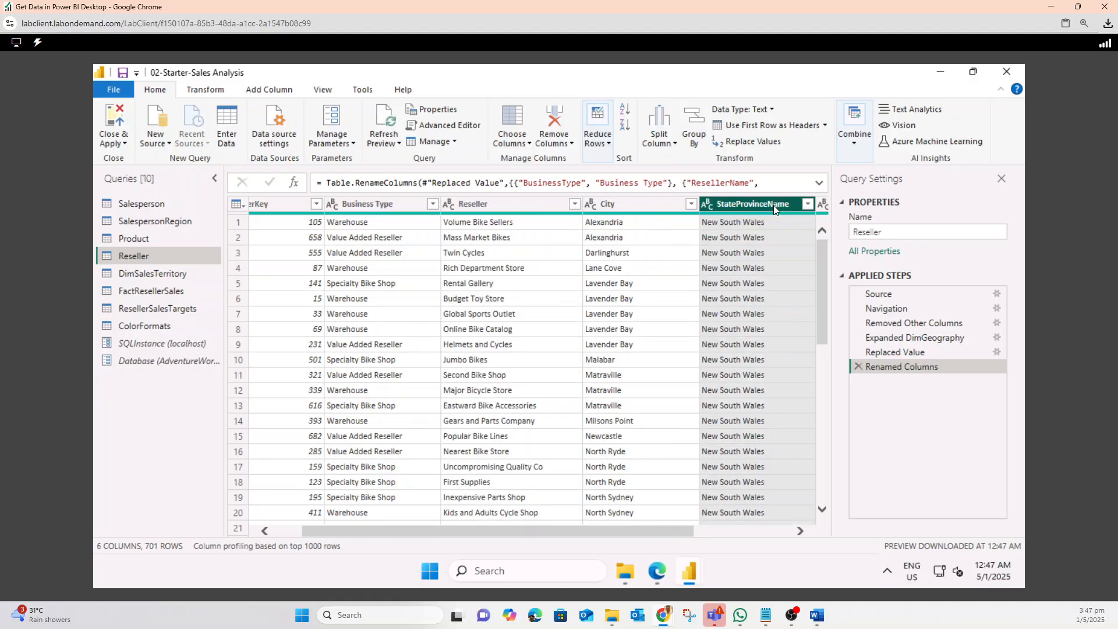
pyautogui.rightClick(773, 205)
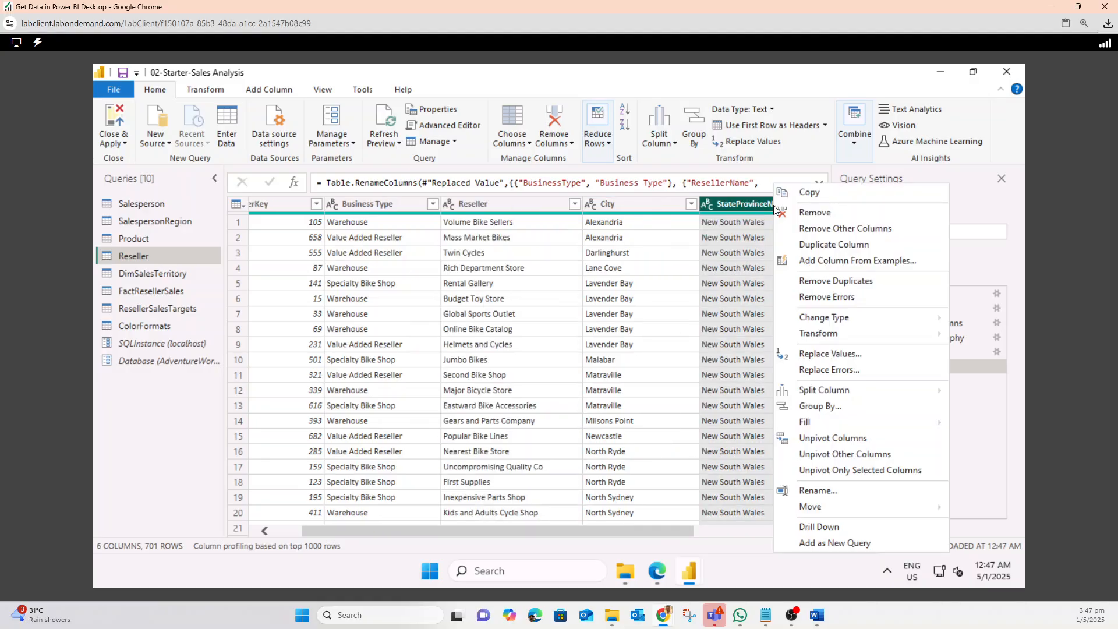
pyautogui.click(836, 490)
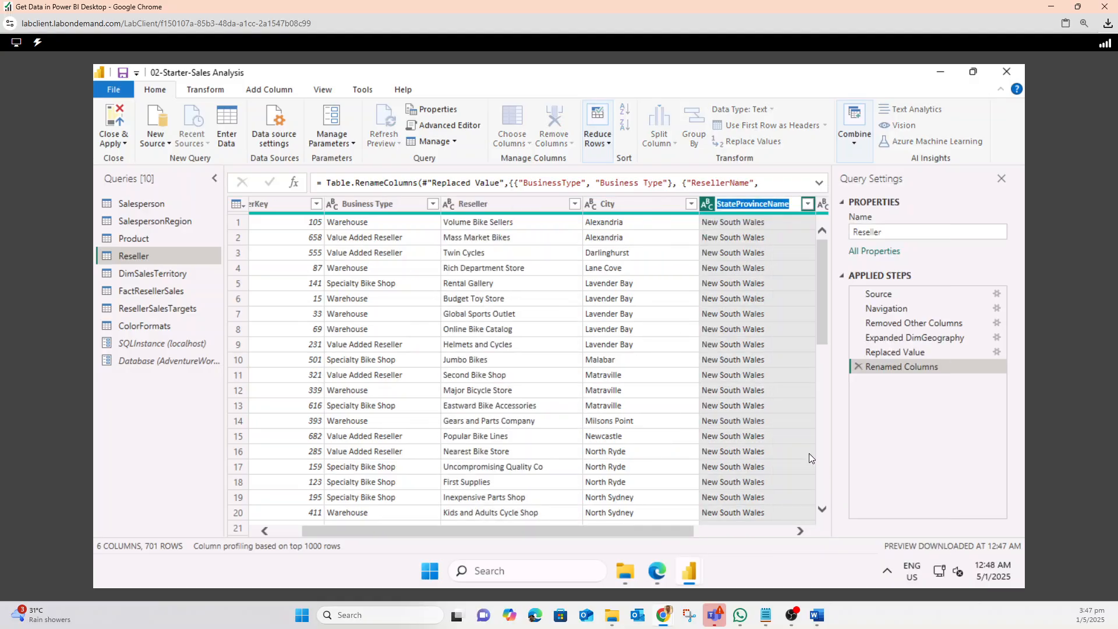
pyautogui.click(735, 204)
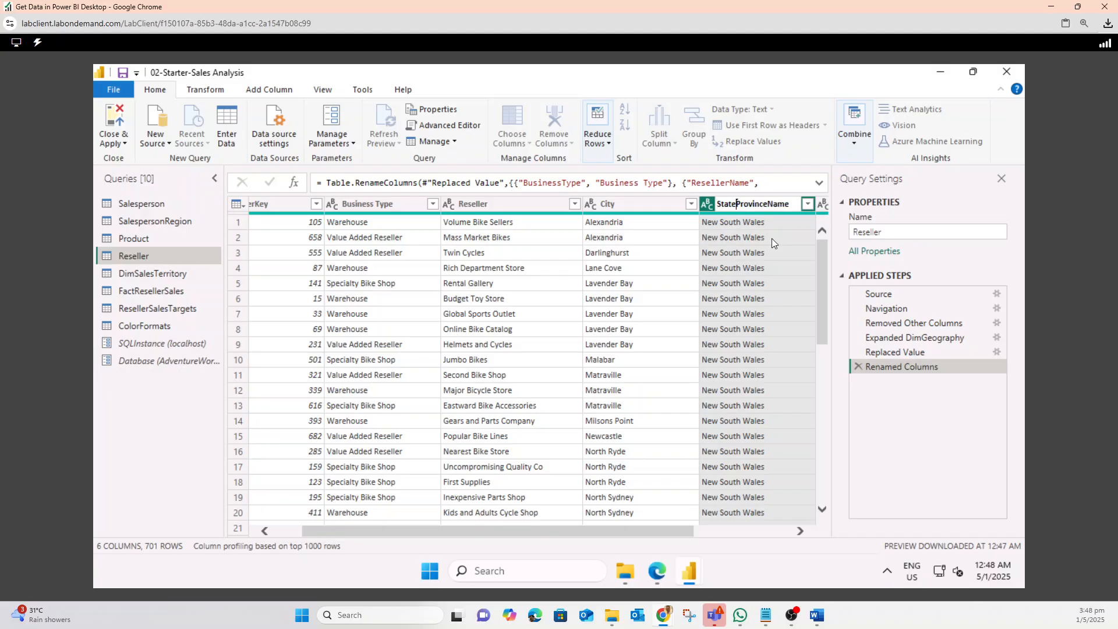
pyautogui.write('-')
pyautogui.press('BackSpace')
pyautogui.press('BackSpace')
pyautogui.press('BackSpace')
pyautogui.press('BackSpace')
pyautogui.press('Return')
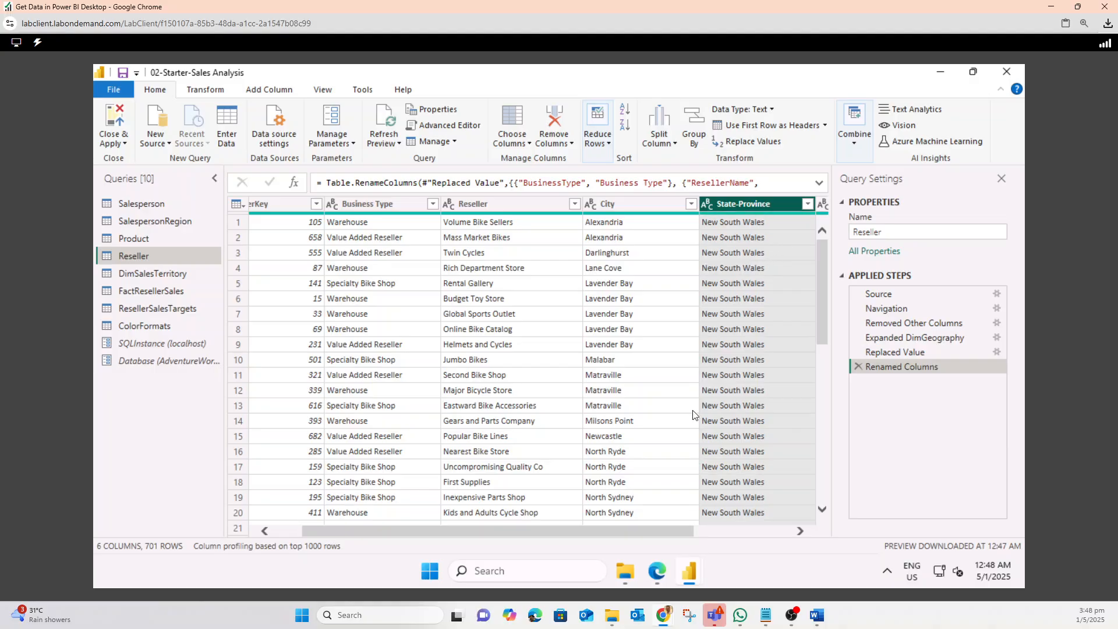
# Rename the EnglishCountryRegionName column to Country-Region
pyautogui.hscroll(1, 739, 516)
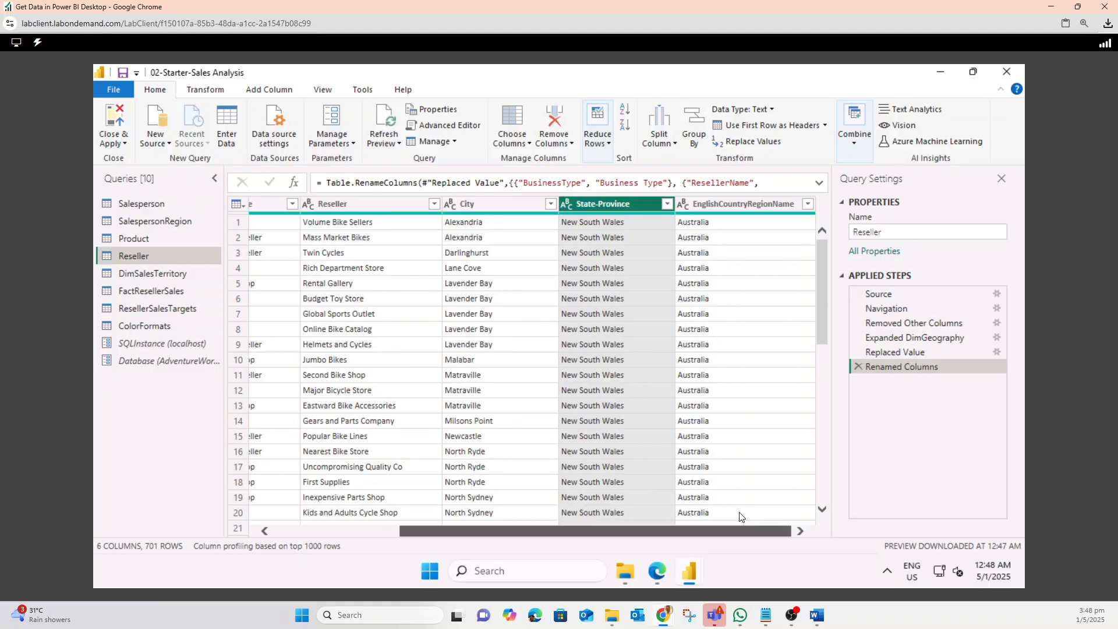
pyautogui.click(761, 204)
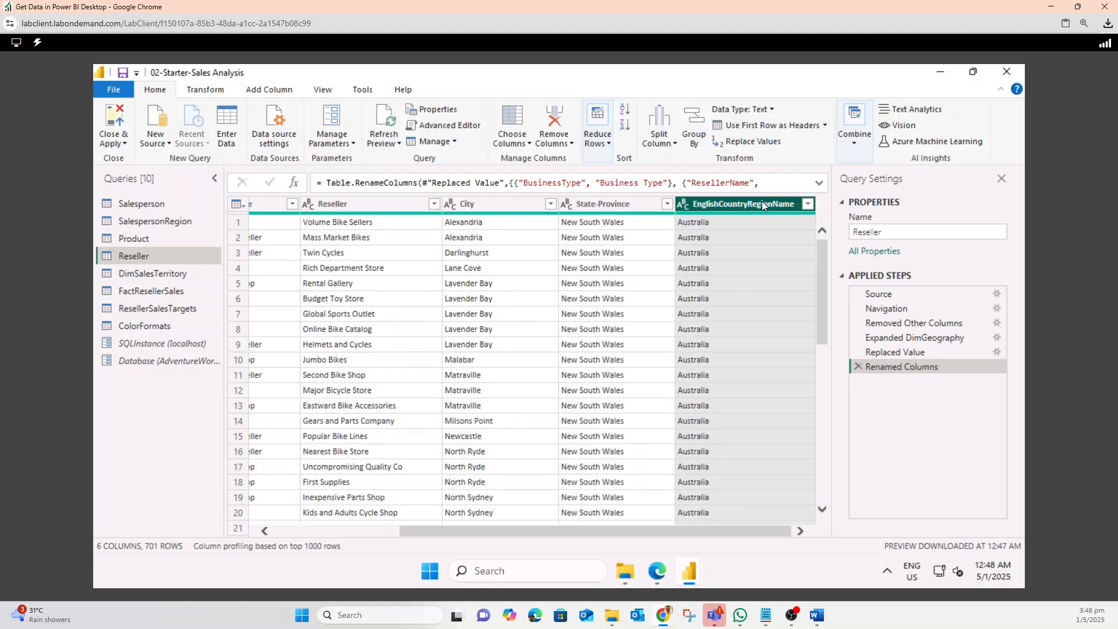
pyautogui.rightClick(762, 201)
pyautogui.click(809, 490)
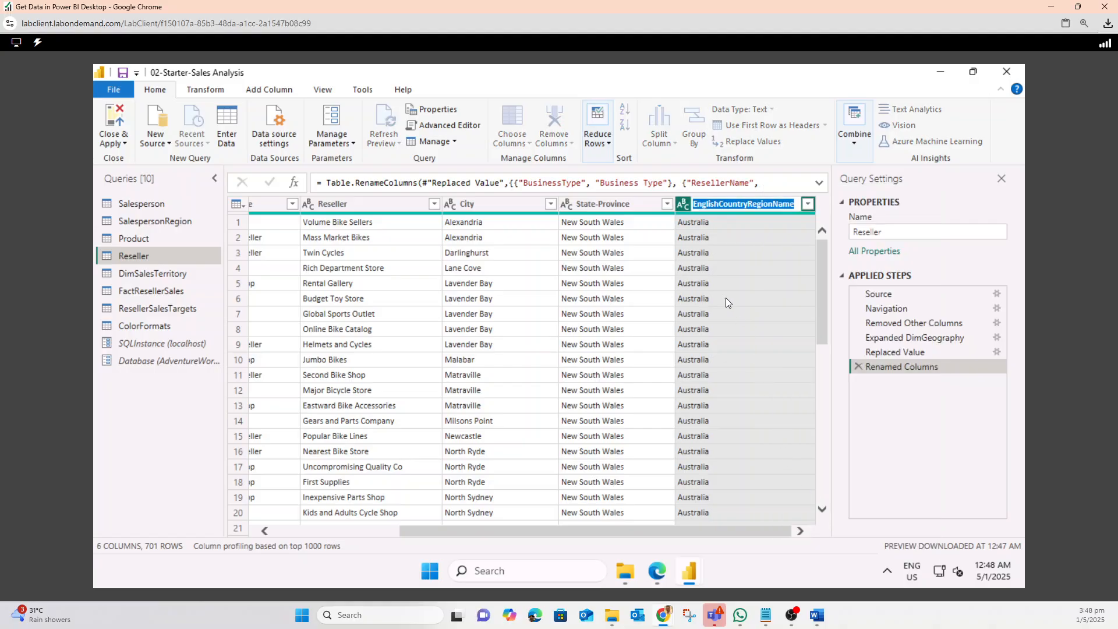
pyautogui.click(719, 204)
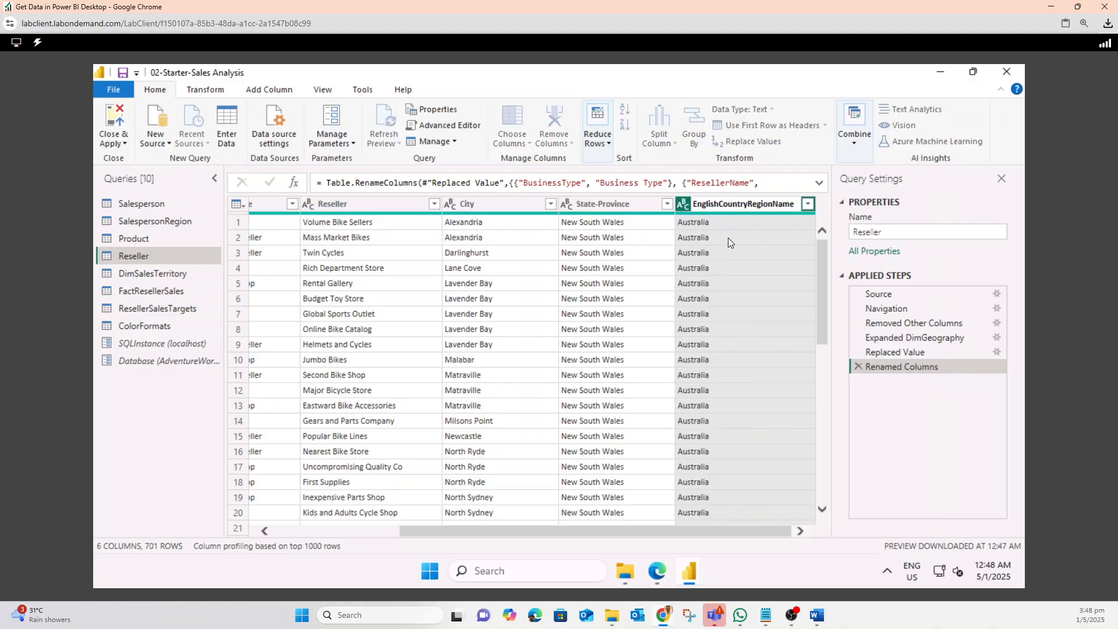
pyautogui.press('BackSpace')
pyautogui.press('BackSpace')
pyautogui.press('BackSpace')
pyautogui.press('BackSpace')
pyautogui.press('BackSpace')
pyautogui.press('BackSpace')
pyautogui.press('BackSpace')
pyautogui.press('BackSpace')
pyautogui.press('BackSpace')
pyautogui.press('BackSpace')
pyautogui.press('BackSpace')
pyautogui.press('Return')
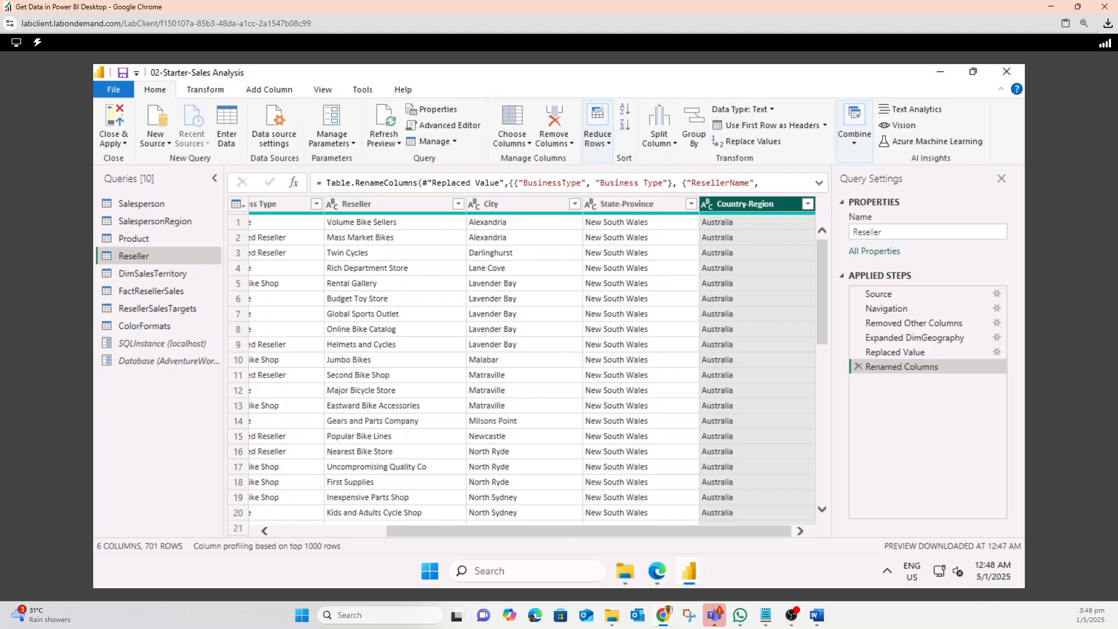
# Check the query's column and row count in the status bar against the lab instructions
pyautogui.moveTo(673, 622)
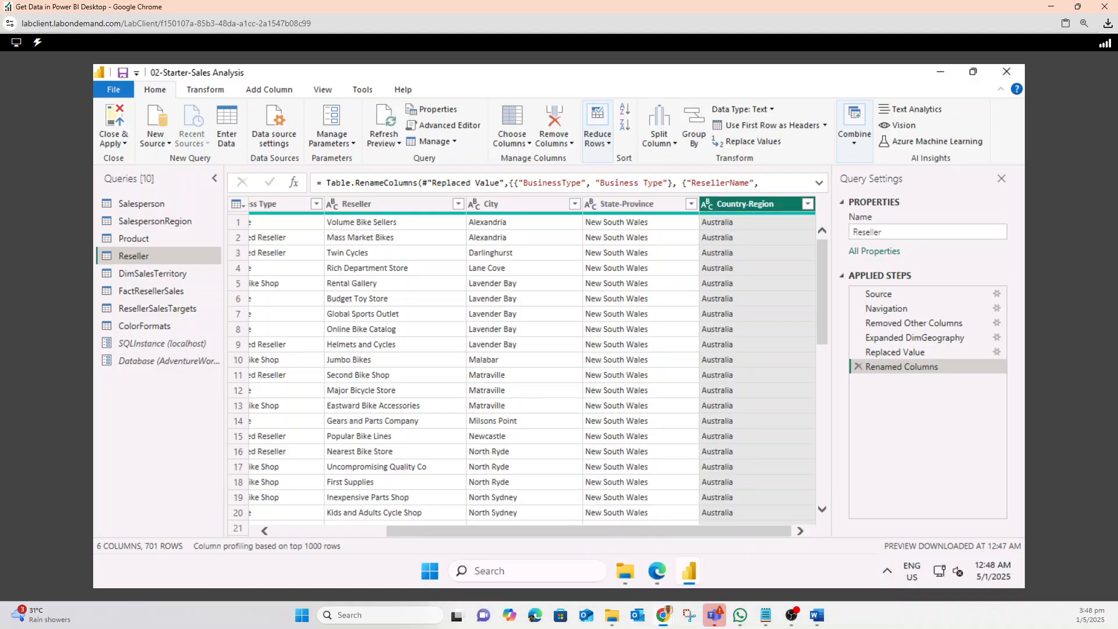
pyautogui.hotkey('ctrl', '1')
pyautogui.click(159, 539)
pyautogui.moveTo(220, 495)
pyautogui.mouseDown()
pyautogui.moveTo(49, 517)
pyautogui.moveTo(203, 465)
pyautogui.moveTo(191, 467)
pyautogui.mouseUp()
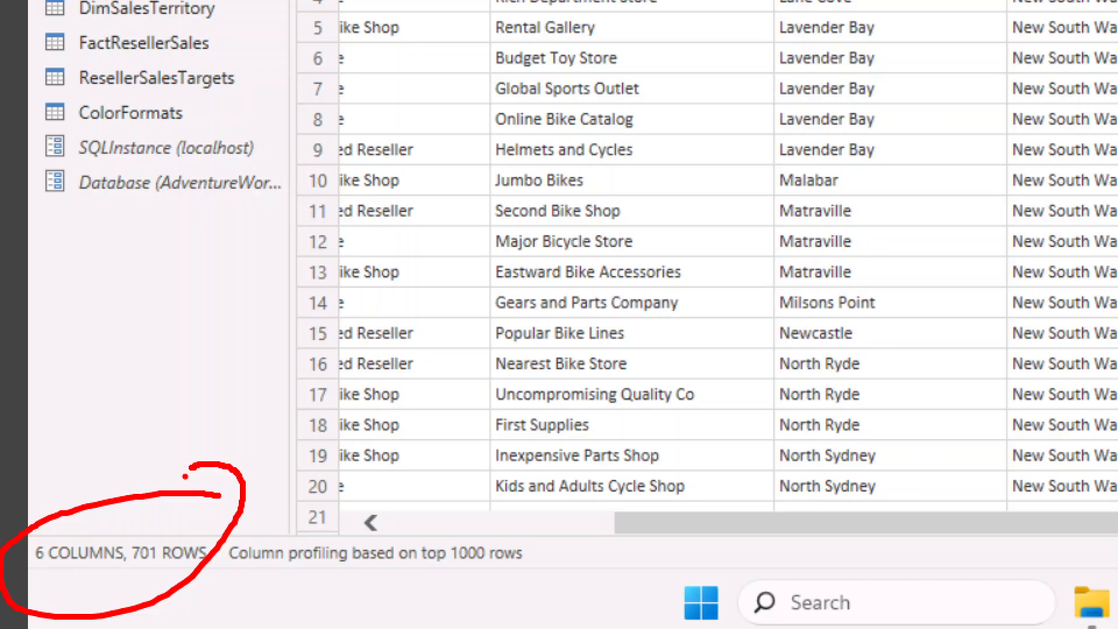
pyautogui.press('Escape')
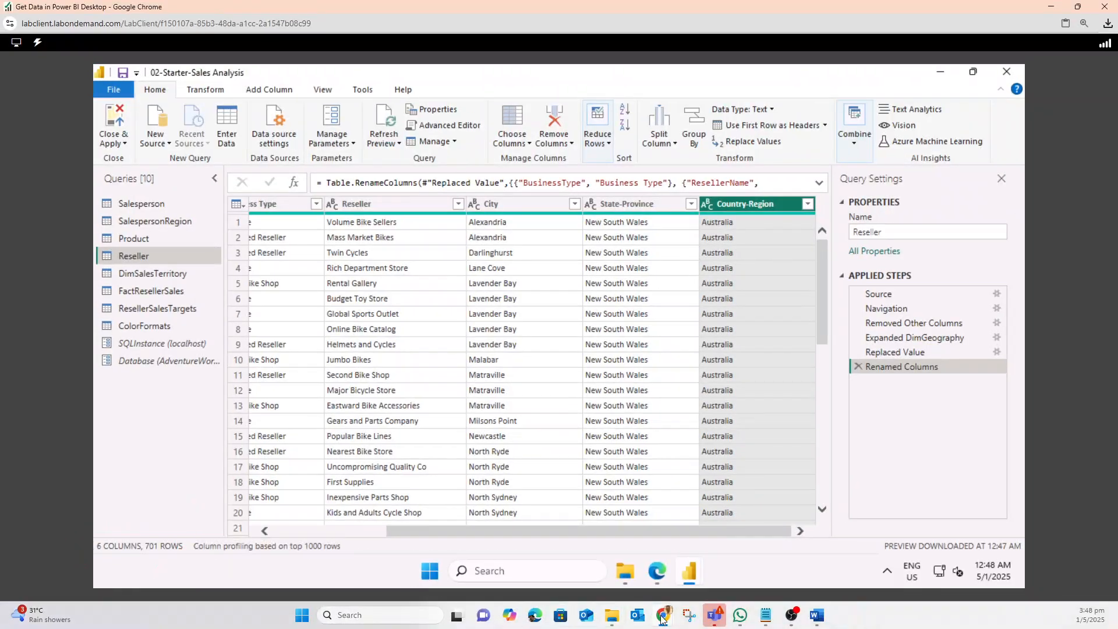
pyautogui.moveTo(663, 619)
pyautogui.click(512, 548)
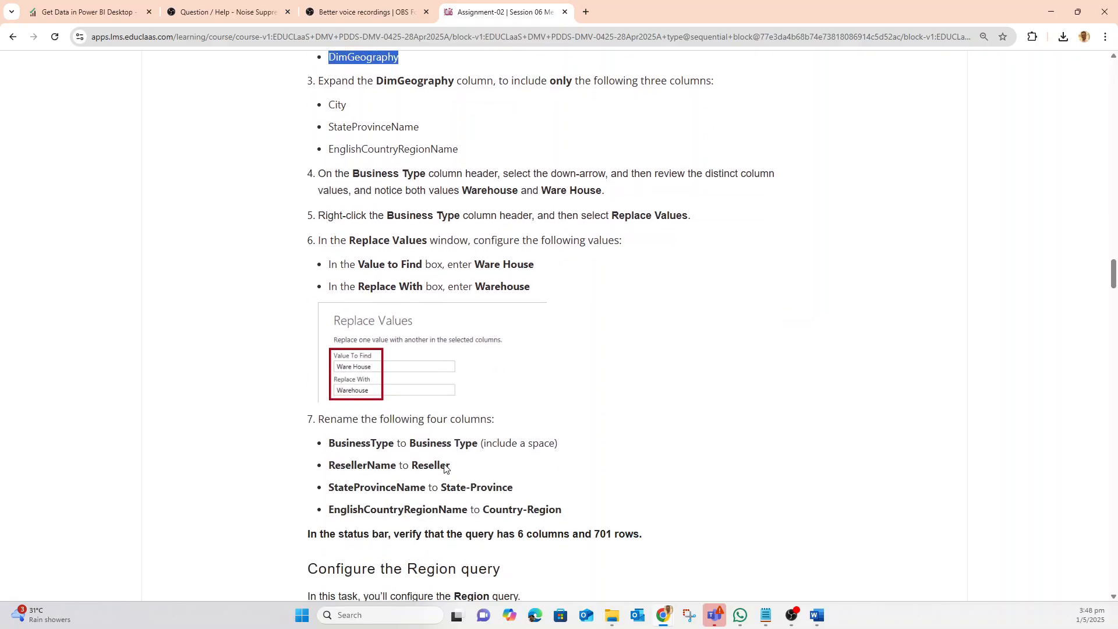
pyautogui.scroll(-5, 444, 468)
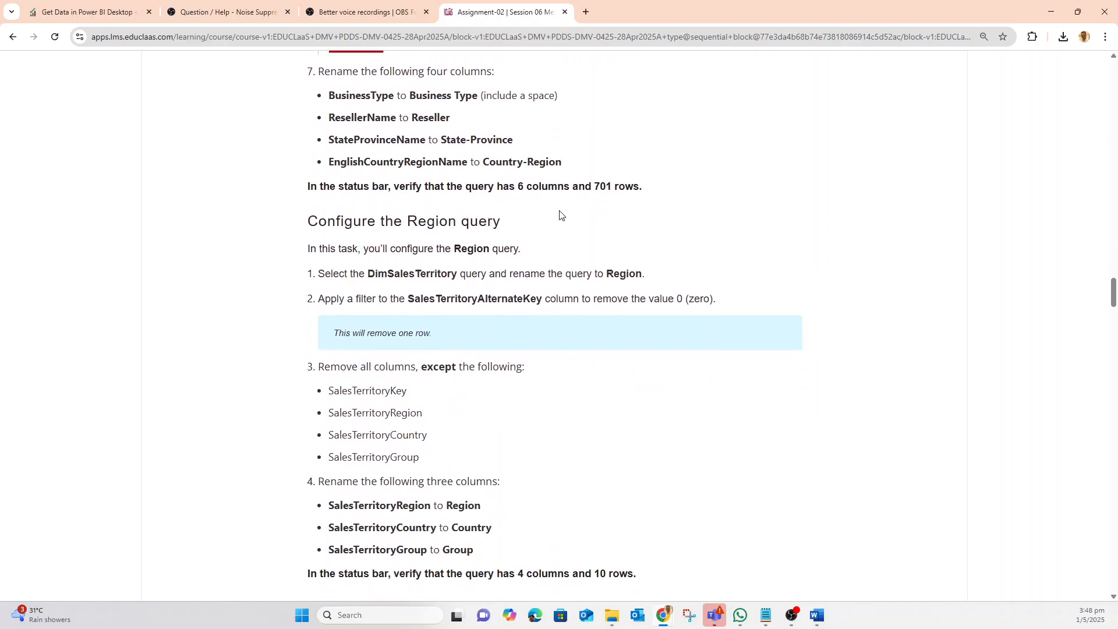
pyautogui.moveTo(503, 186); pyautogui.dragTo(656, 184)
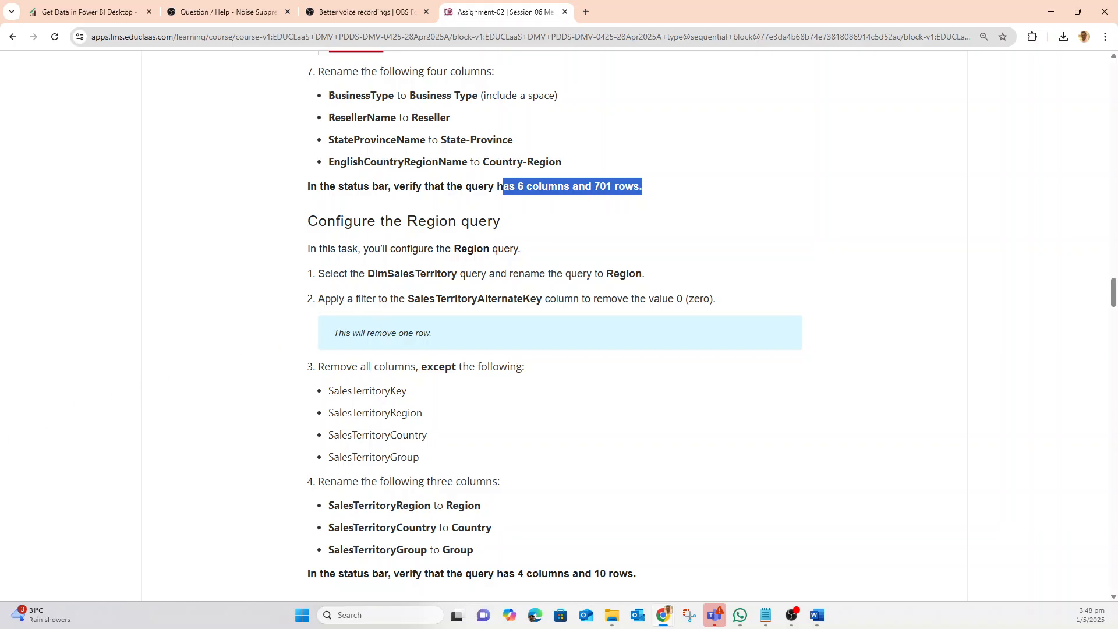
pyautogui.moveTo(815, 626)
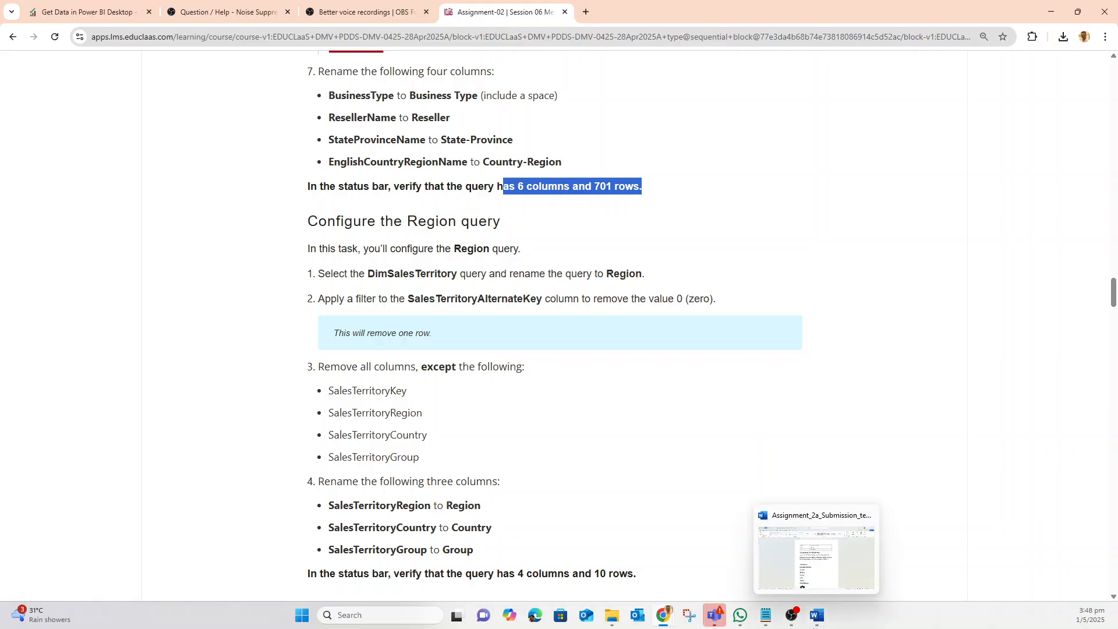
pyautogui.moveTo(791, 562)
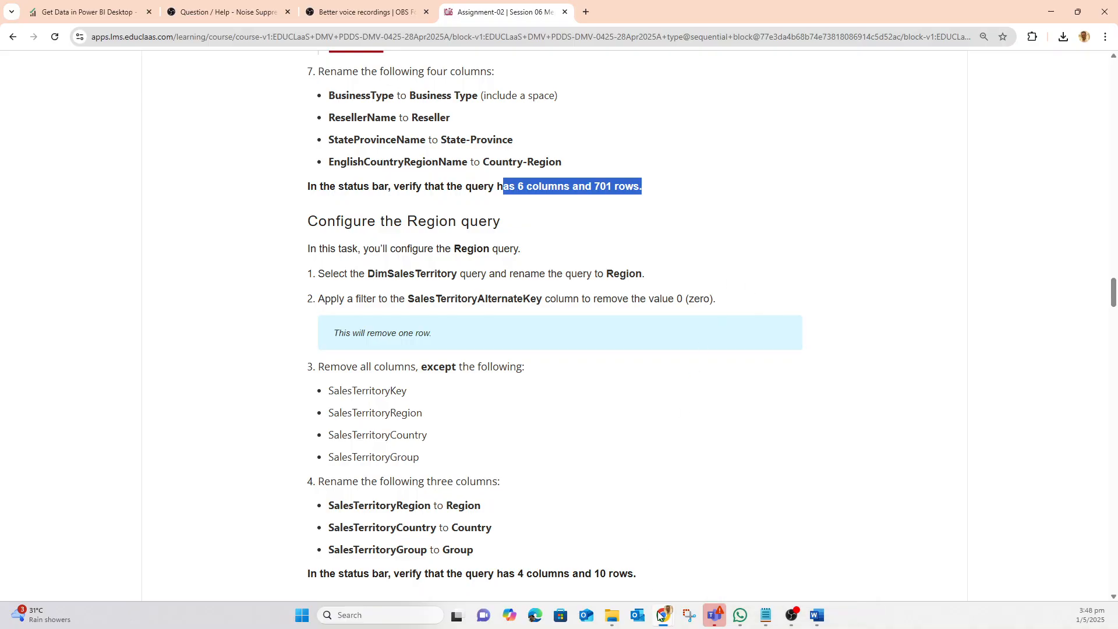
pyautogui.moveTo(662, 615)
pyautogui.click(745, 544)
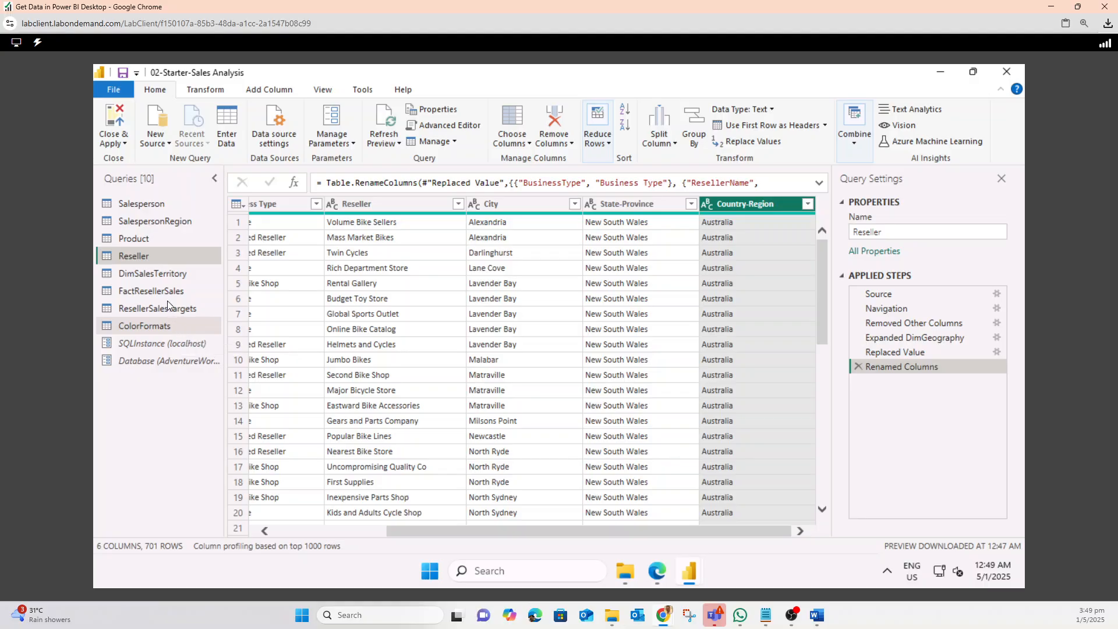
# Rename the DimSalesTerritory query to Region
pyautogui.click(162, 277)
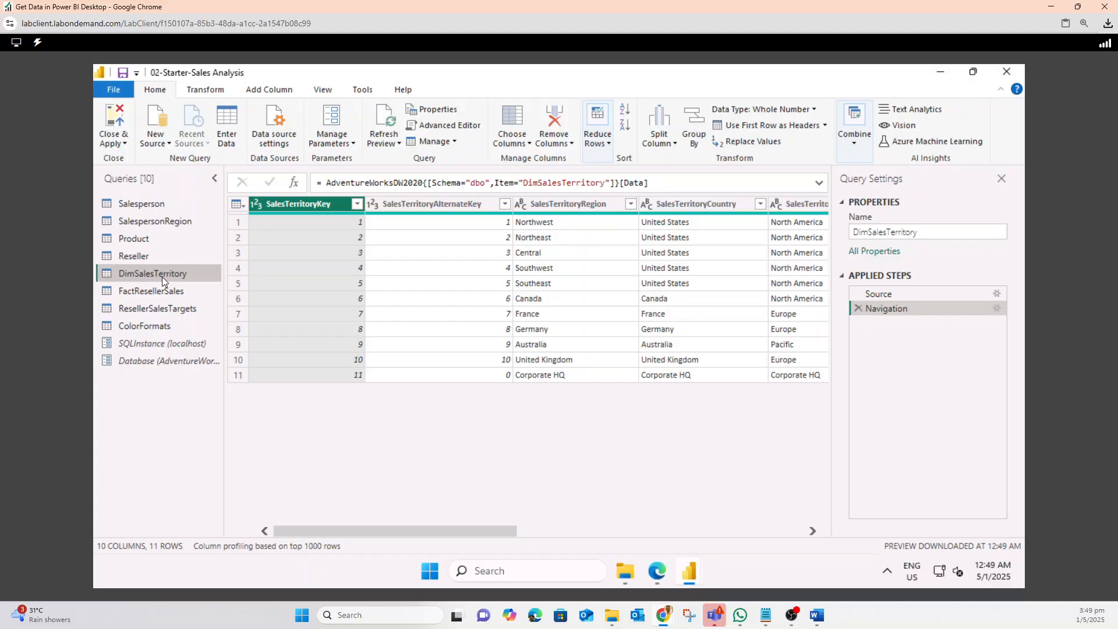
pyautogui.rightClick(162, 277)
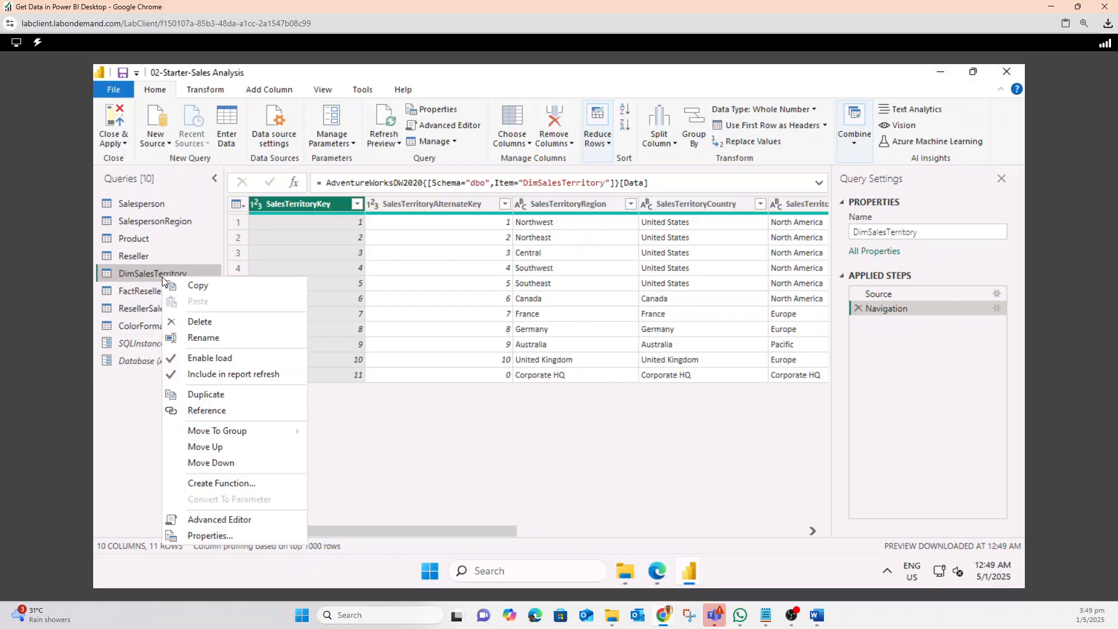
pyautogui.click(201, 337)
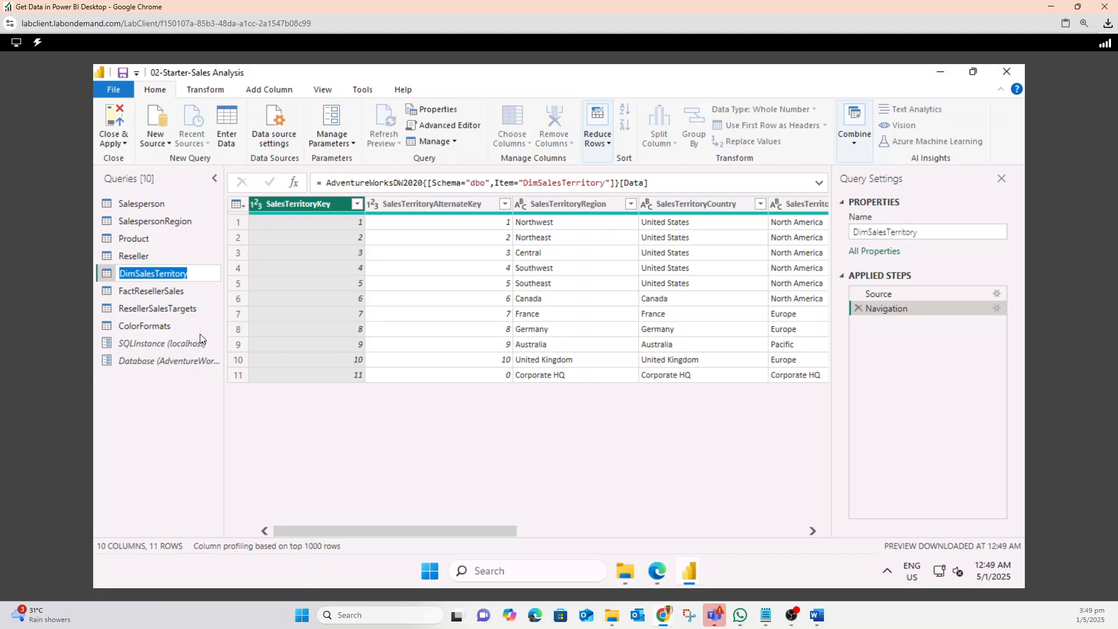
pyautogui.write('Region')
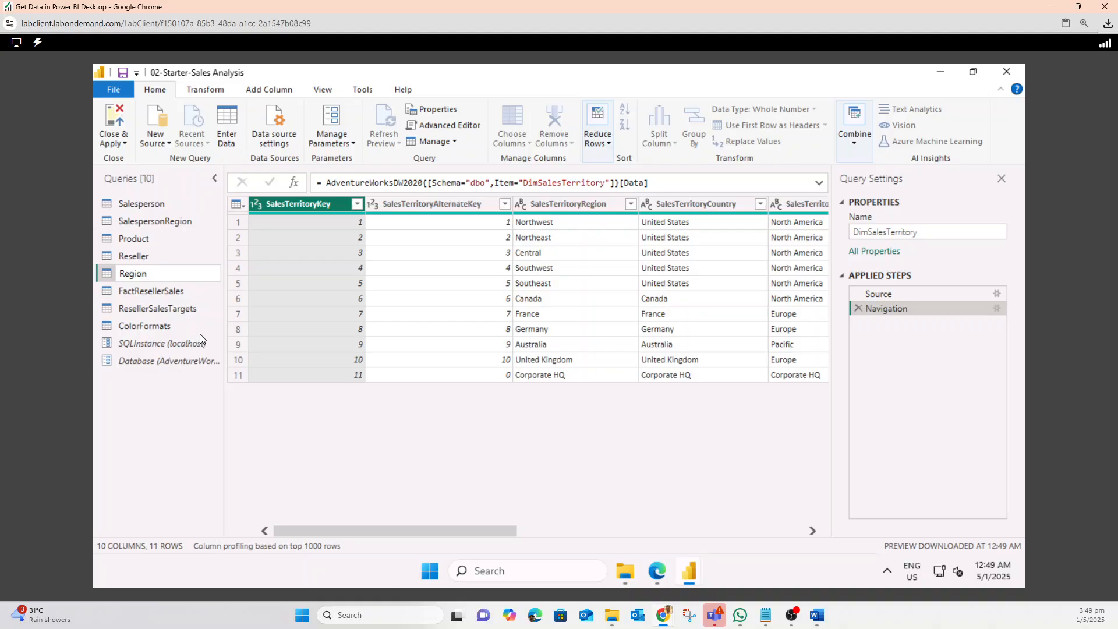
pyautogui.press('Return')
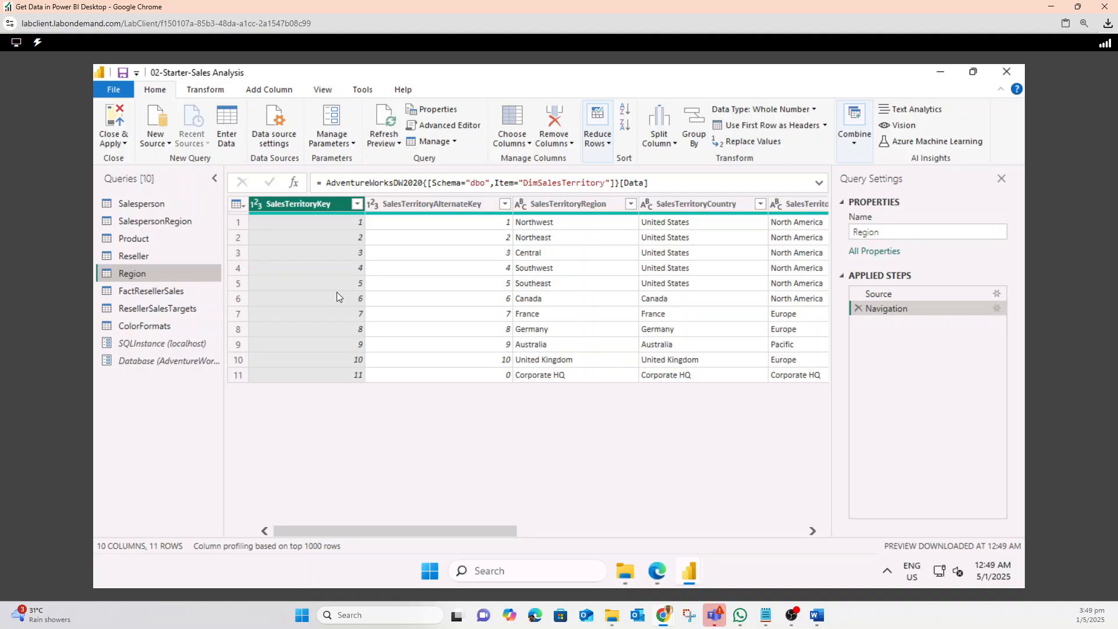
# Filter the SalesTerritoryAlternateKey column to keep only the value 0
pyautogui.click(491, 205)
pyautogui.click(451, 379)
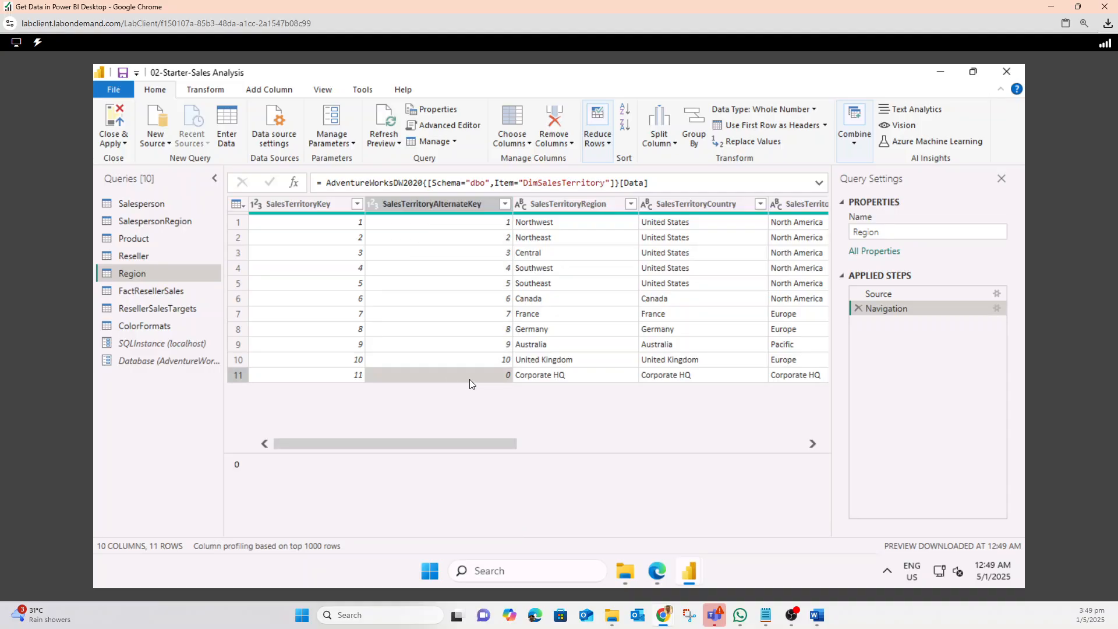
pyautogui.click(507, 201)
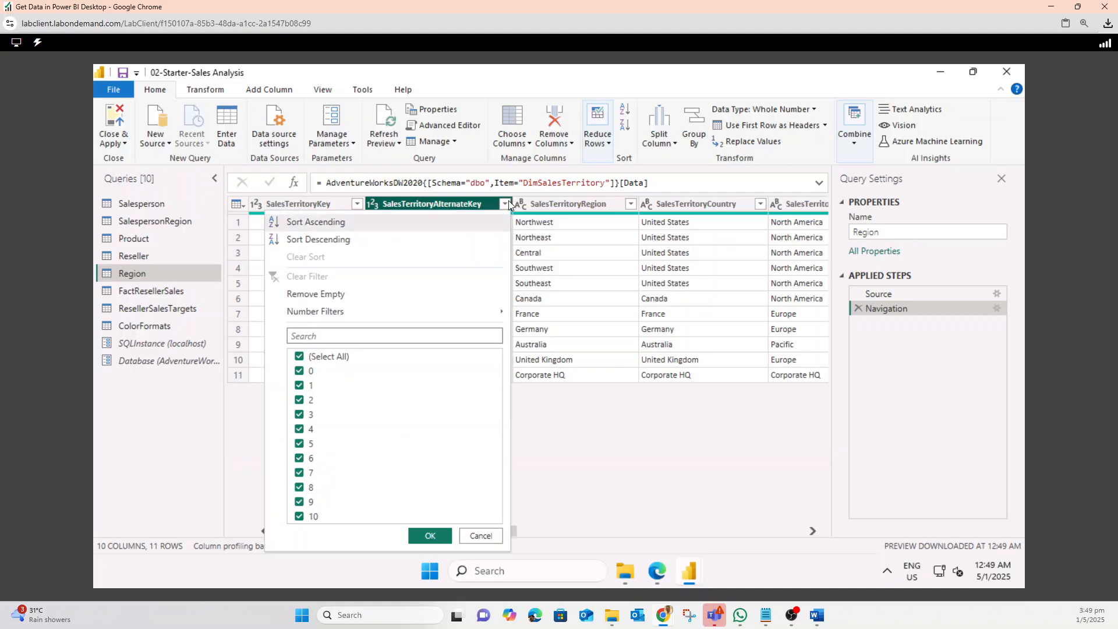
pyautogui.click(298, 358)
pyautogui.click(298, 371)
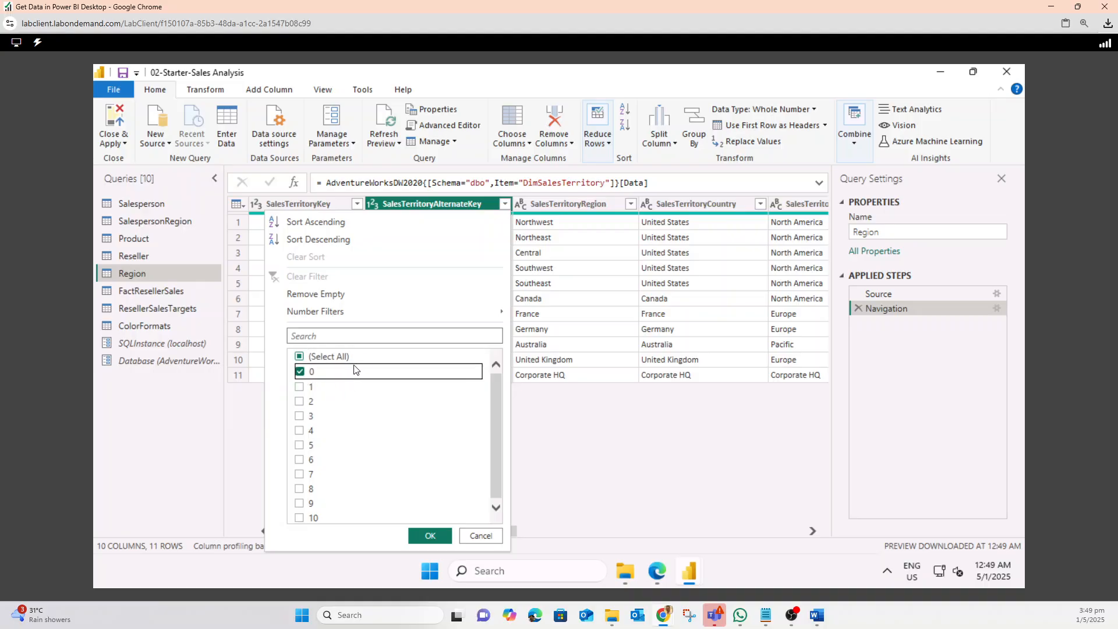
pyautogui.click(432, 535)
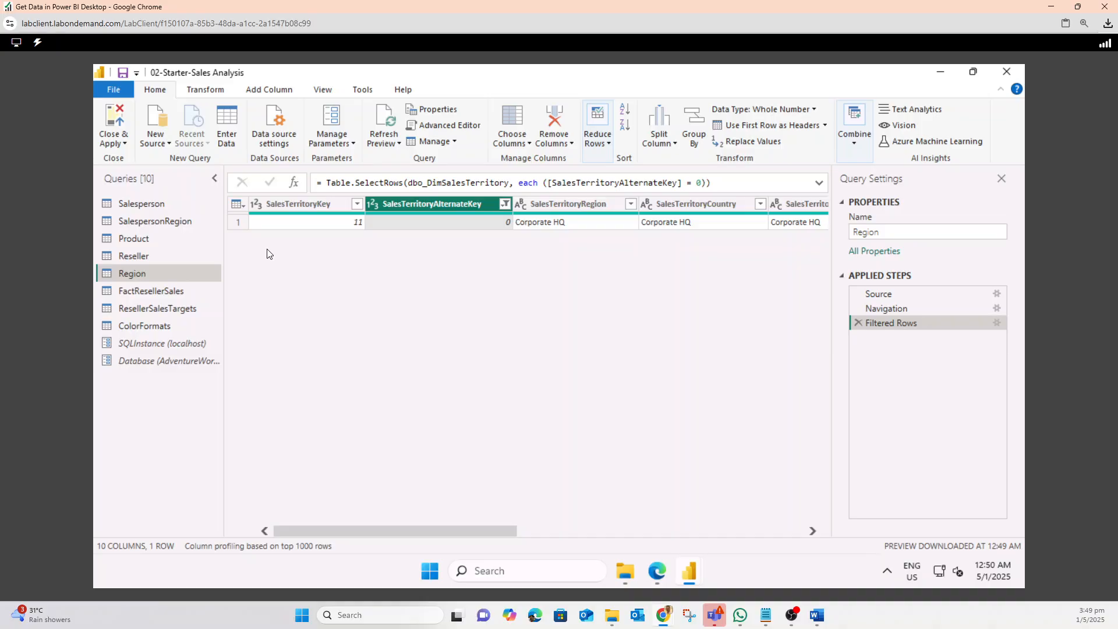
# Change the SalesTerritoryAlternateKey filter to exclude the value 0 and keep all other values
pyautogui.click(504, 204)
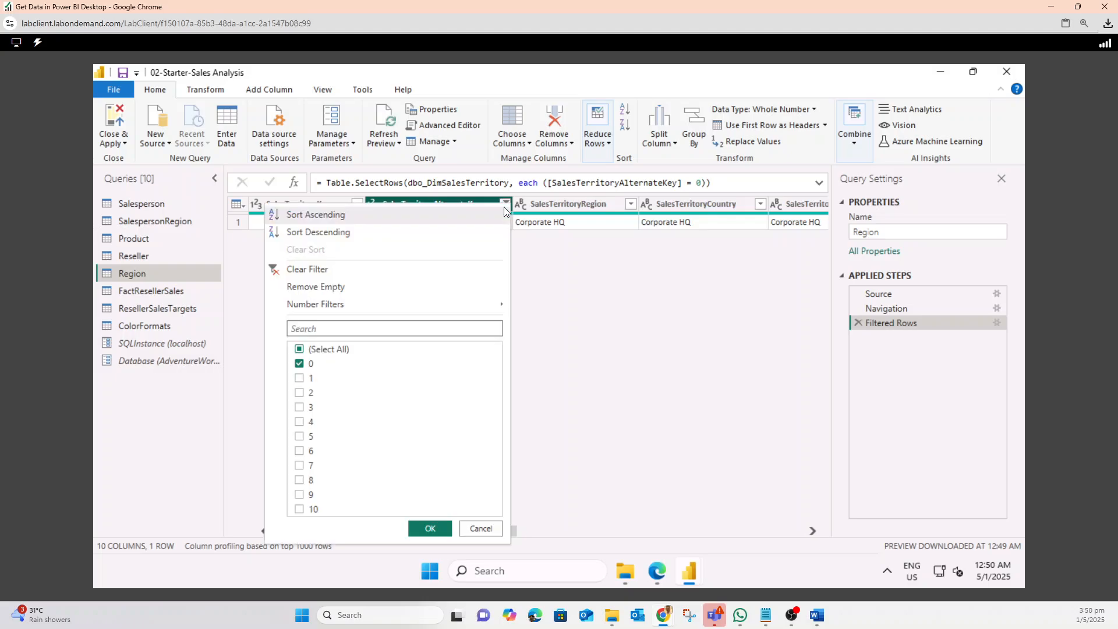
pyautogui.click(298, 365)
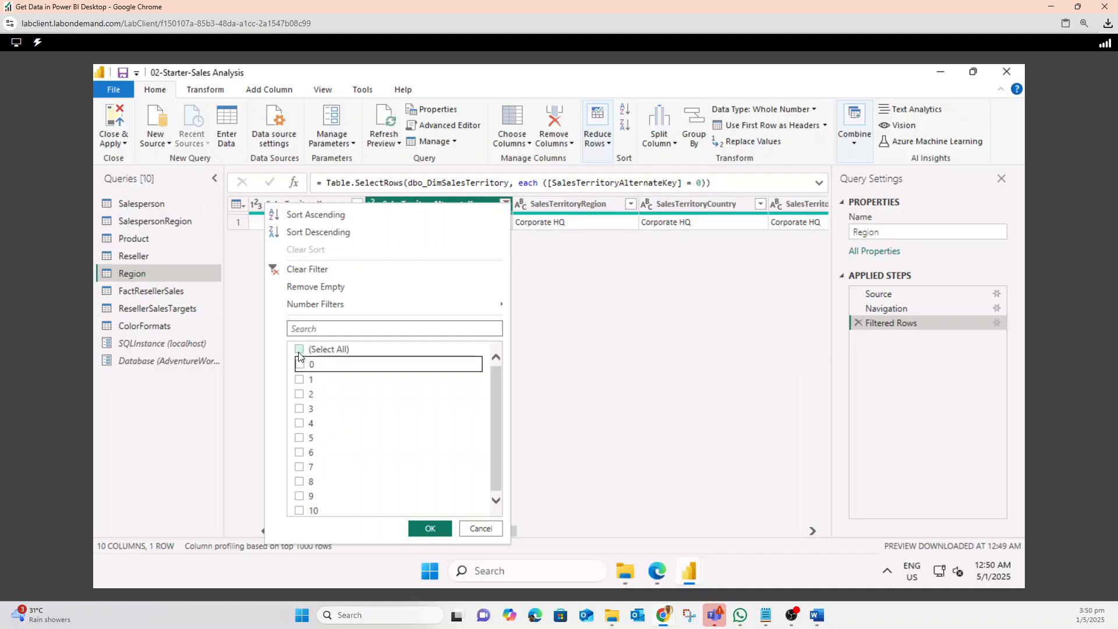
pyautogui.click(298, 349)
pyautogui.click(299, 364)
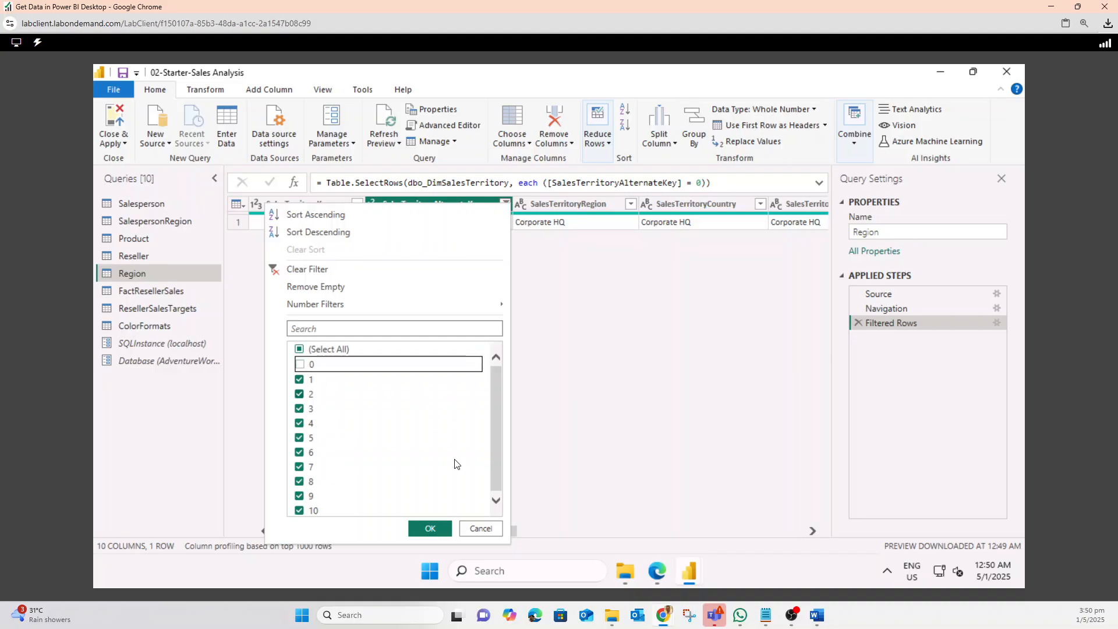
pyautogui.click(430, 529)
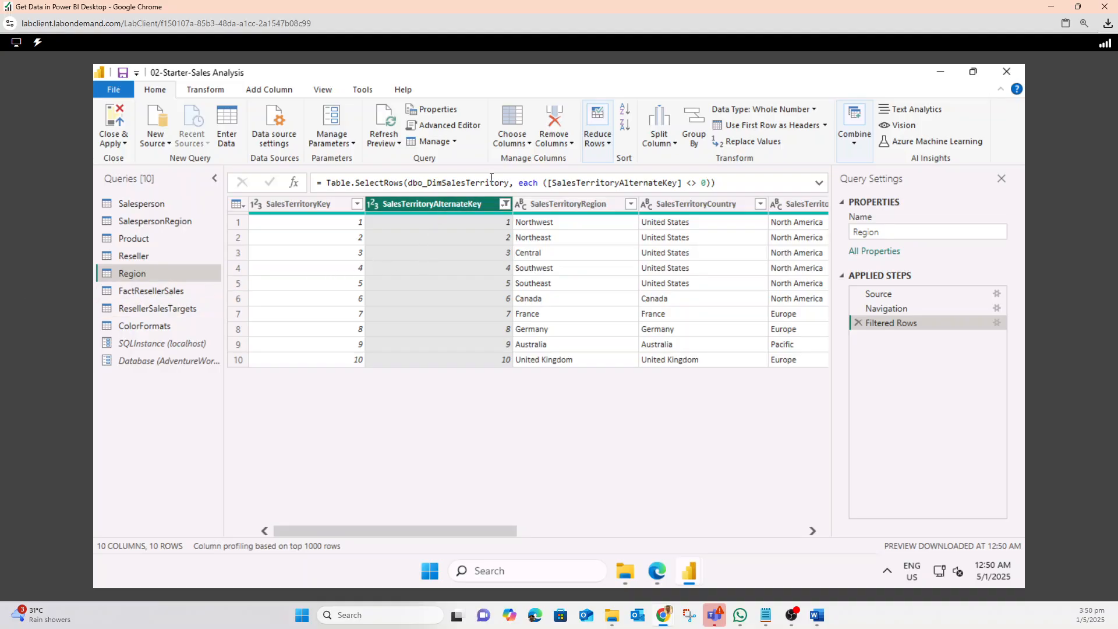
# Keep only the SalesTerritoryKey, SalesTerritoryRegion, SalesTerritoryCountry and SalesTerritoryGroup columns in the Region query
pyautogui.click(531, 145)
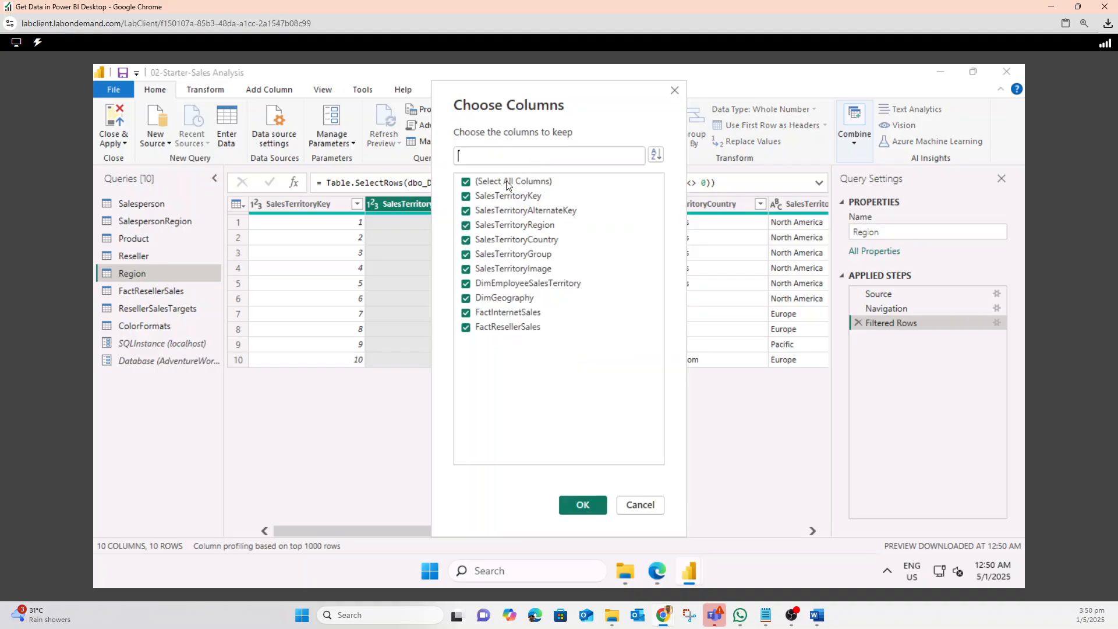
pyautogui.click(465, 182)
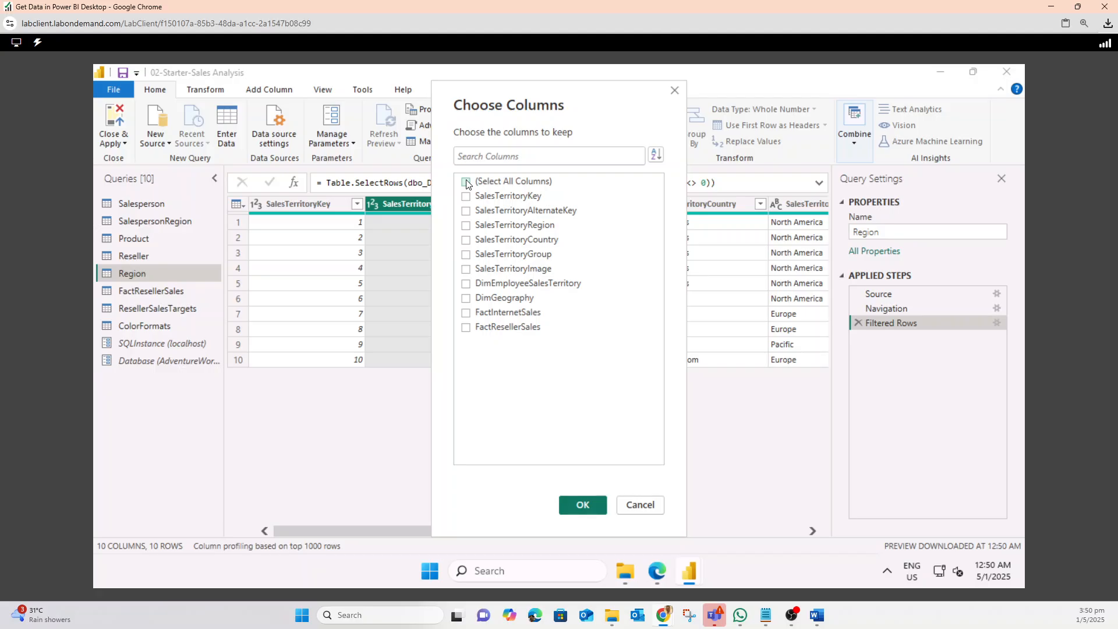
pyautogui.click(467, 198)
pyautogui.click(467, 226)
pyautogui.click(466, 254)
pyautogui.click(568, 512)
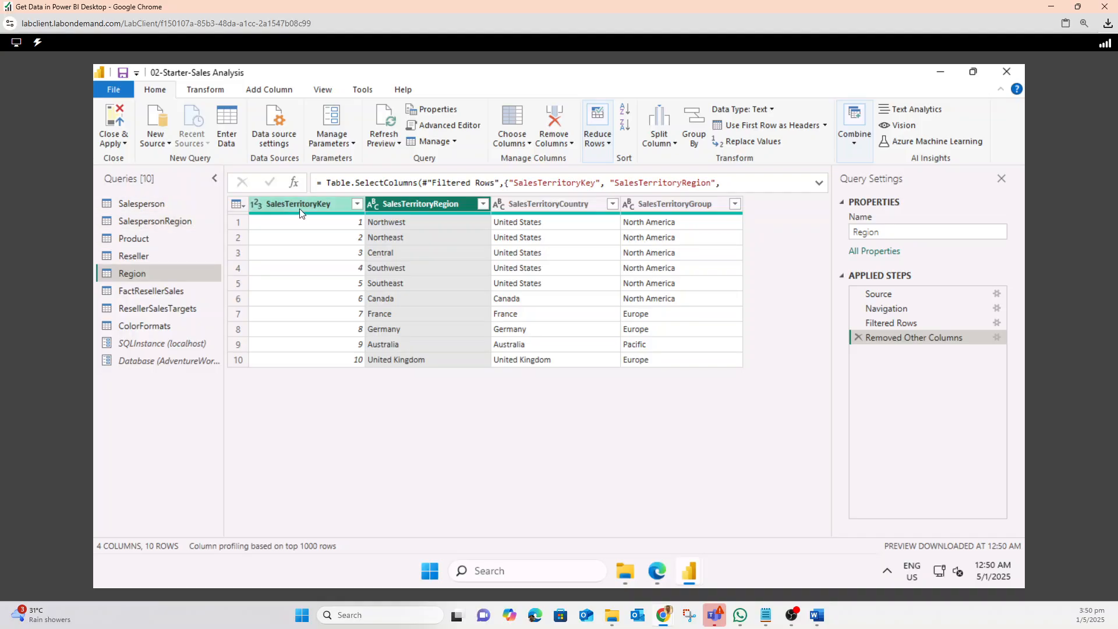
# Rename the SalesTerritoryRegion column to Region
pyautogui.rightClick(416, 204)
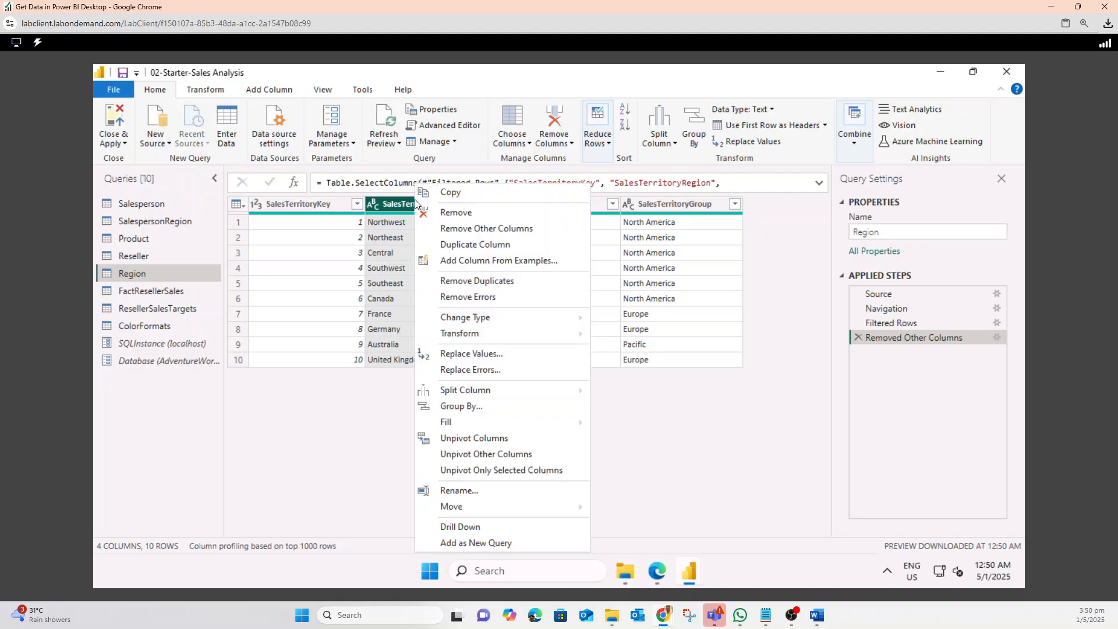
pyautogui.click(466, 492)
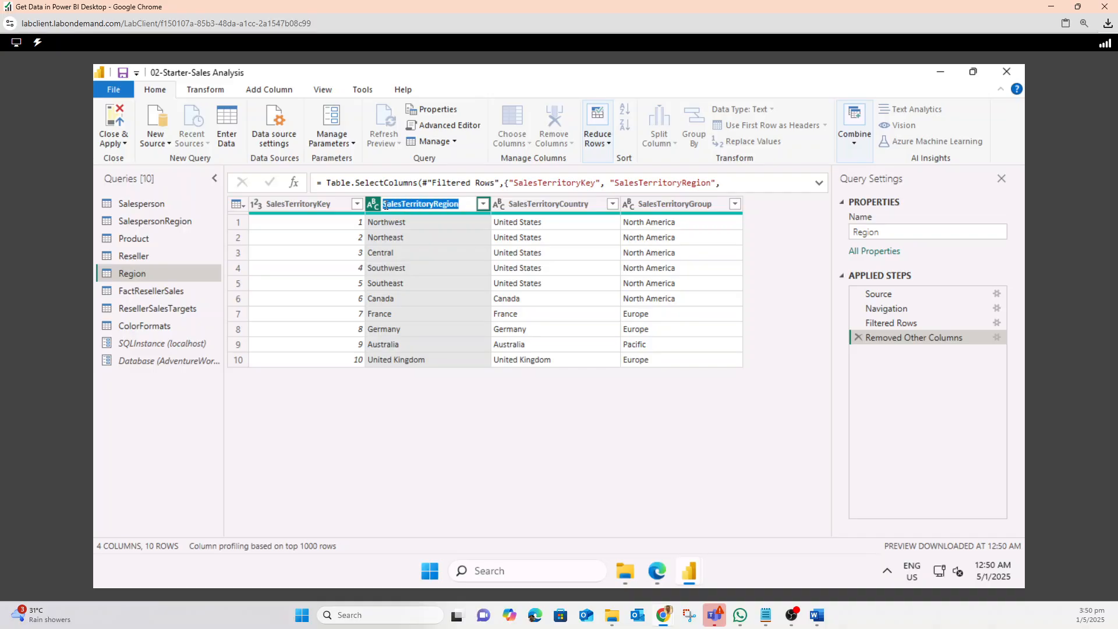
pyautogui.click(424, 213)
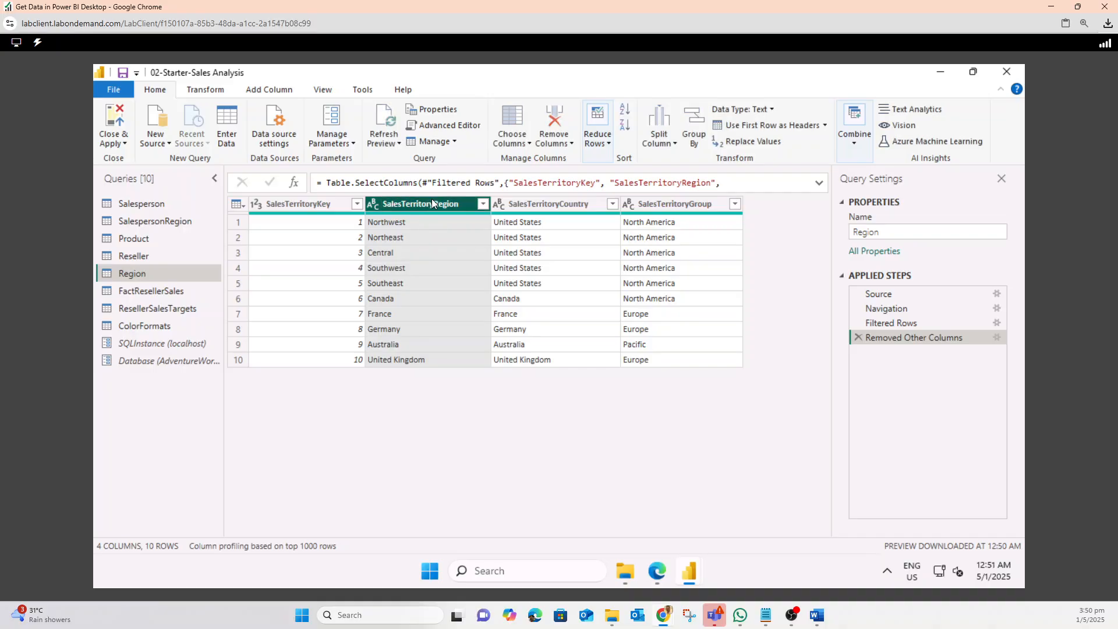
pyautogui.rightClick(431, 202)
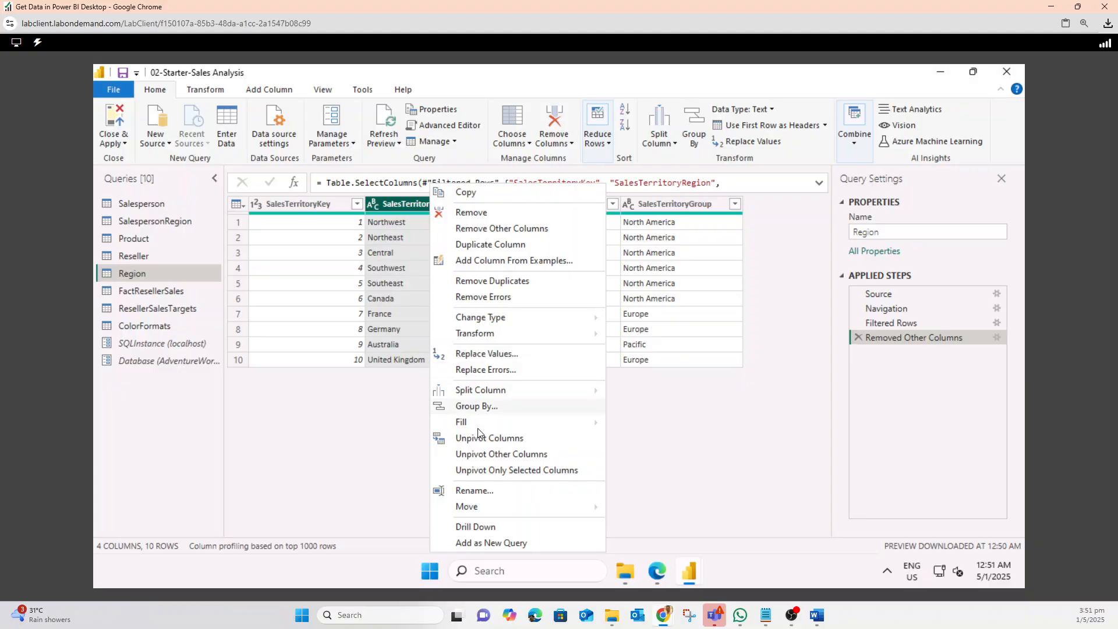
pyautogui.click(474, 490)
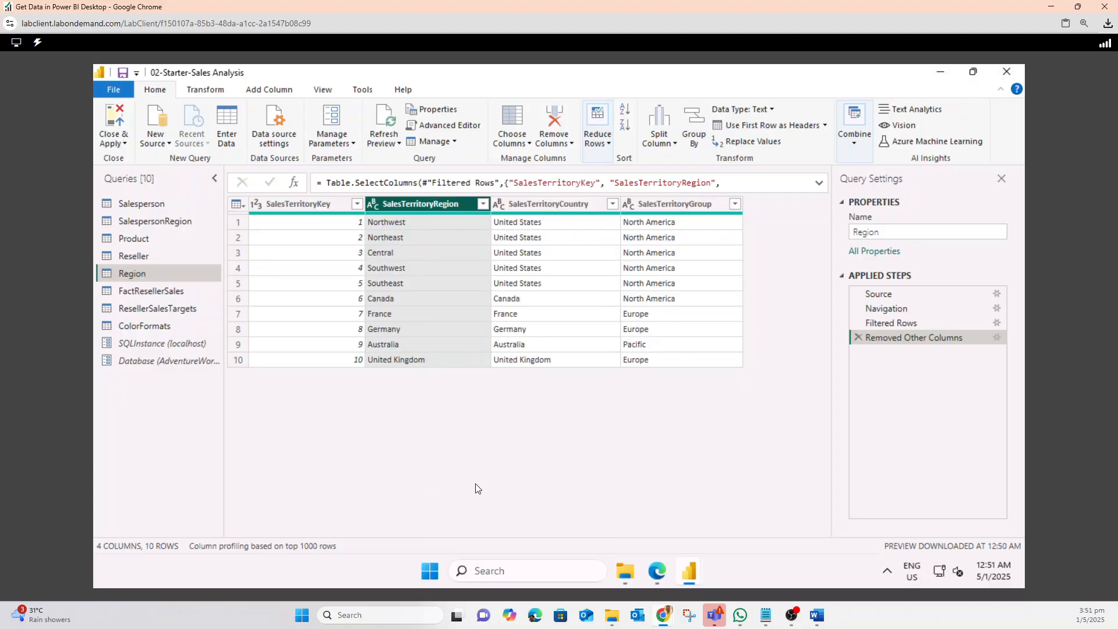
pyautogui.click(434, 203)
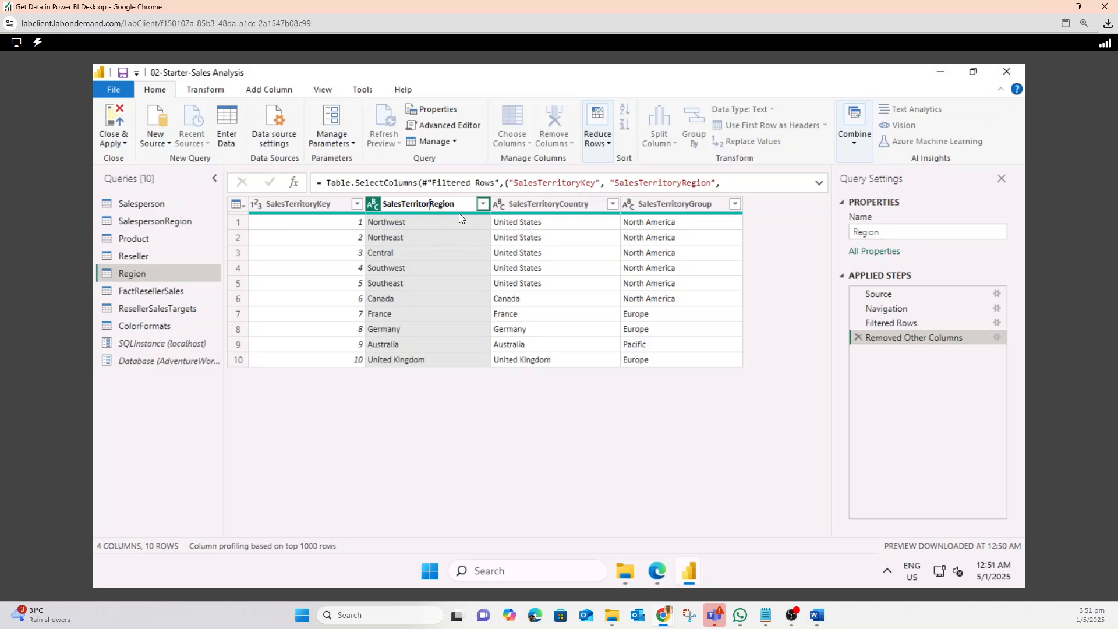
pyautogui.press('BackSpace')
pyautogui.press('BackSpace')
pyautogui.press('BackSpace')
pyautogui.press('BackSpace')
pyautogui.press('BackSpace')
pyautogui.press('BackSpace')
pyautogui.press('BackSpace')
pyautogui.press('BackSpace')
pyautogui.press('BackSpace')
pyautogui.press('BackSpace')
pyautogui.press('BackSpace')
pyautogui.press('BackSpace')
pyautogui.press('BackSpace')
pyautogui.press('Return')
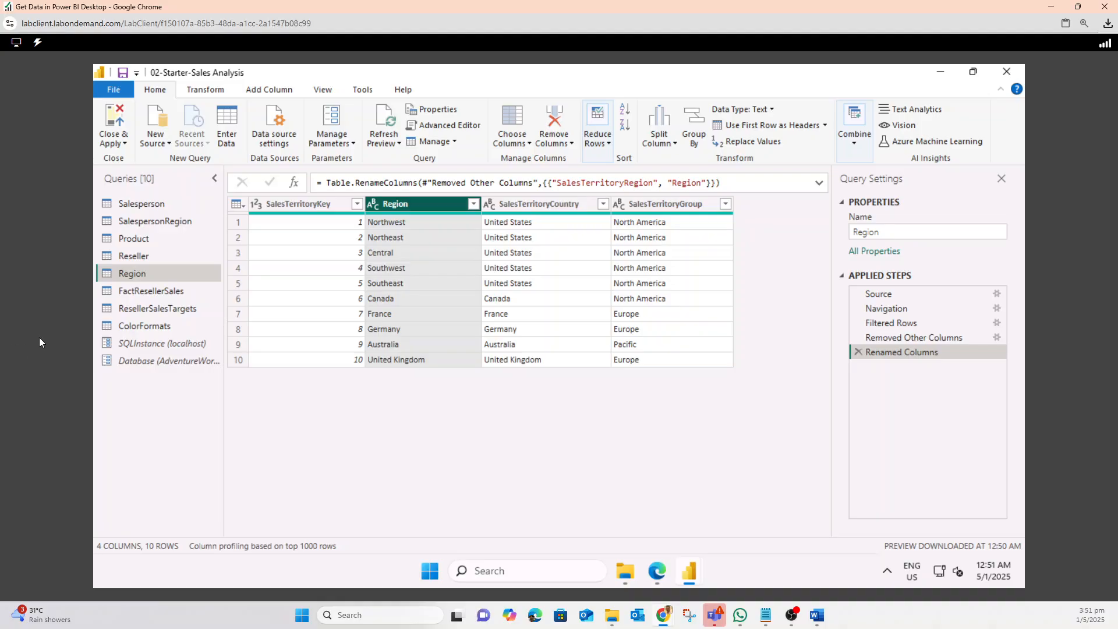
# Rename the SalesTerritoryCountry column to Country
pyautogui.click(553, 203)
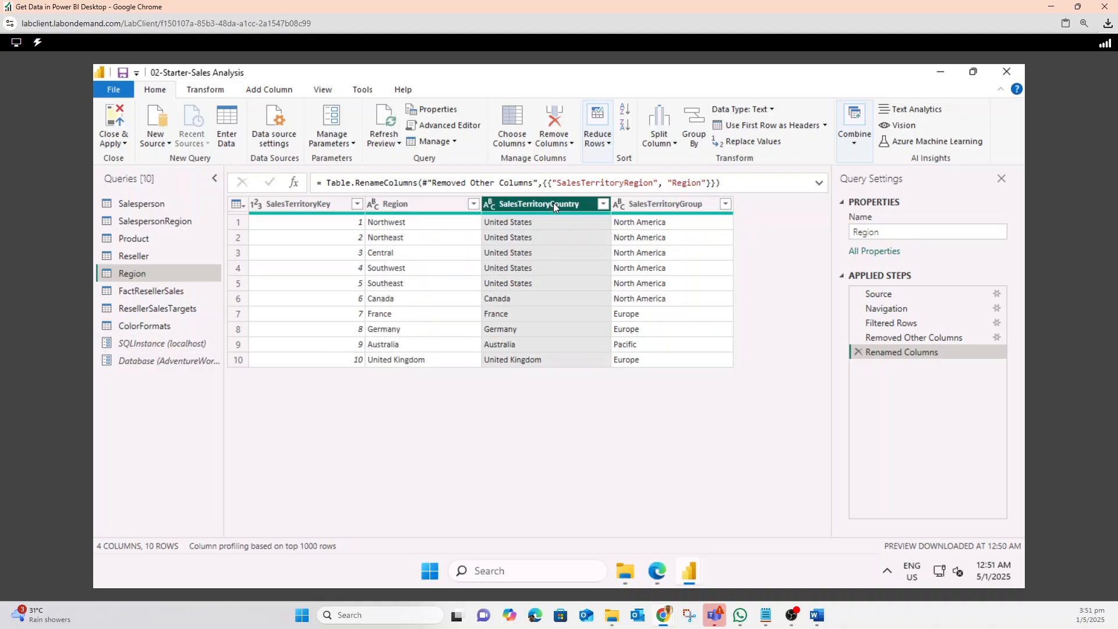
pyautogui.rightClick(553, 202)
pyautogui.click(592, 495)
pyautogui.click(551, 203)
pyautogui.press('BackSpace')
pyautogui.press('BackSpace')
pyautogui.press('BackSpace')
pyautogui.press('BackSpace')
pyautogui.press('BackSpace')
pyautogui.press('BackSpace')
pyautogui.press('BackSpace')
pyautogui.press('BackSpace')
pyautogui.press('BackSpace')
pyautogui.press('BackSpace')
pyautogui.press('BackSpace')
pyautogui.press('BackSpace')
pyautogui.press('BackSpace')
pyautogui.press('BackSpace')
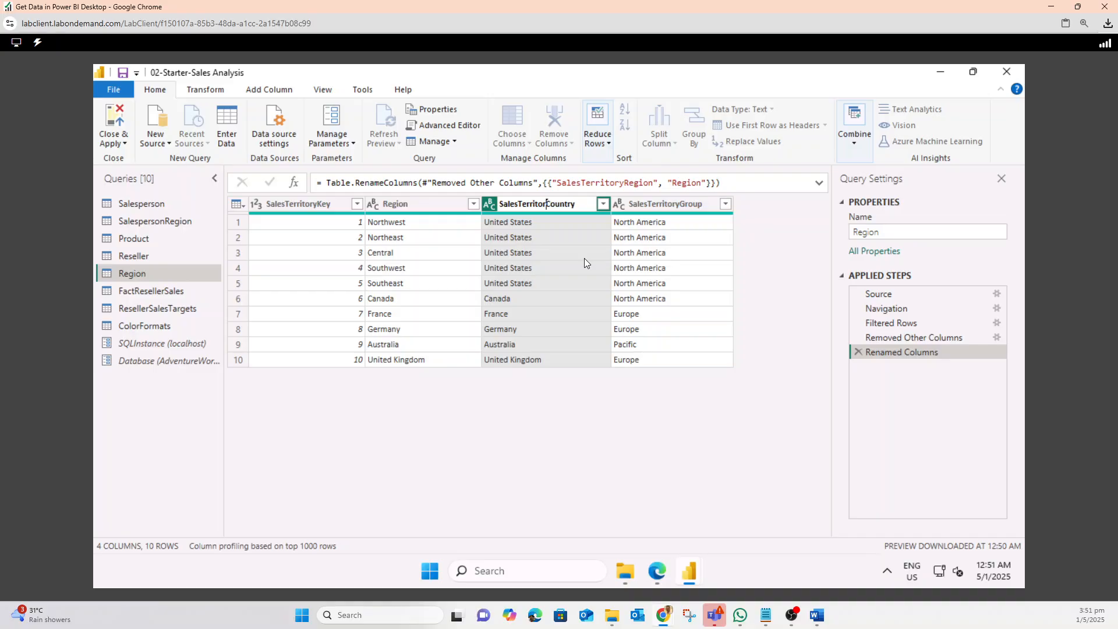
pyautogui.press('Return')
# Rename the SalesTerritoryGroup column to Group
pyautogui.rightClick(666, 207)
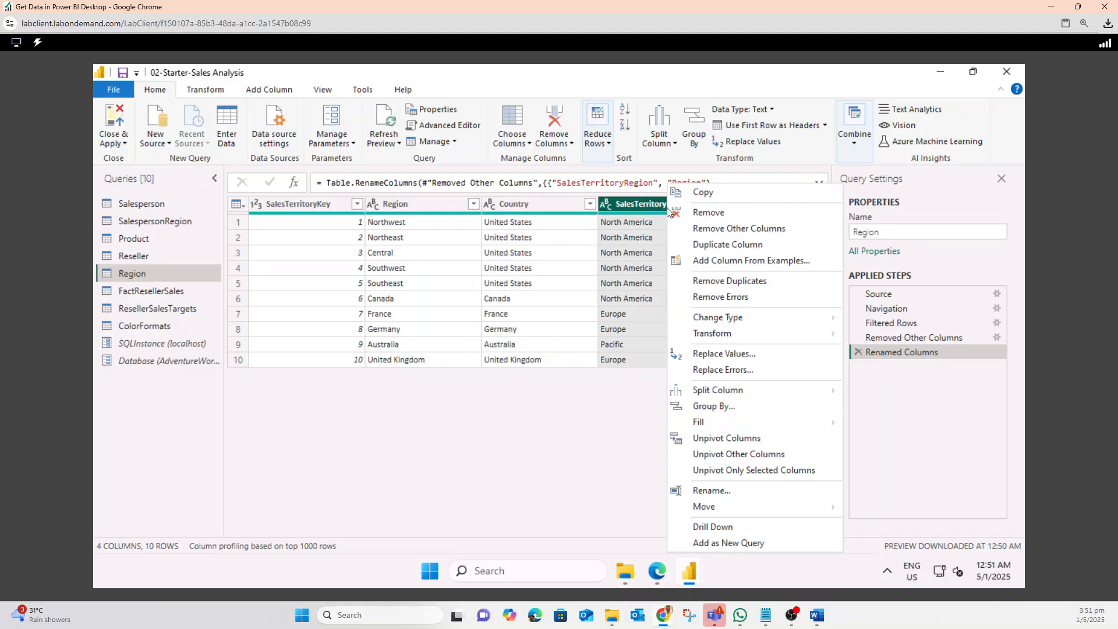
pyautogui.click(705, 491)
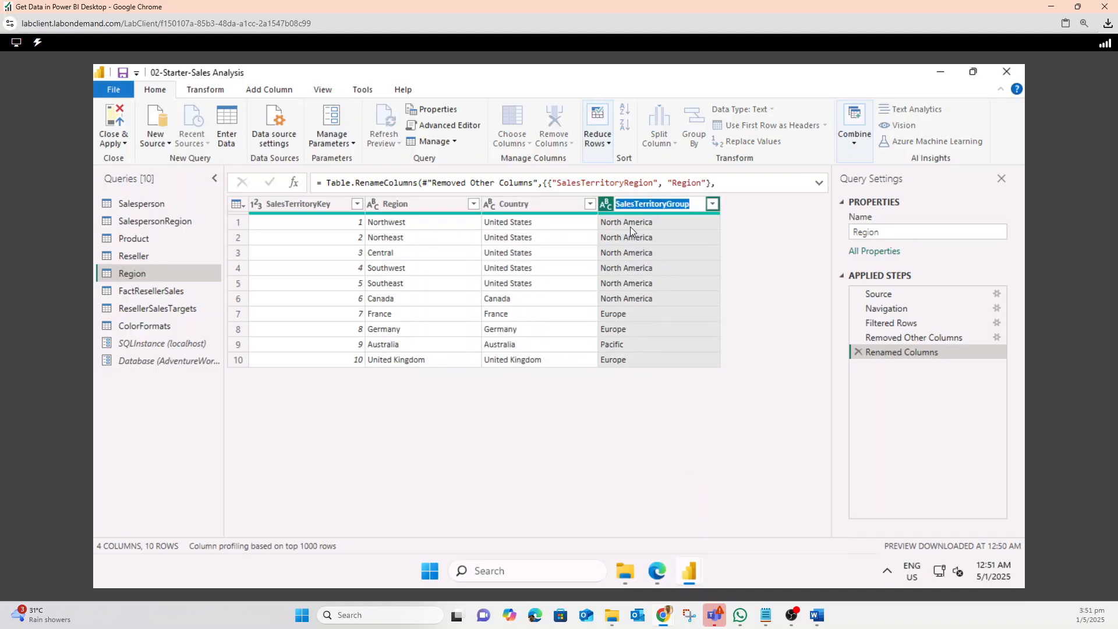
pyautogui.click(667, 202)
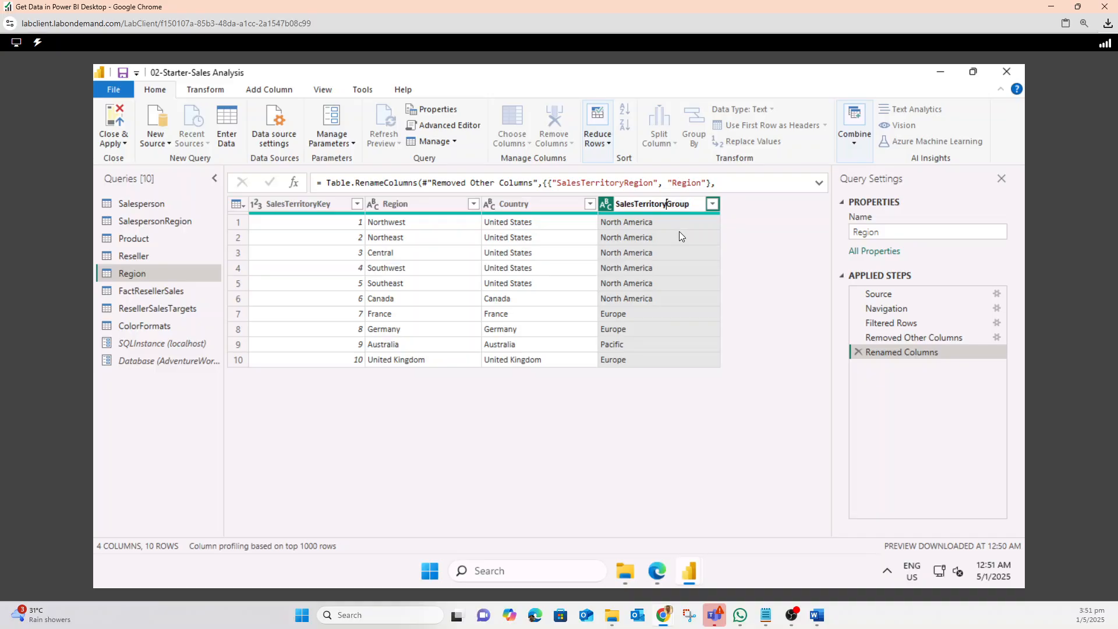
pyautogui.press('BackSpace')
pyautogui.press('BackSpace')
pyautogui.press('BackSpace')
pyautogui.press('BackSpace')
pyautogui.press('BackSpace')
pyautogui.press('BackSpace')
pyautogui.press('BackSpace')
pyautogui.press('BackSpace')
pyautogui.press('BackSpace')
pyautogui.press('BackSpace')
pyautogui.press('BackSpace')
pyautogui.press('BackSpace')
pyautogui.press('BackSpace')
pyautogui.press('Return')
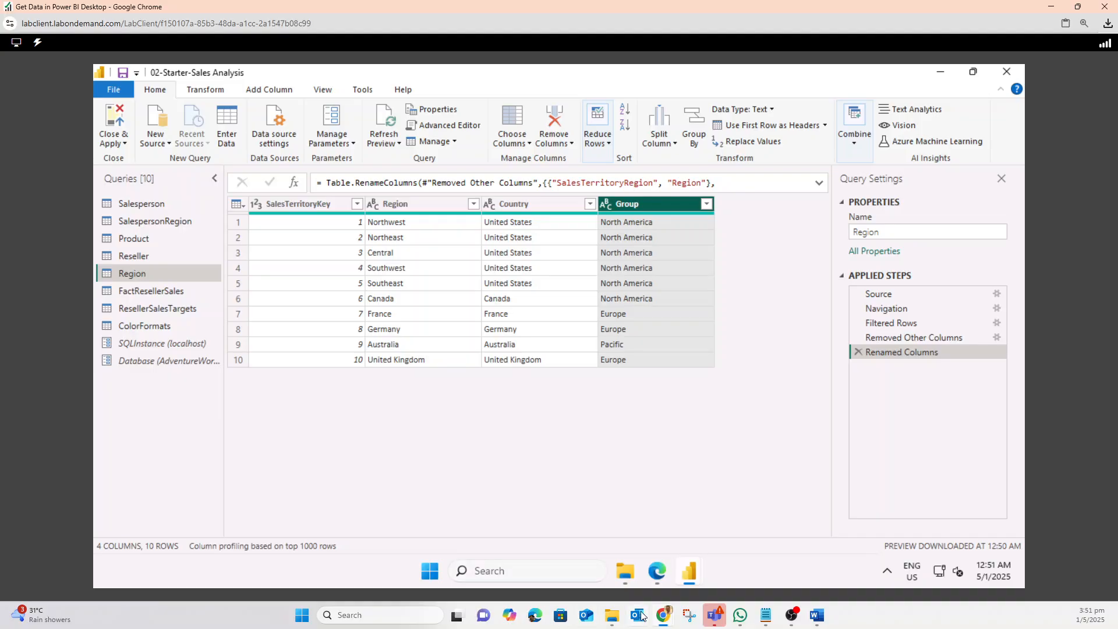
# Compare the Region query's column and row count in the status bar with the lab instructions
pyautogui.moveTo(664, 614)
pyautogui.click(510, 563)
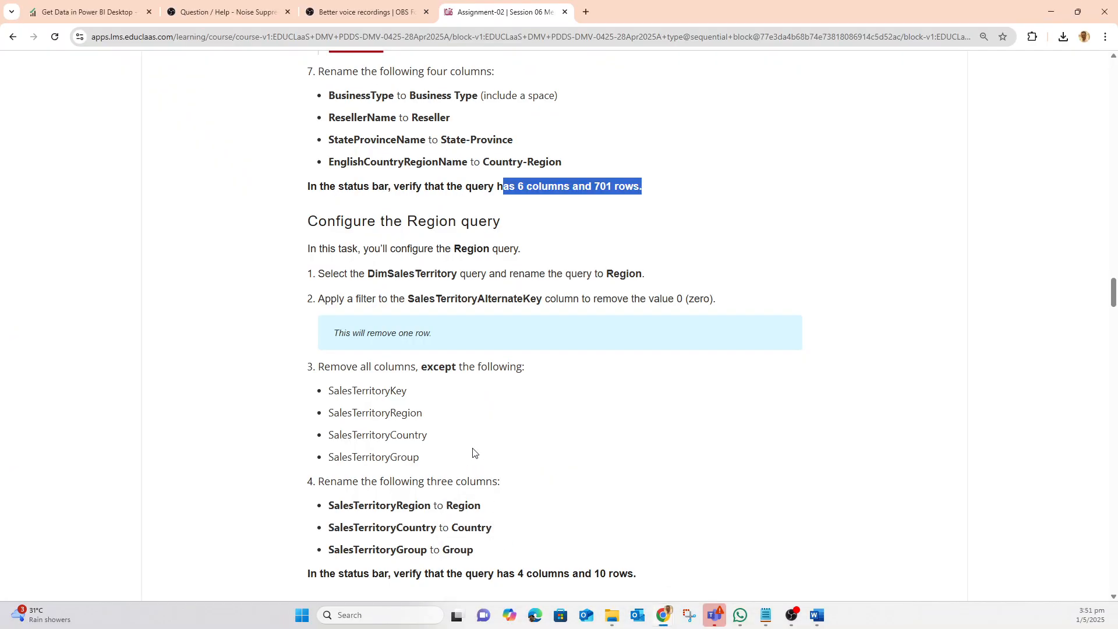
pyautogui.scroll(-4, 458, 388)
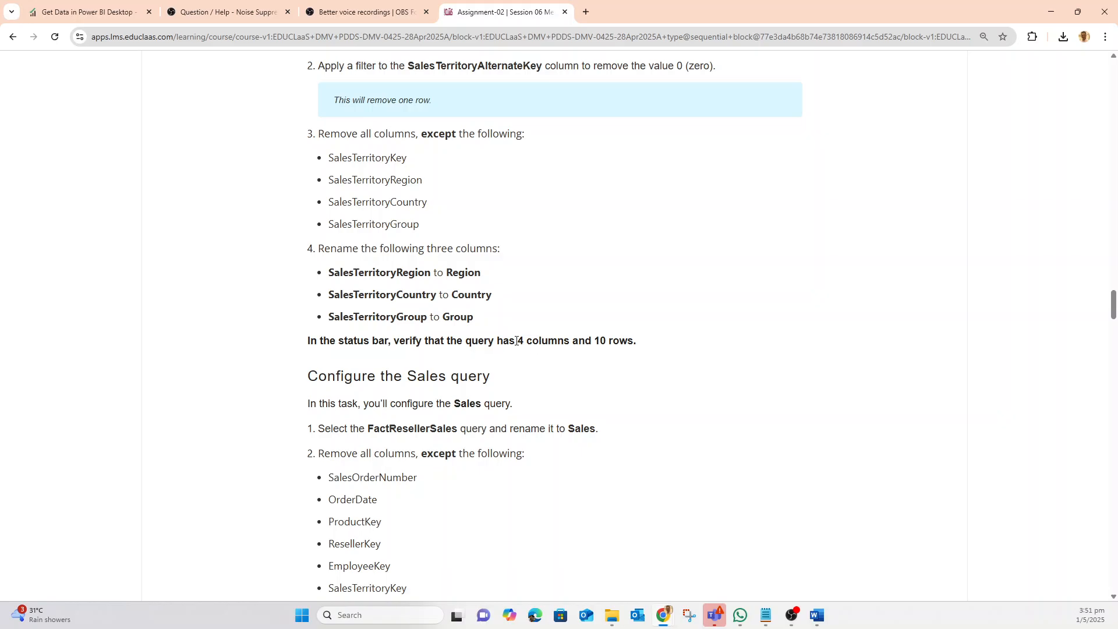
pyautogui.moveTo(515, 341); pyautogui.dragTo(661, 341)
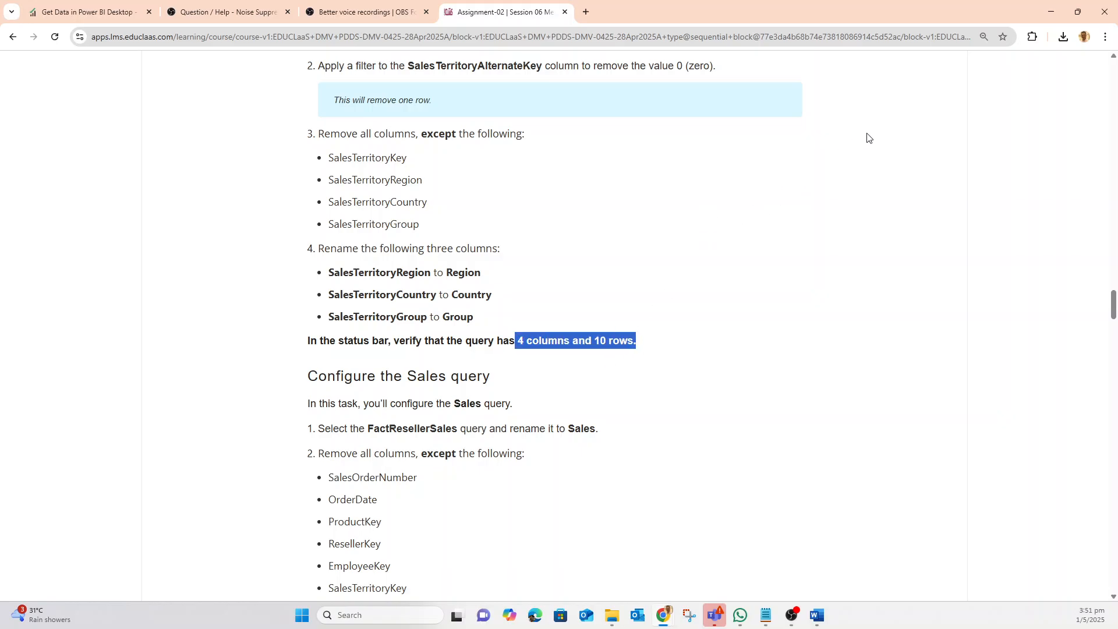
pyautogui.moveTo(668, 617)
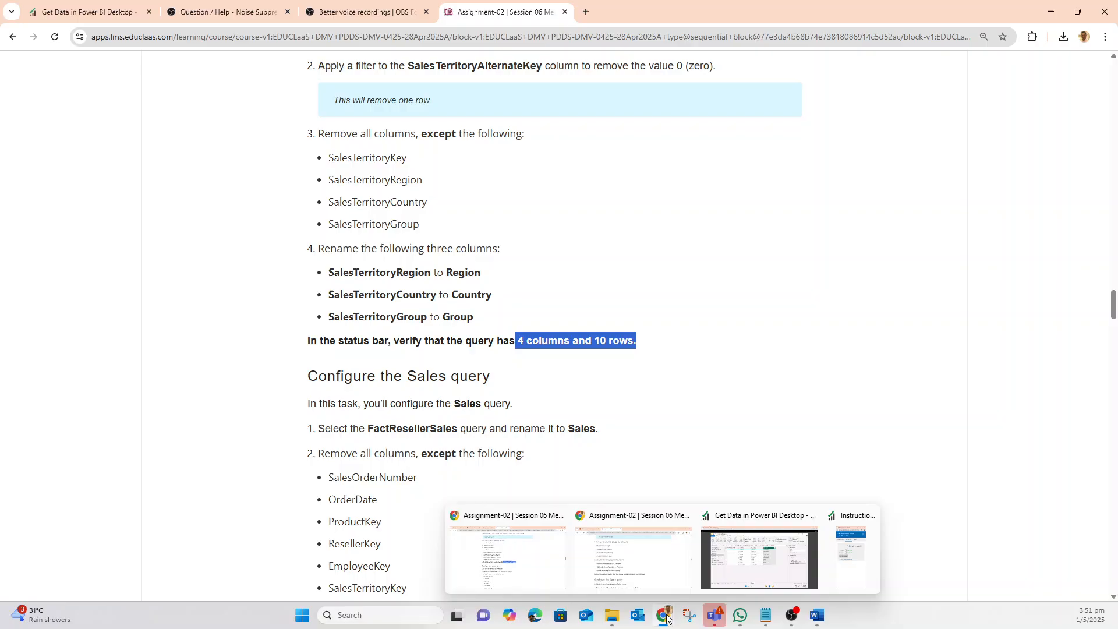
pyautogui.click(734, 564)
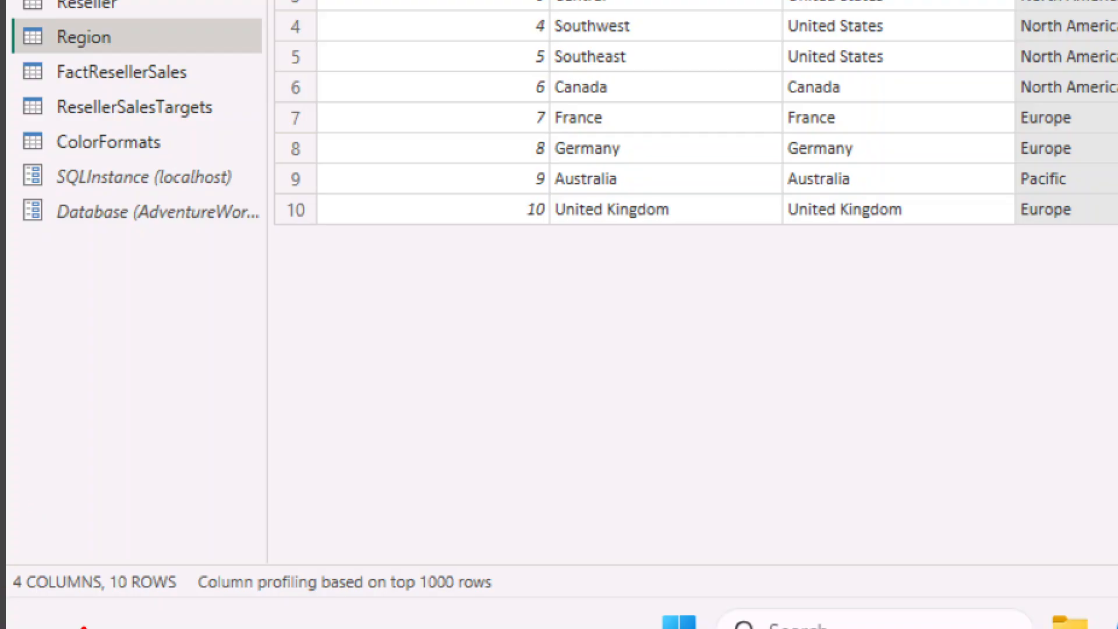
pyautogui.moveTo(80, 510)
pyautogui.mouseDown()
pyautogui.moveTo(5, 541)
pyautogui.moveTo(34, 505)
pyautogui.mouseUp()
pyautogui.press('Escape')
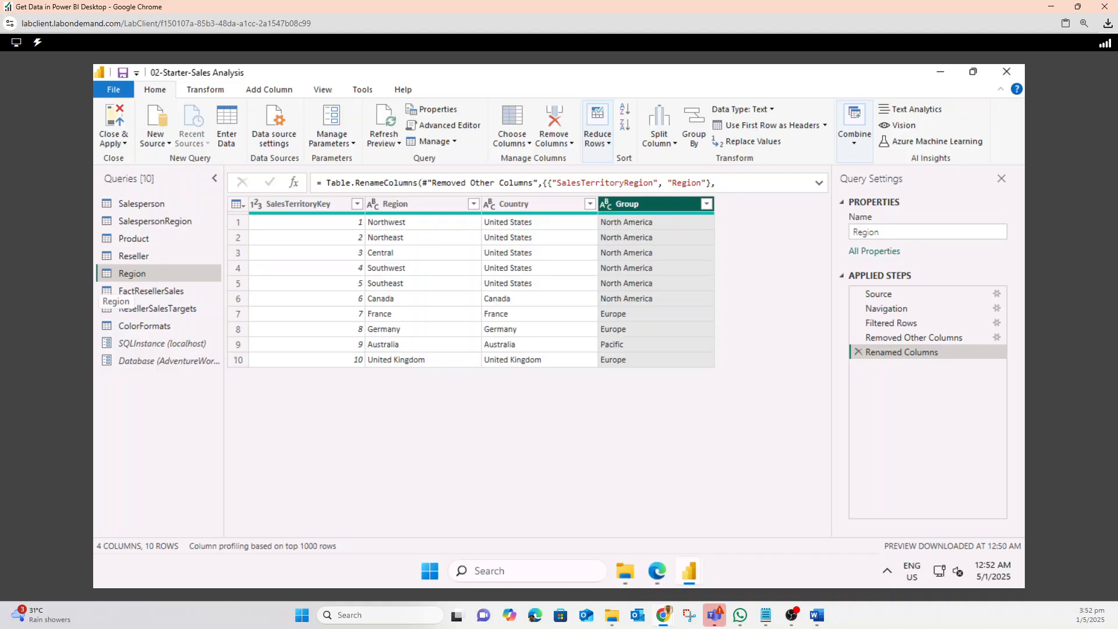
# Read the lab instructions for configuring the Sales query
pyautogui.moveTo(662, 619)
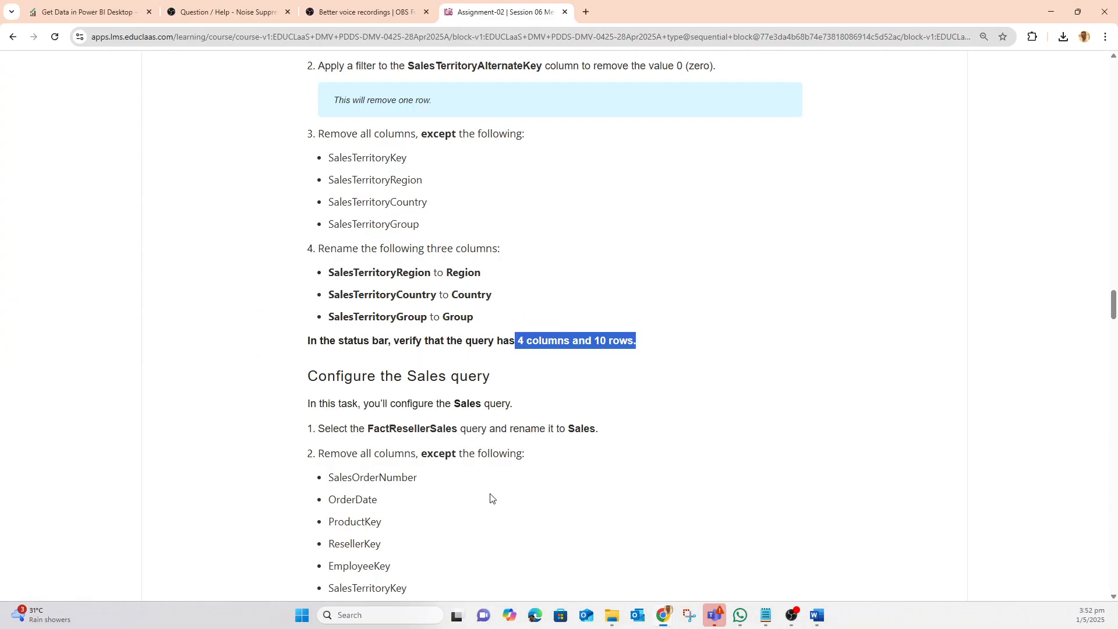
pyautogui.click(505, 553)
pyautogui.scroll(-4, 436, 419)
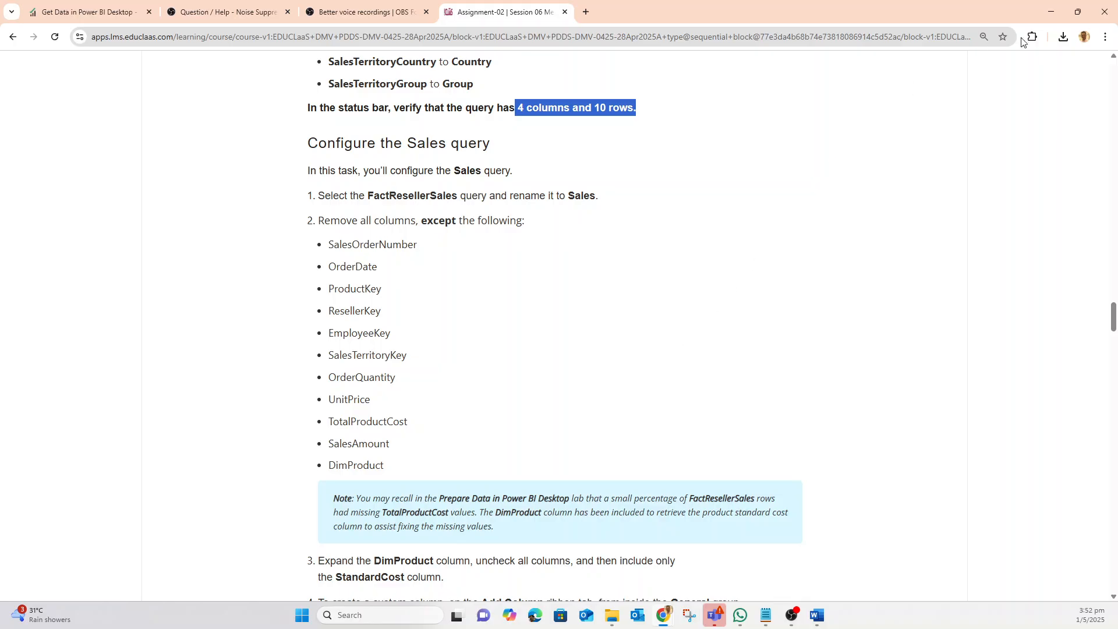
pyautogui.click(1050, 12)
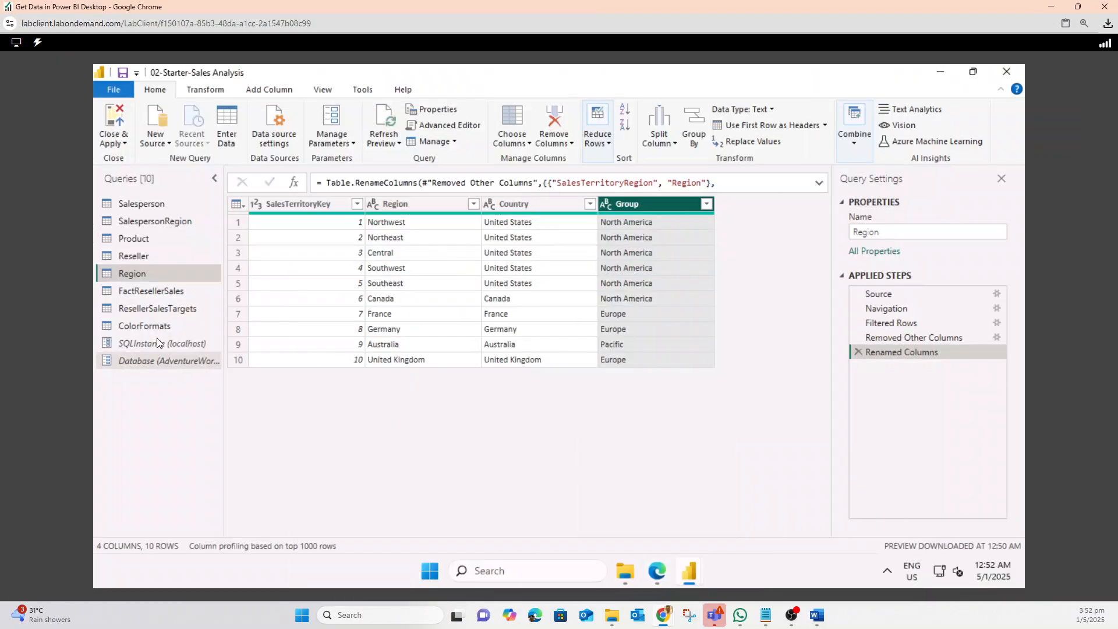
# Rename the FactResellerSales query to Sales
pyautogui.click(158, 294)
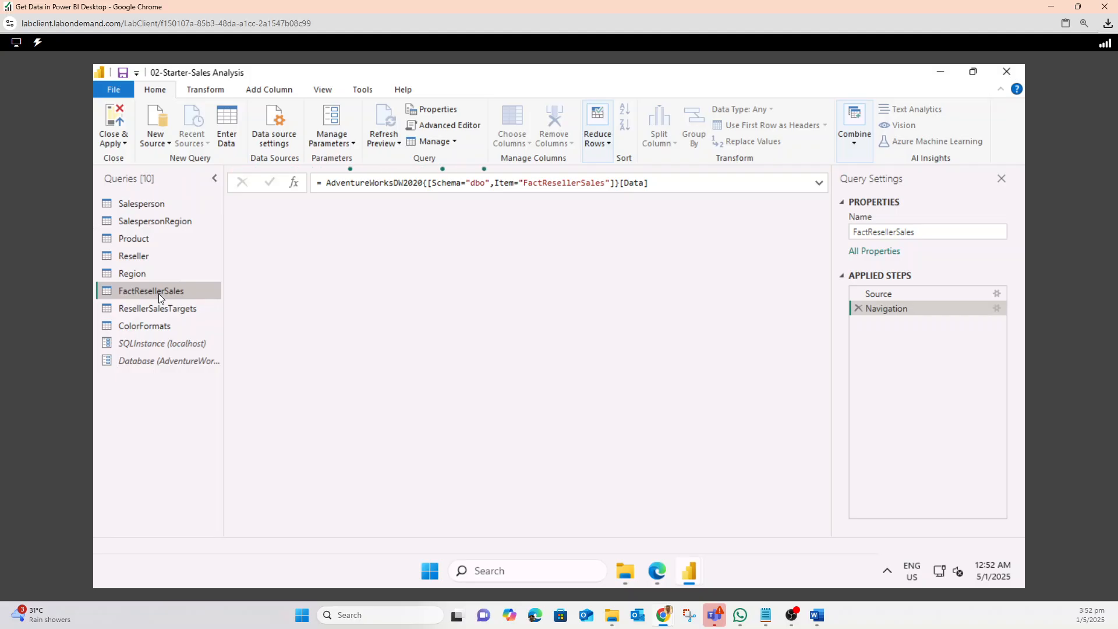
pyautogui.rightClick(158, 294)
pyautogui.click(202, 333)
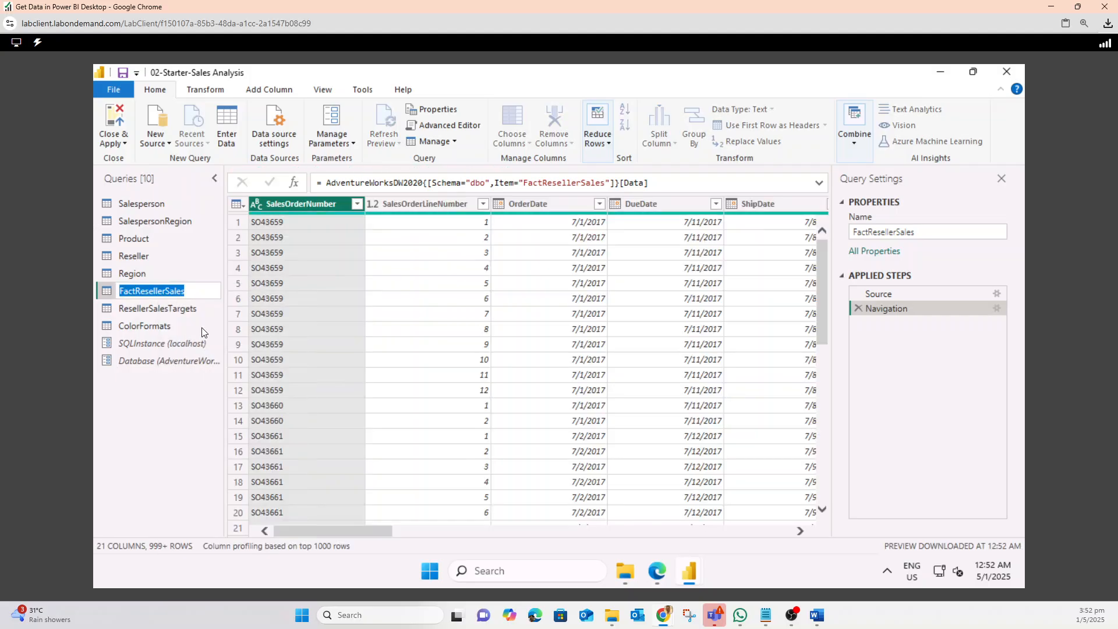
pyautogui.click(166, 290)
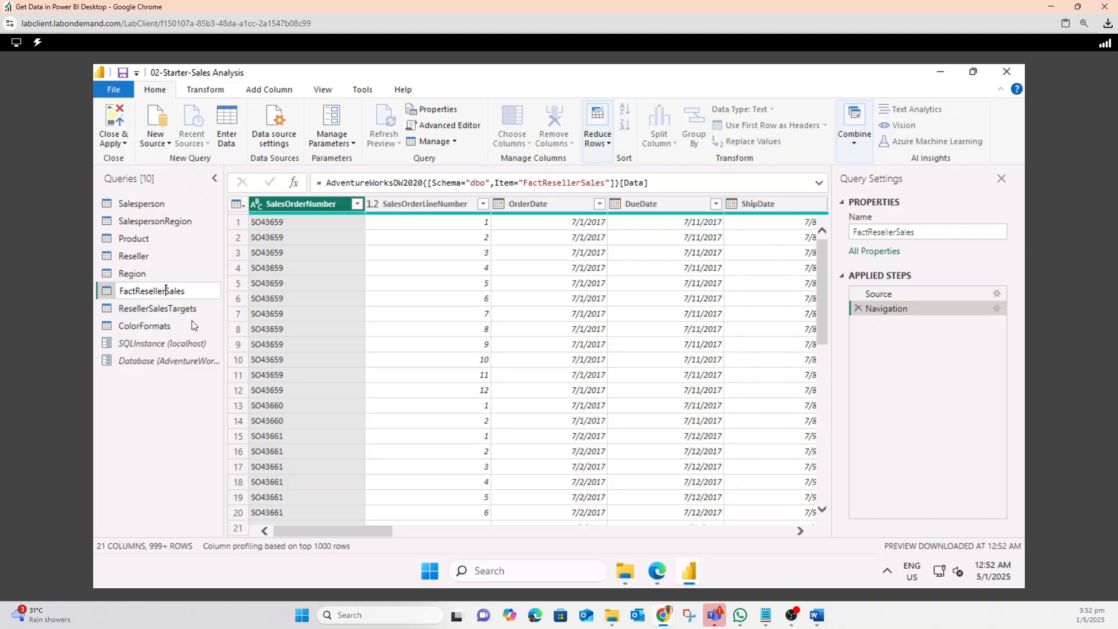
pyautogui.press('BackSpace')
pyautogui.press('BackSpace')
pyautogui.press('BackSpace')
pyautogui.press('BackSpace')
pyautogui.press('BackSpace')
pyautogui.press('BackSpace')
pyautogui.press('BackSpace')
pyautogui.press('BackSpace')
pyautogui.press('BackSpace')
pyautogui.press('BackSpace')
pyautogui.press('BackSpace')
pyautogui.press('BackSpace')
pyautogui.press('Return')
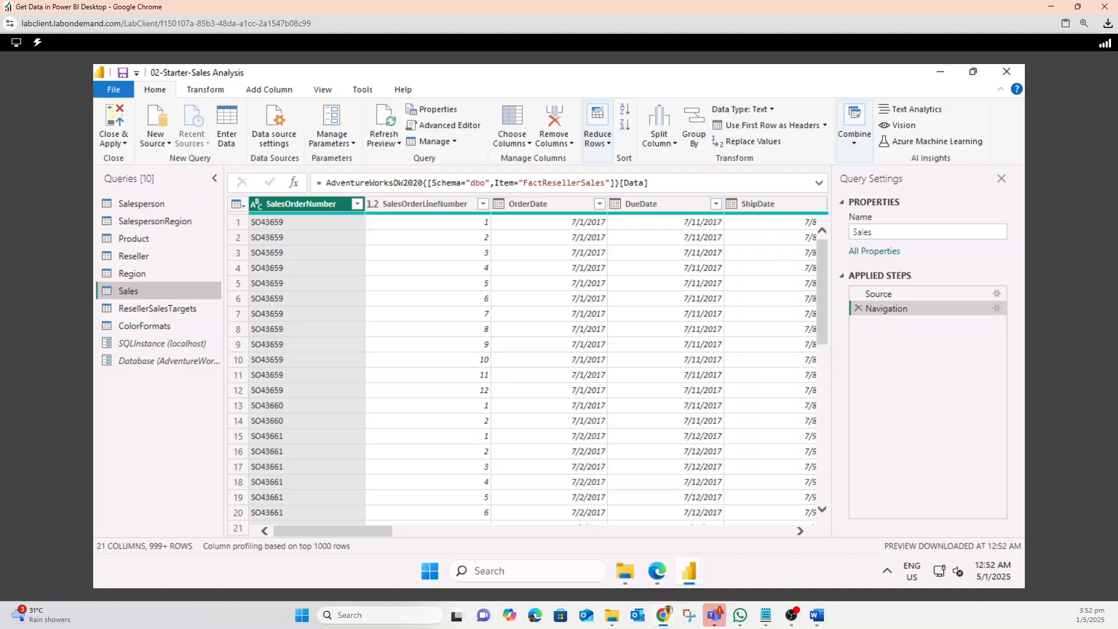
# Keep only SalesOrderNumber, OrderDate, ProductKey, ResellerKey, EmployeeKey, SalesTerritoryKey, OrderQuantity, UnitPrice, TotalProductCost, SalesAmount and DimProduct in the Sales query
pyautogui.click(531, 146)
pyautogui.click(536, 158)
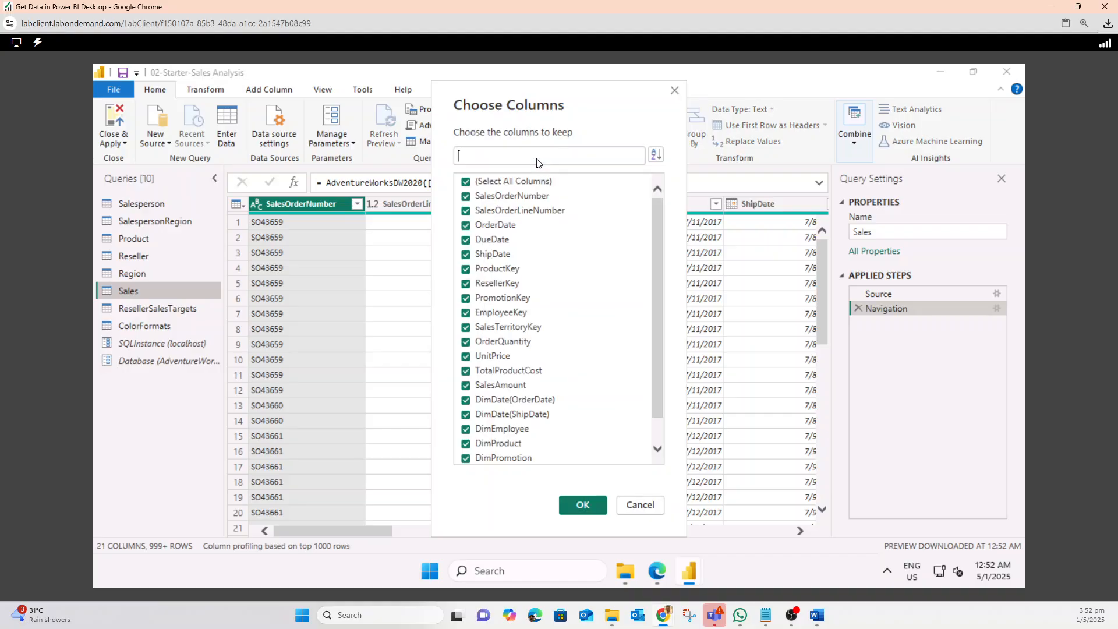
pyautogui.click(466, 181)
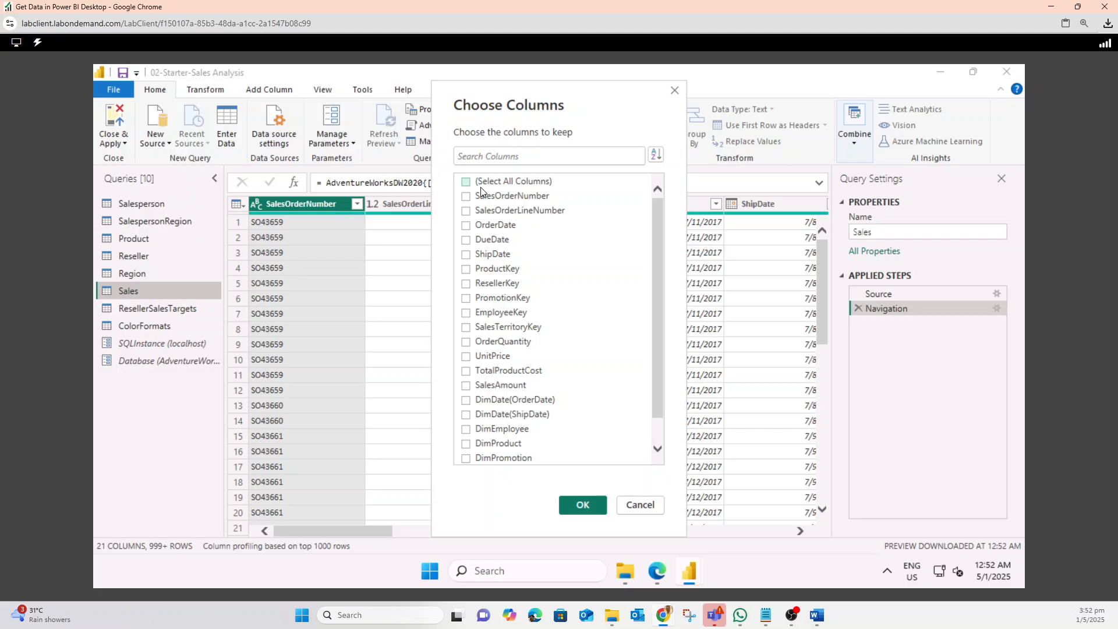
pyautogui.click(466, 225)
pyautogui.click(465, 270)
pyautogui.click(467, 284)
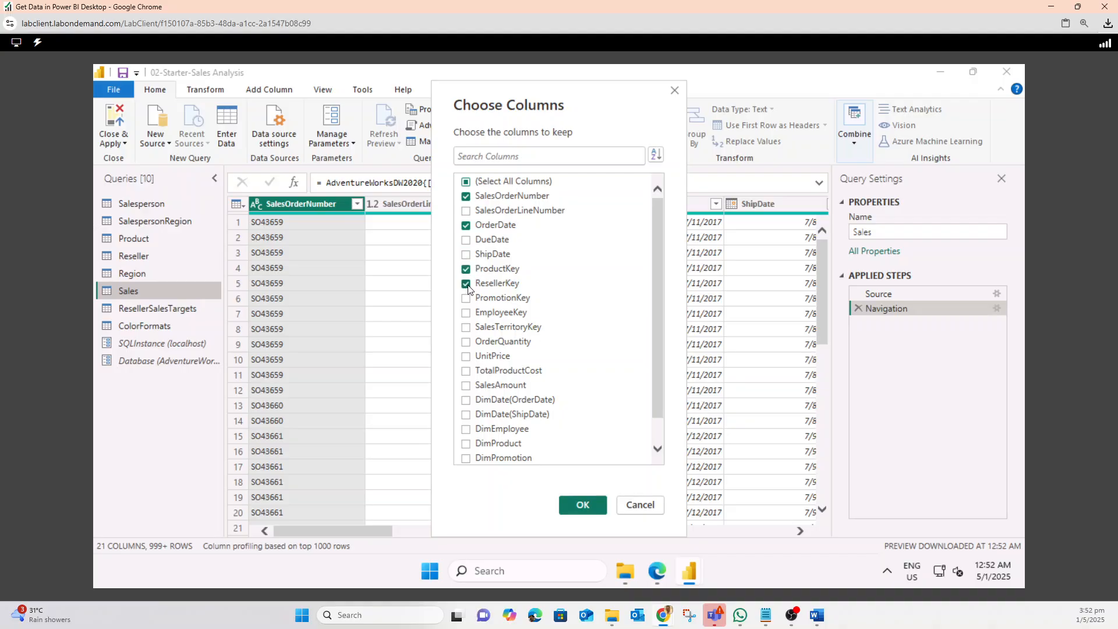
pyautogui.click(467, 314)
pyautogui.click(466, 329)
pyautogui.click(466, 342)
pyautogui.click(466, 356)
pyautogui.click(465, 371)
pyautogui.click(466, 385)
pyautogui.click(466, 445)
pyautogui.click(583, 504)
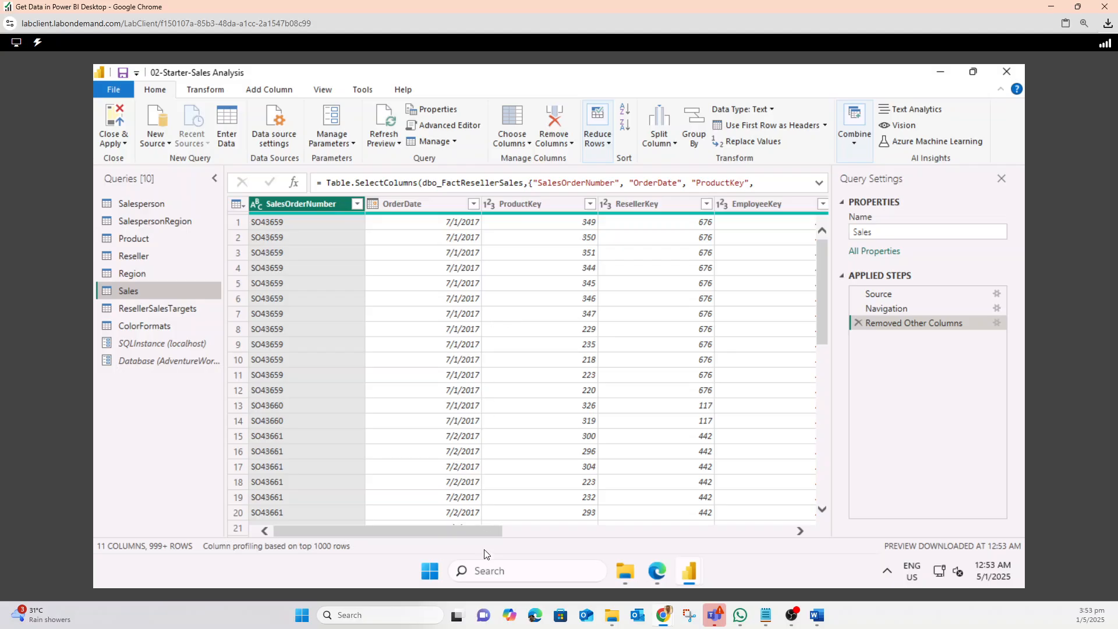
pyautogui.moveTo(474, 529); pyautogui.dragTo(775, 507)
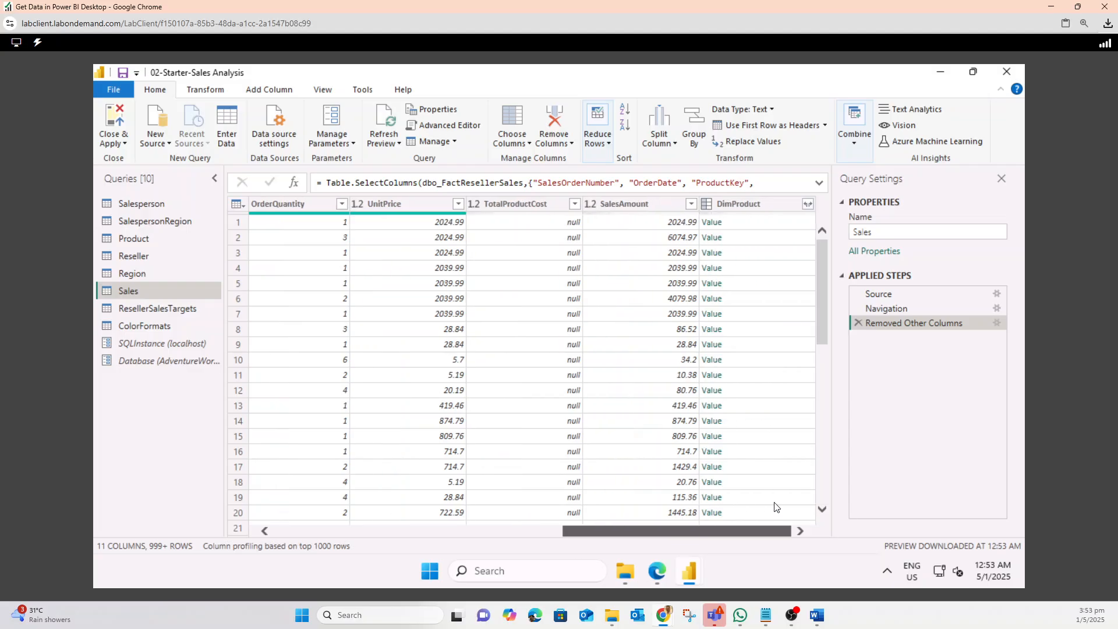
# Expand the DimProduct column in the Sales query to include only the StandardCost column
pyautogui.click(807, 207)
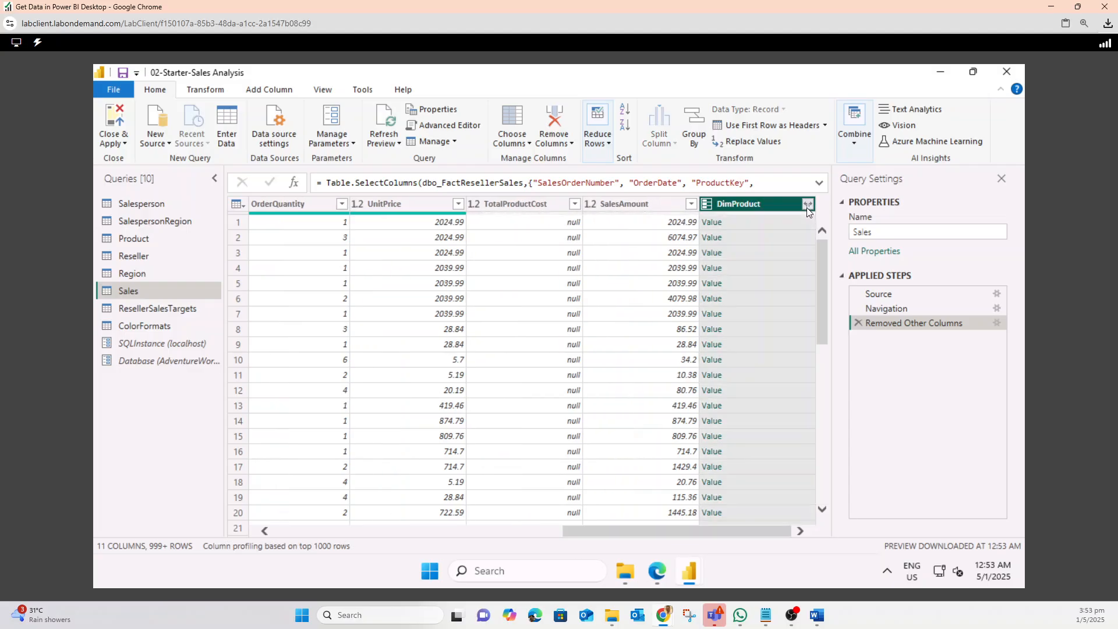
pyautogui.click(807, 208)
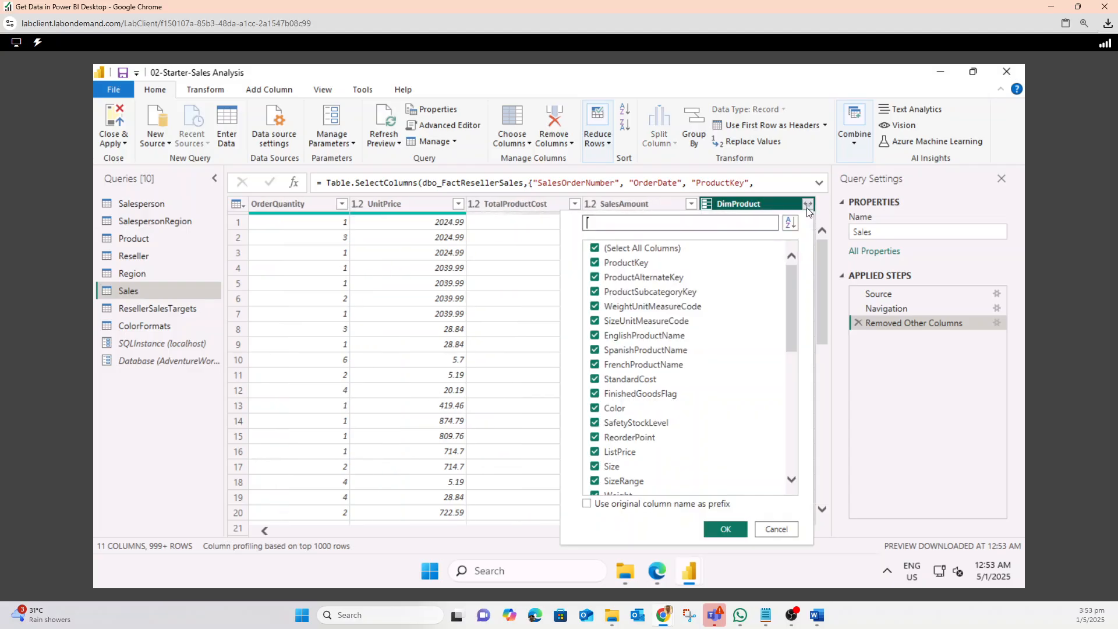
pyautogui.click(594, 249)
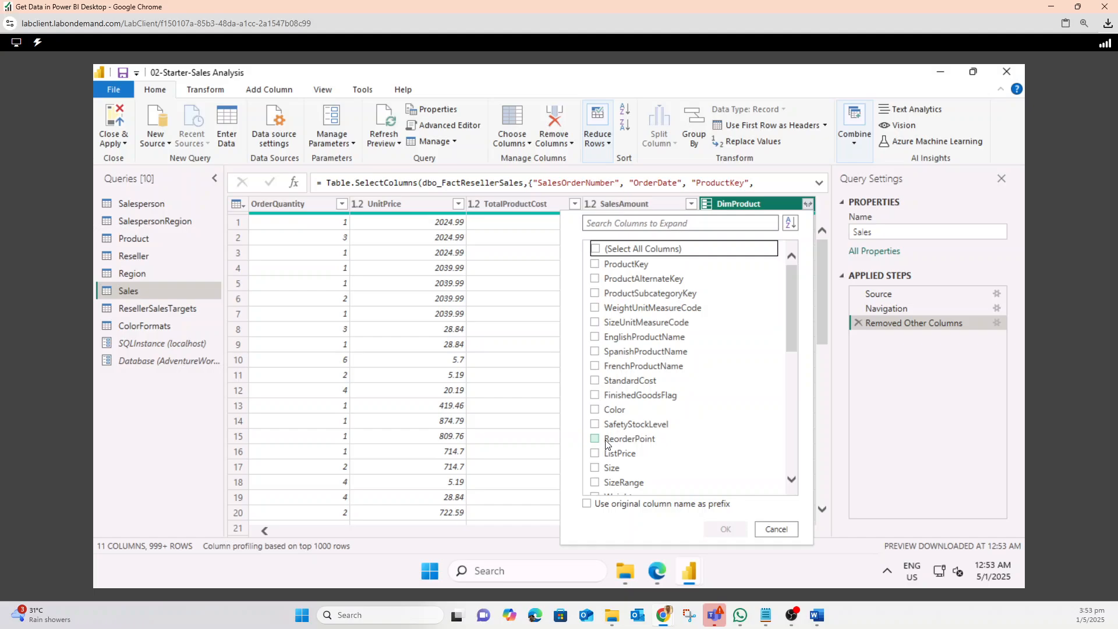
pyautogui.click(594, 380)
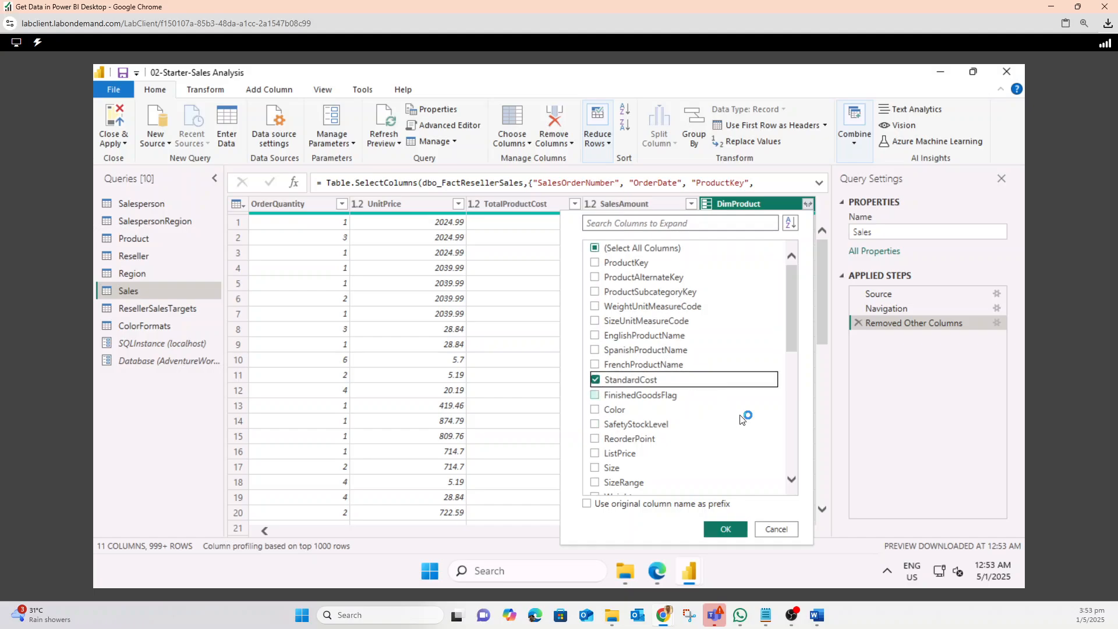
pyautogui.click(726, 528)
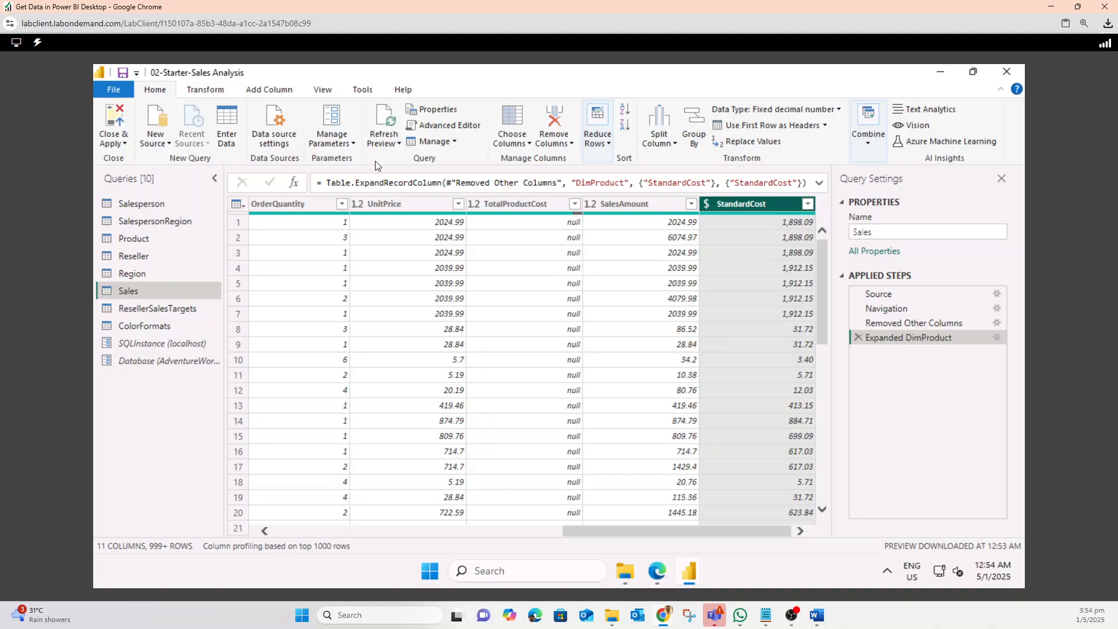
# Start adding a custom column and name it Cost
pyautogui.click(278, 90)
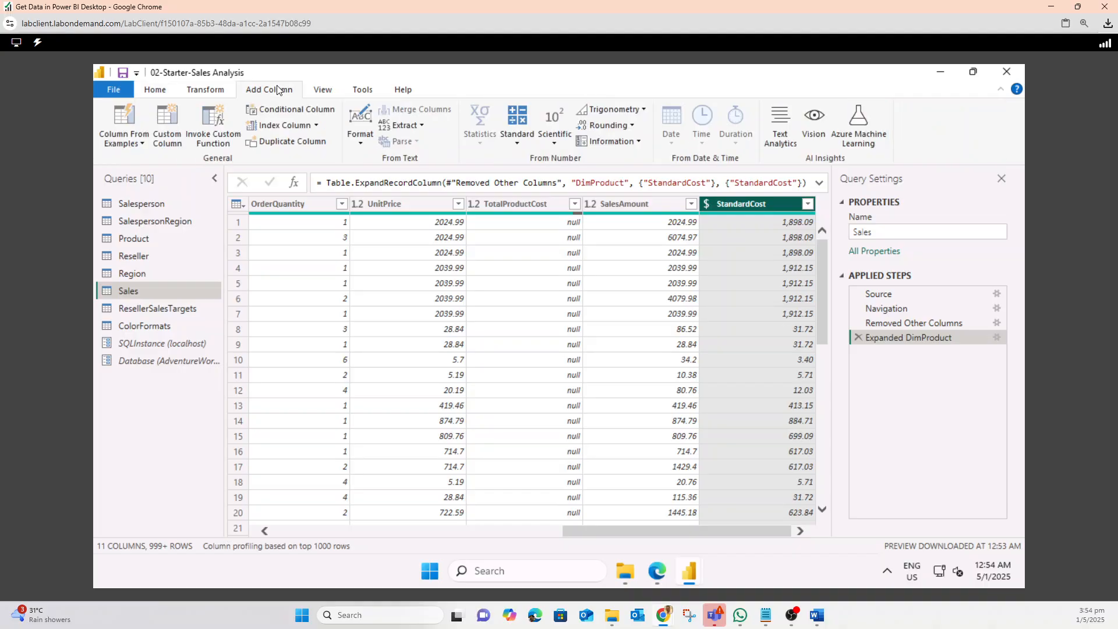
pyautogui.click(162, 132)
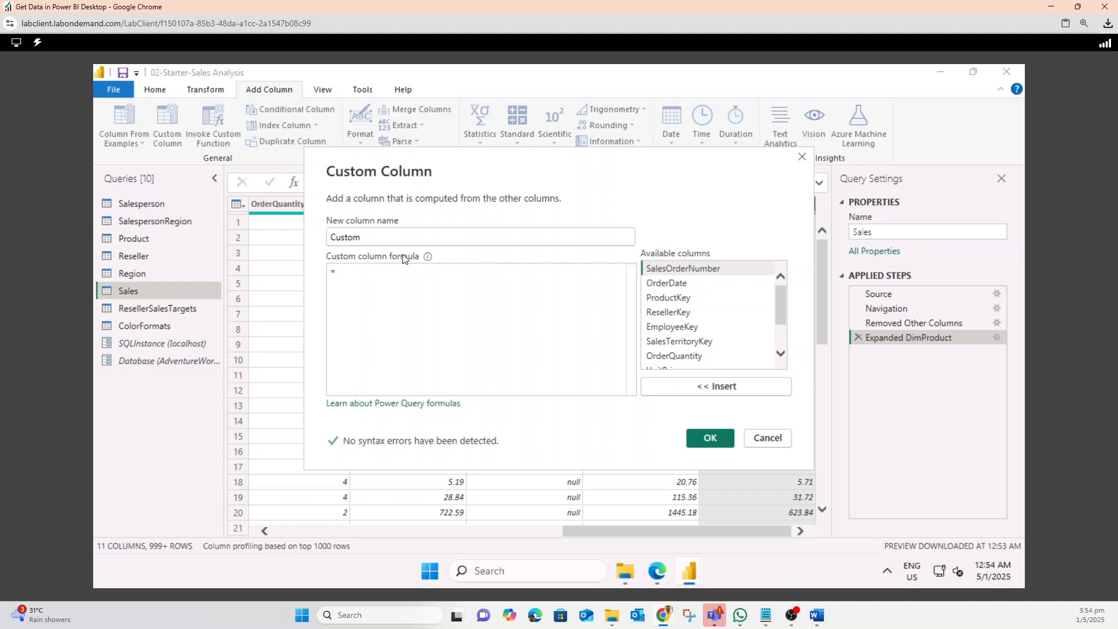
pyautogui.doubleClick(332, 236)
pyautogui.write('Cost')
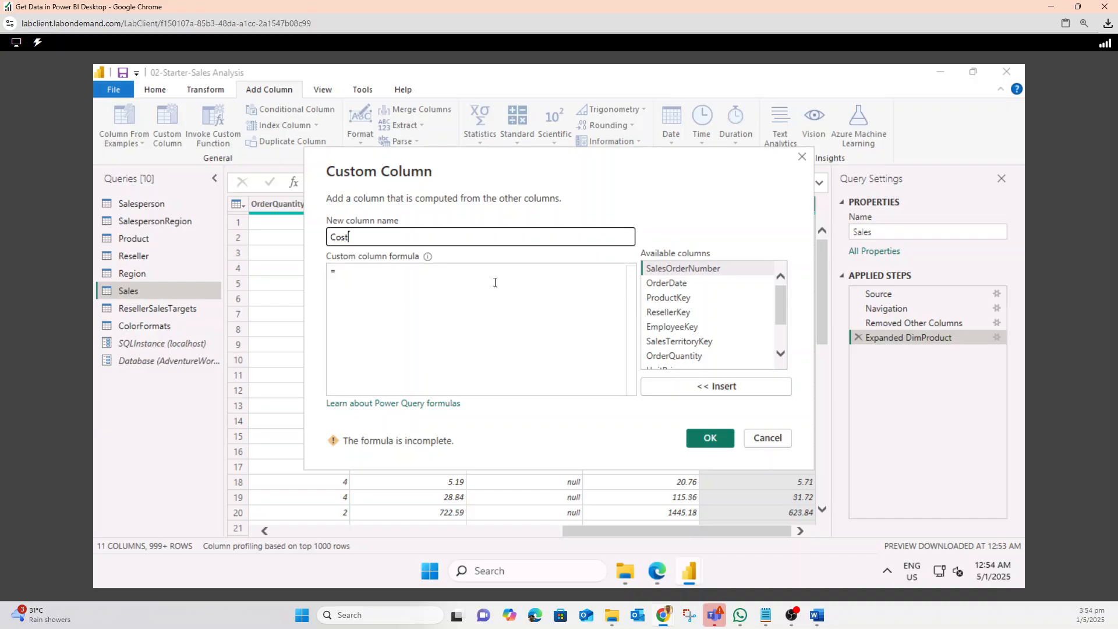
# Switch to File Explorer, open 02-Snippets.txt from Downloads and copy the Cost custom column expression
pyautogui.moveTo(630, 573)
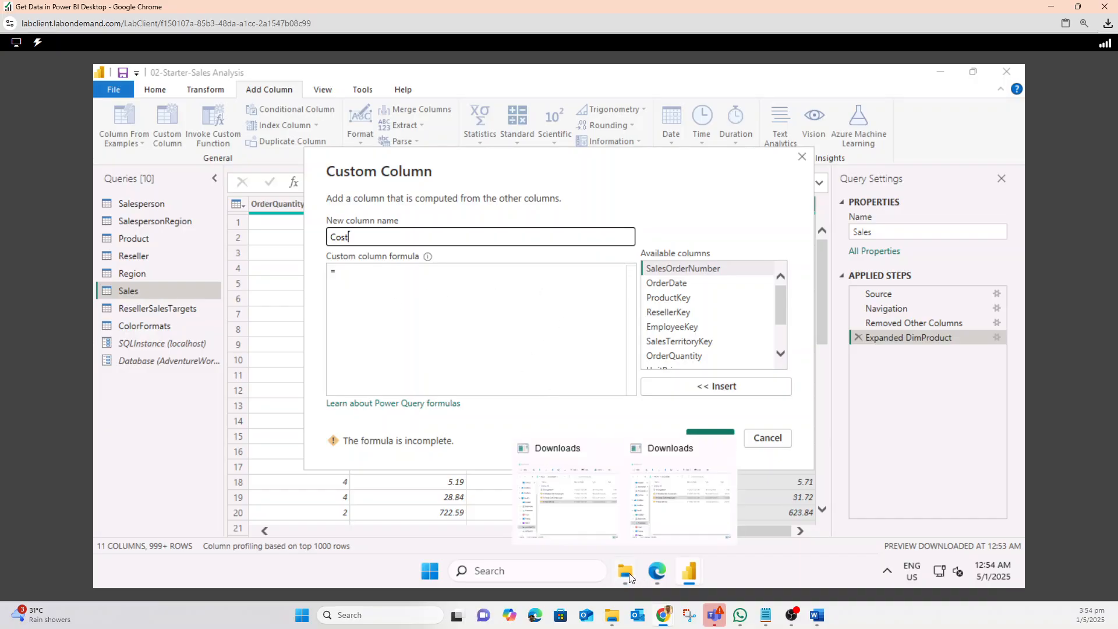
pyautogui.click(657, 498)
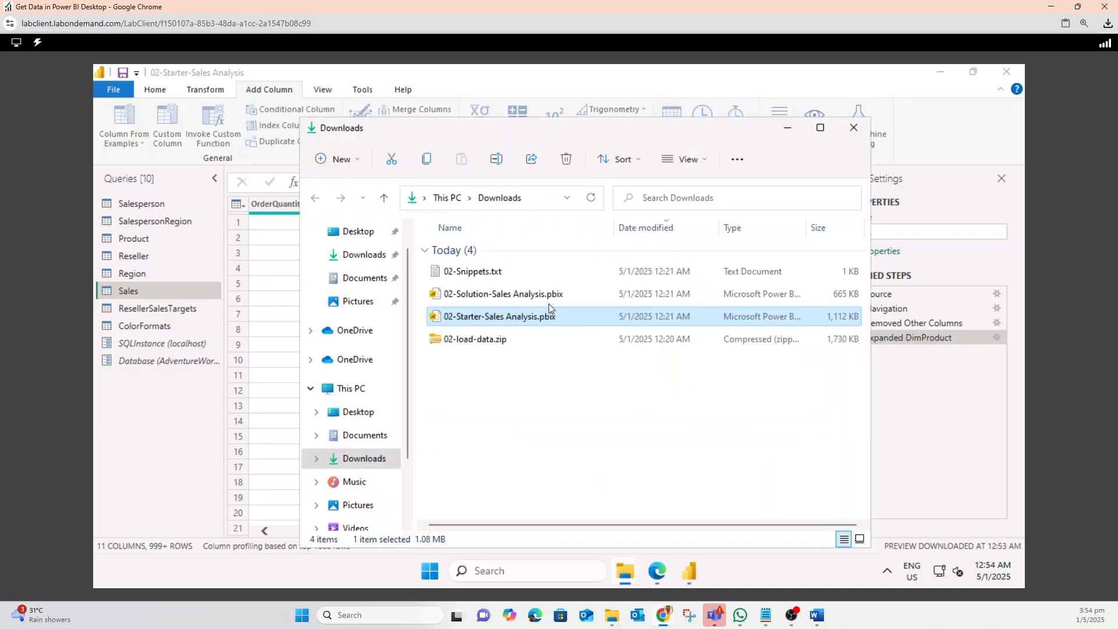
pyautogui.click(463, 273)
pyautogui.doubleClick(463, 274)
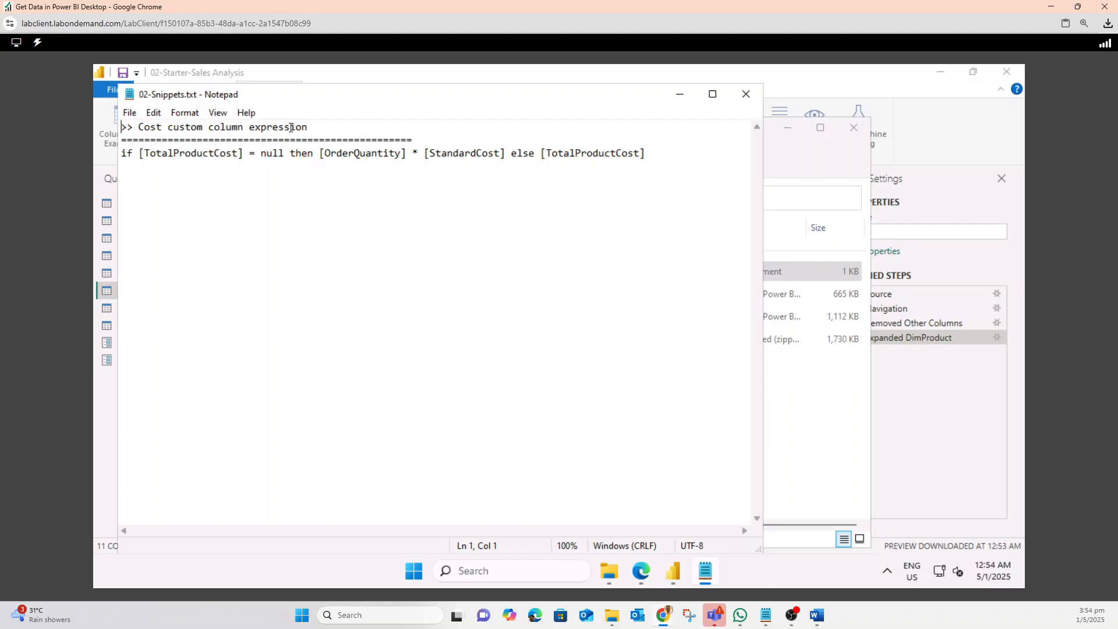
pyautogui.click(123, 155)
pyautogui.moveTo(123, 154); pyautogui.dragTo(639, 169)
pyautogui.hotkey('ctrl', 'c')
pyautogui.rightClick(623, 156)
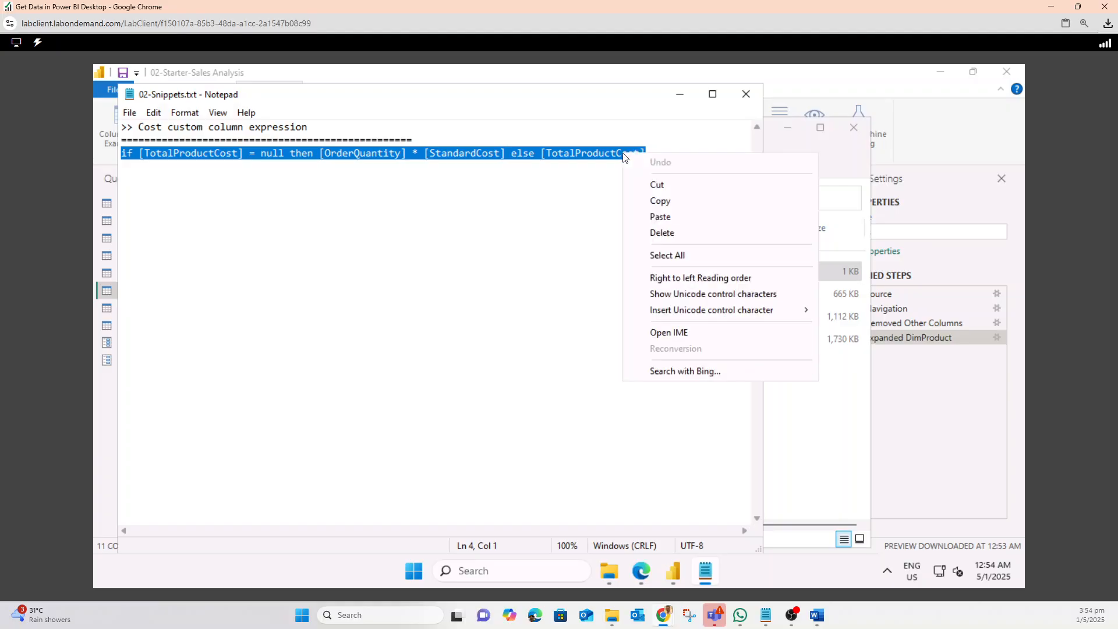
pyautogui.click(661, 201)
pyautogui.click(680, 96)
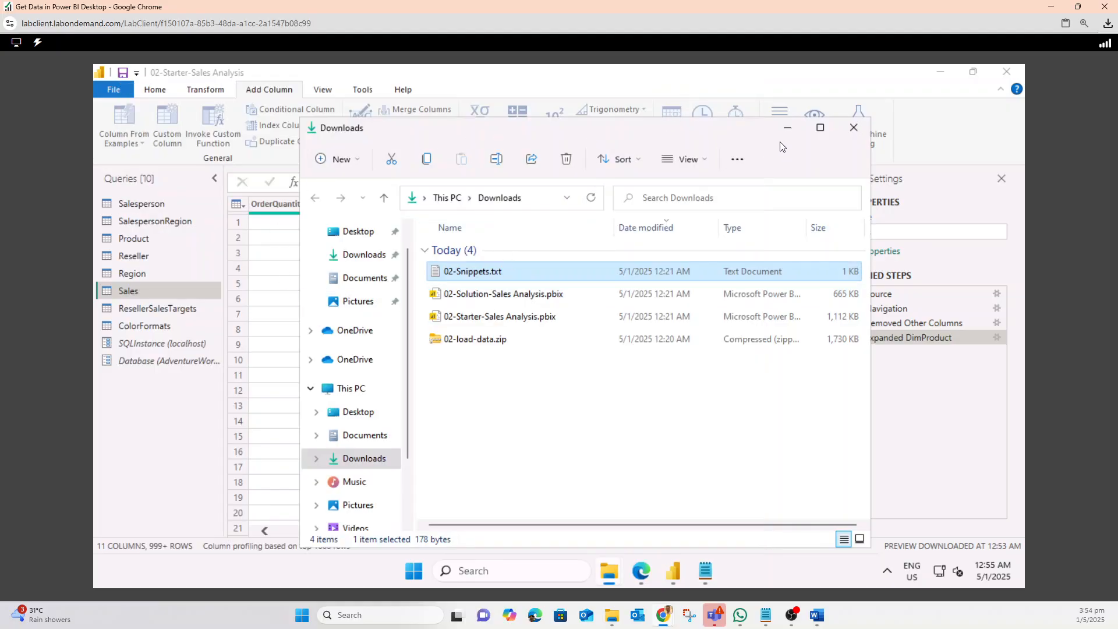
pyautogui.click(787, 128)
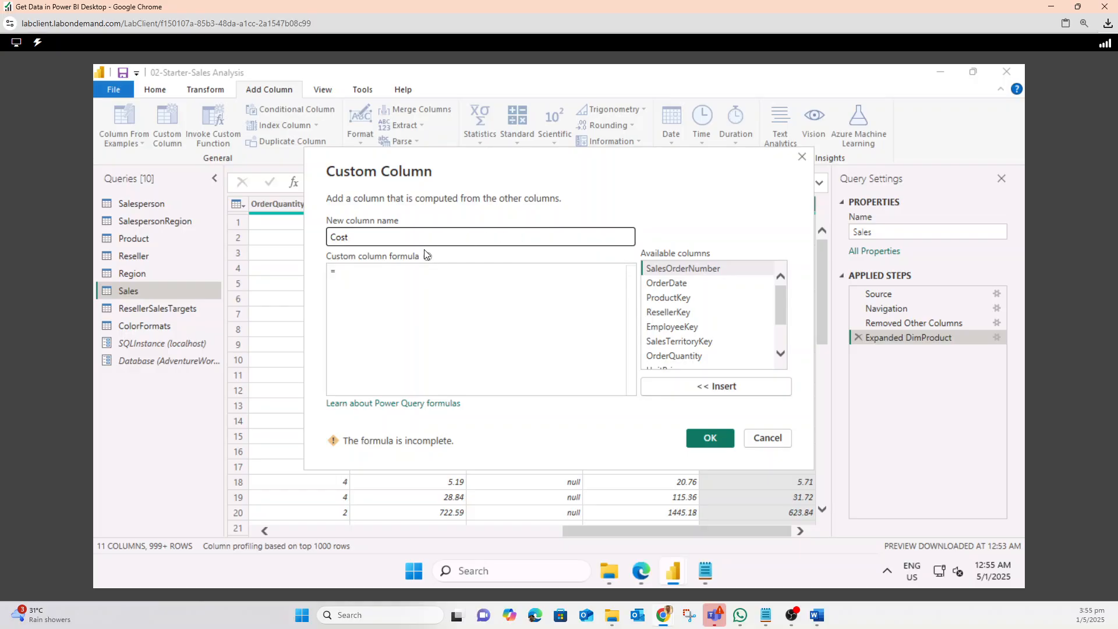
# Paste the copied expression as the Cost column formula and add the column
pyautogui.click(381, 281)
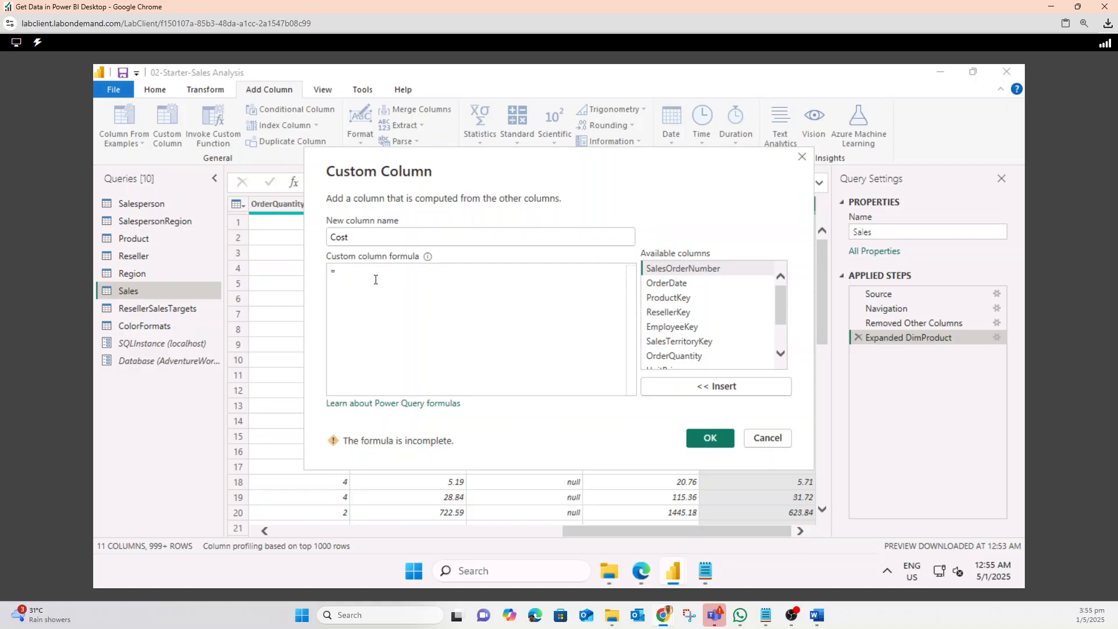
pyautogui.hotkey('ctrl', 'v')
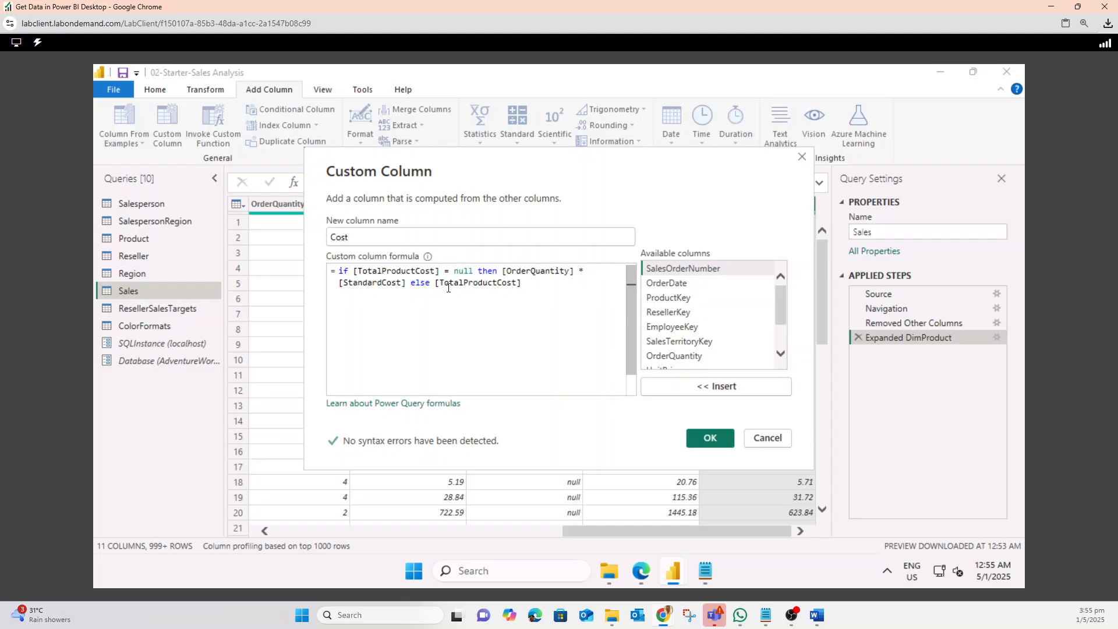
pyautogui.click(696, 436)
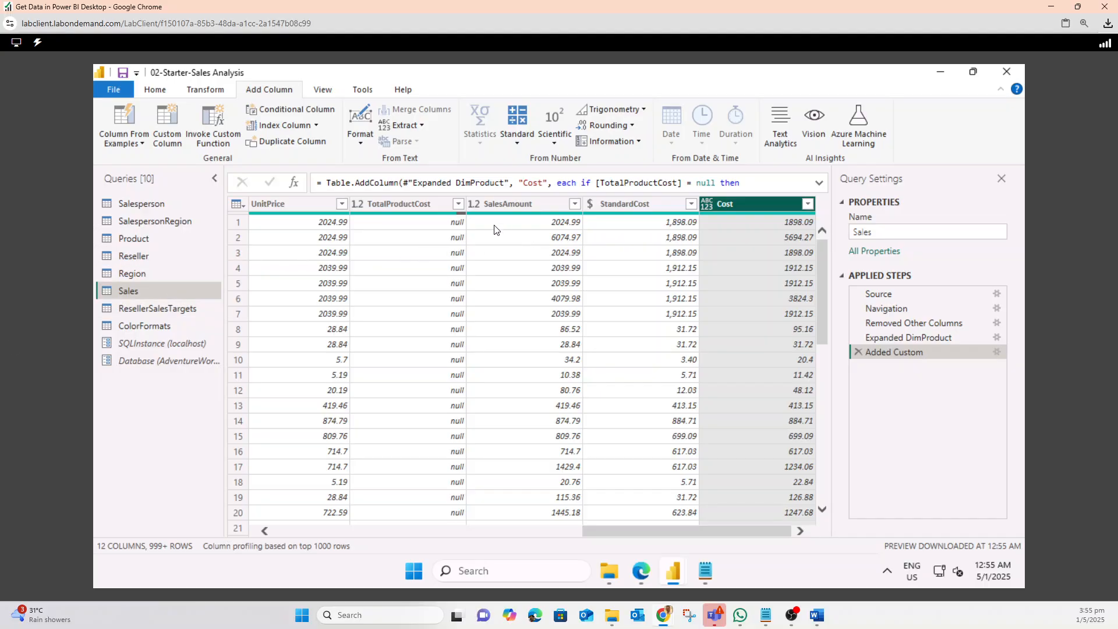
# Remove the TotalProductCost and StandardCost columns from the Sales query
pyautogui.click(431, 206)
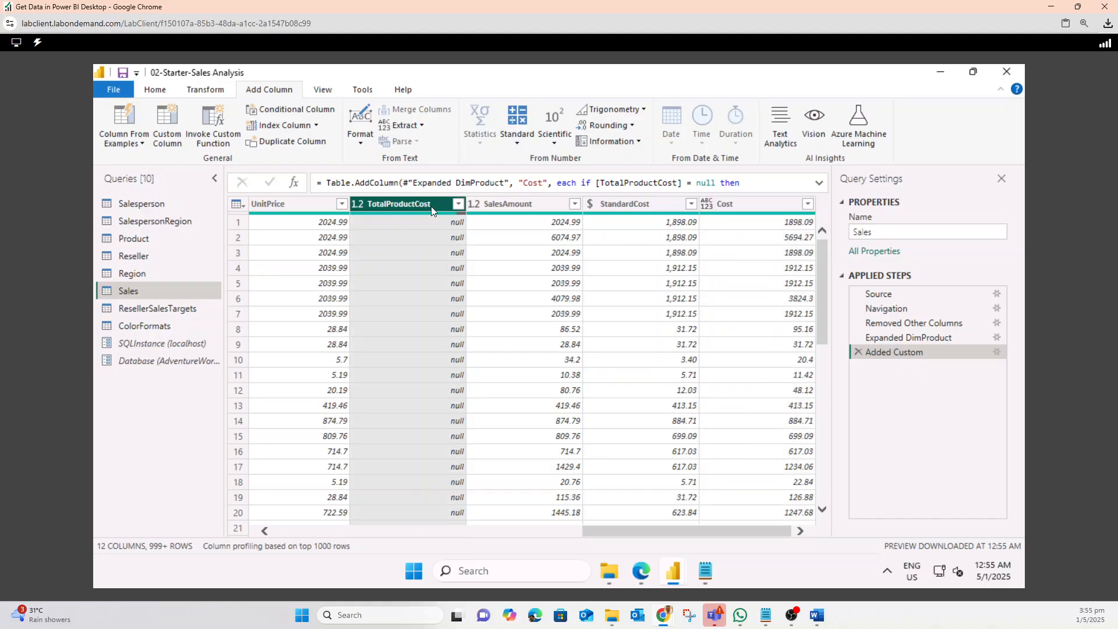
pyautogui.rightClick(431, 207)
pyautogui.click(471, 230)
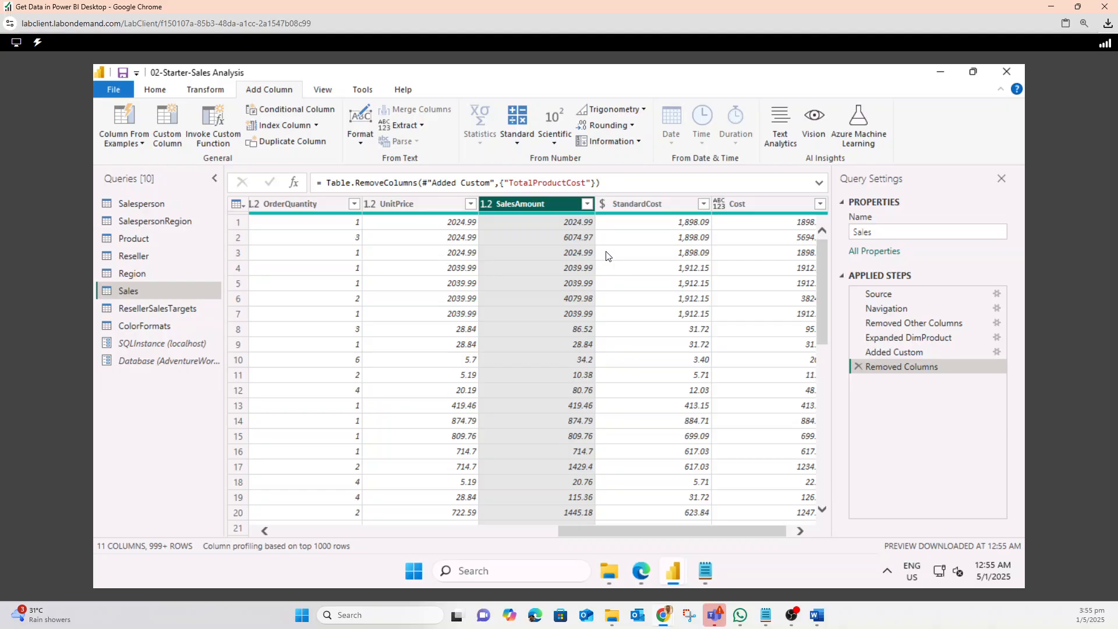
pyautogui.rightClick(666, 204)
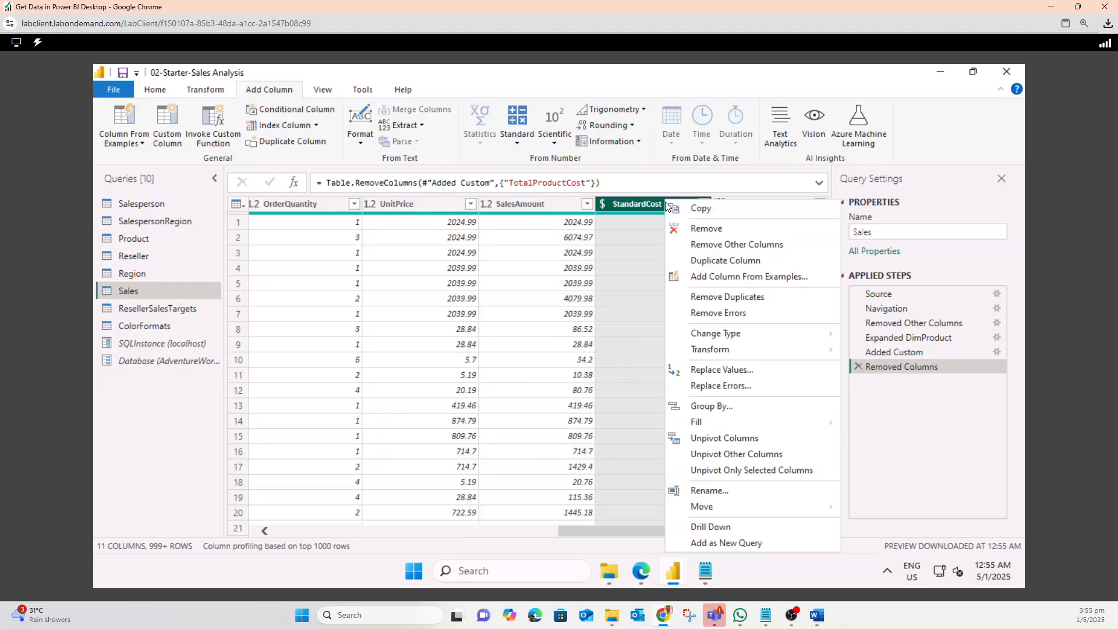
pyautogui.click(695, 230)
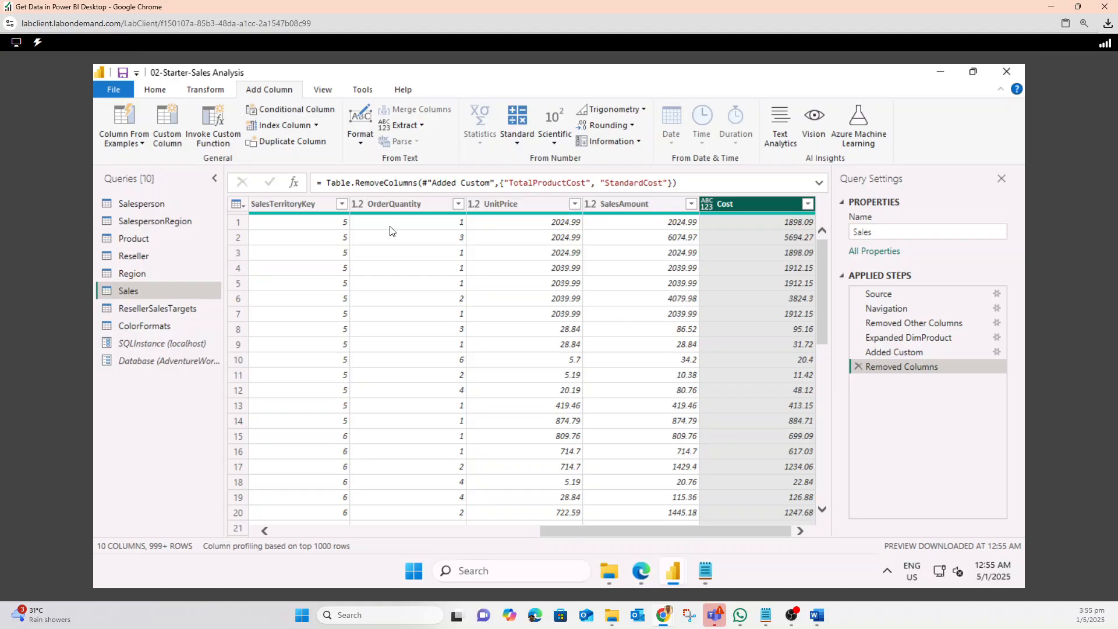
# Rename the OrderQuantity column to Quantity
pyautogui.click(409, 204)
pyautogui.rightClick(410, 204)
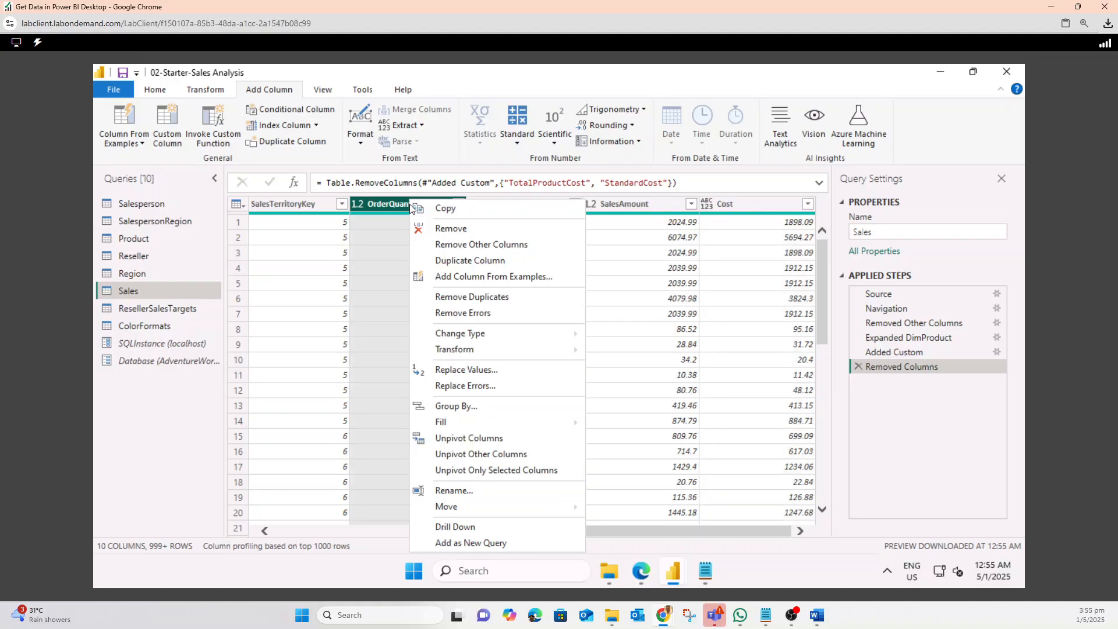
pyautogui.click(454, 490)
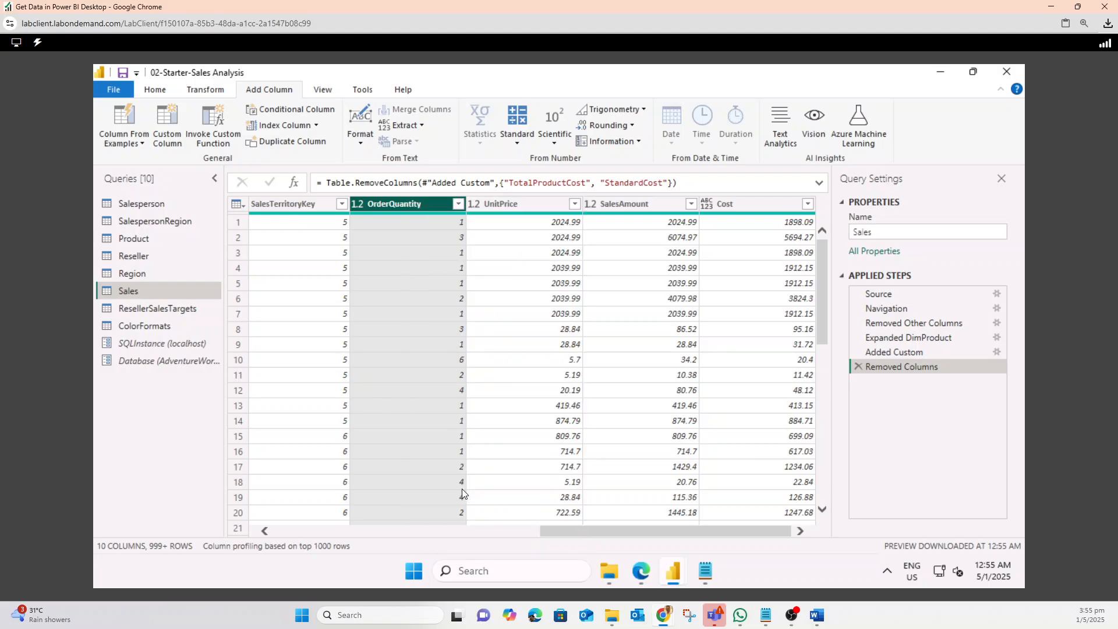
pyautogui.click(386, 204)
pyautogui.press('BackSpace')
pyautogui.press('BackSpace')
pyautogui.press('BackSpace')
pyautogui.press('BackSpace')
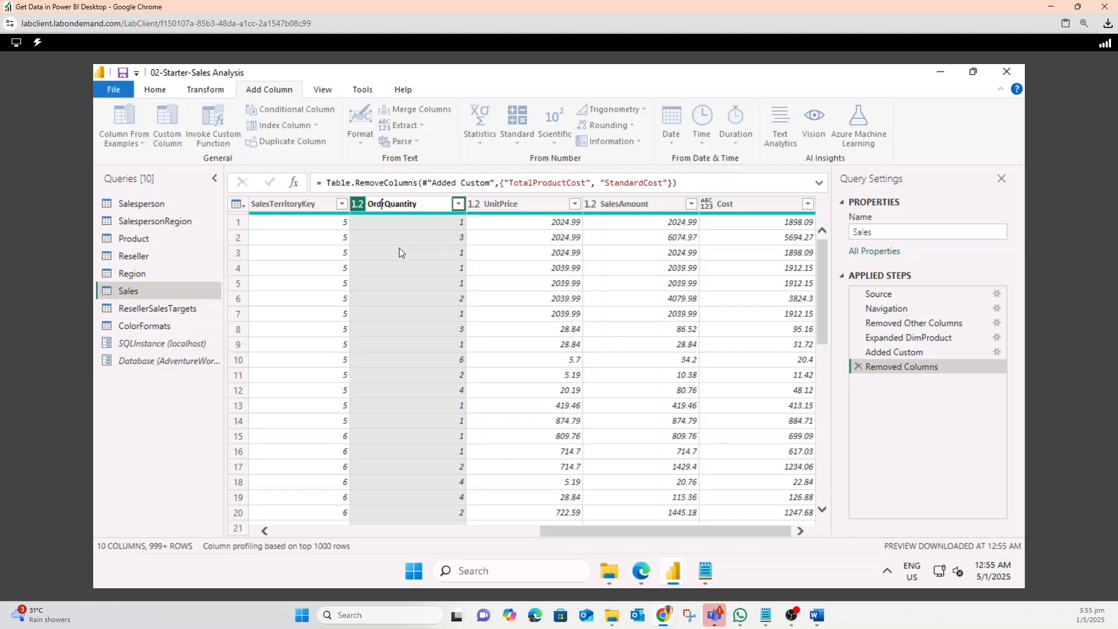
pyautogui.press('Delete')
pyautogui.press('Return')
# Rename the UnitPrice column to Unit Price
pyautogui.rightClick(514, 204)
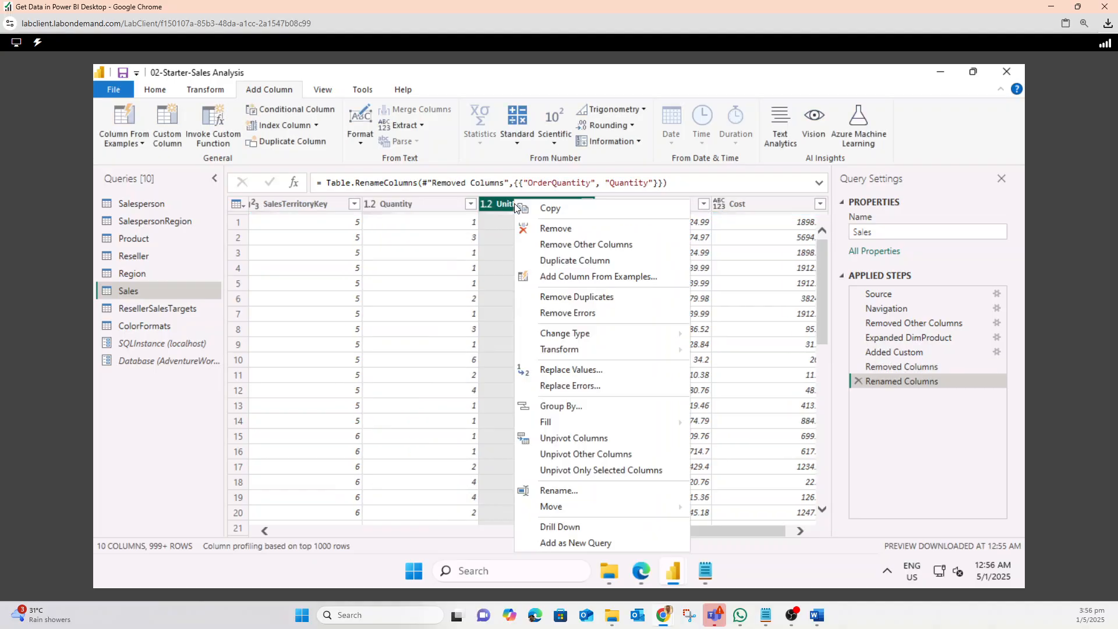
pyautogui.click(558, 491)
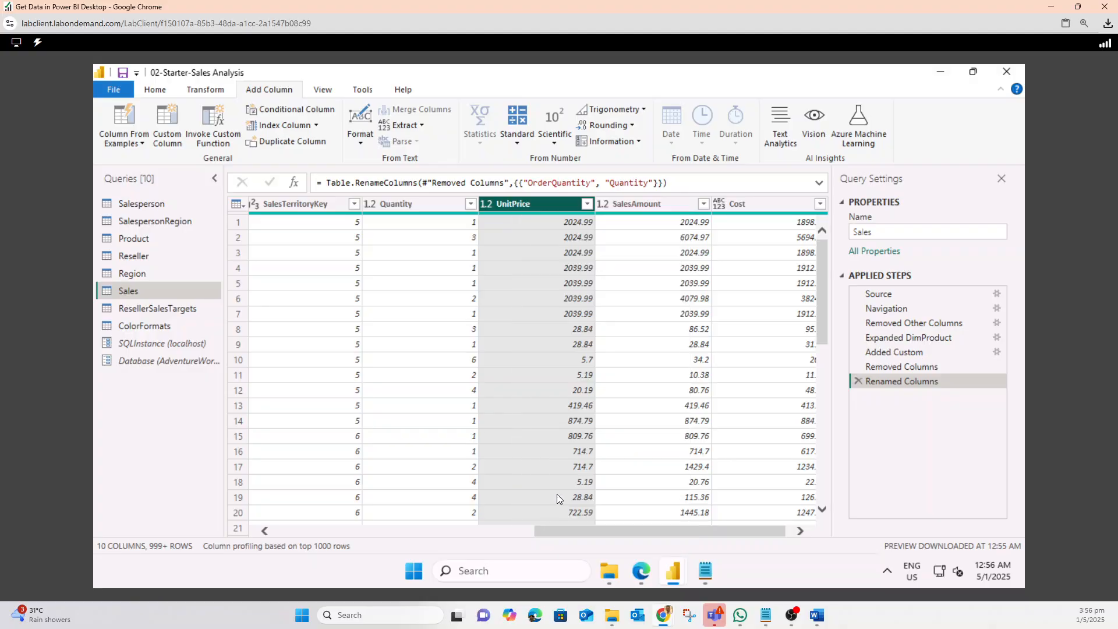
pyautogui.click(513, 205)
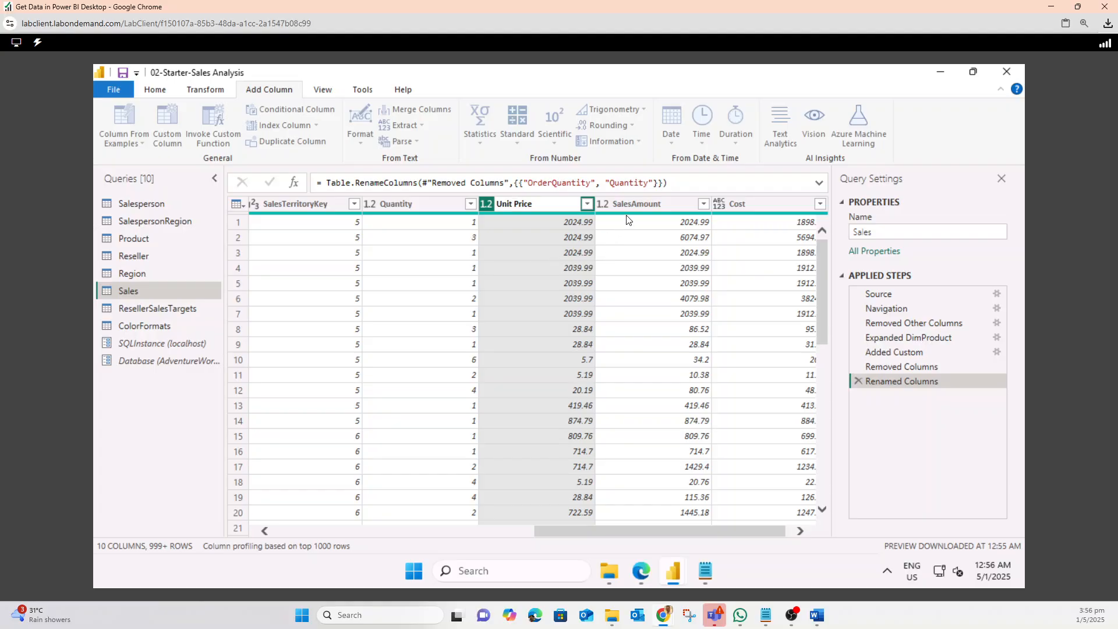
pyautogui.press('Return')
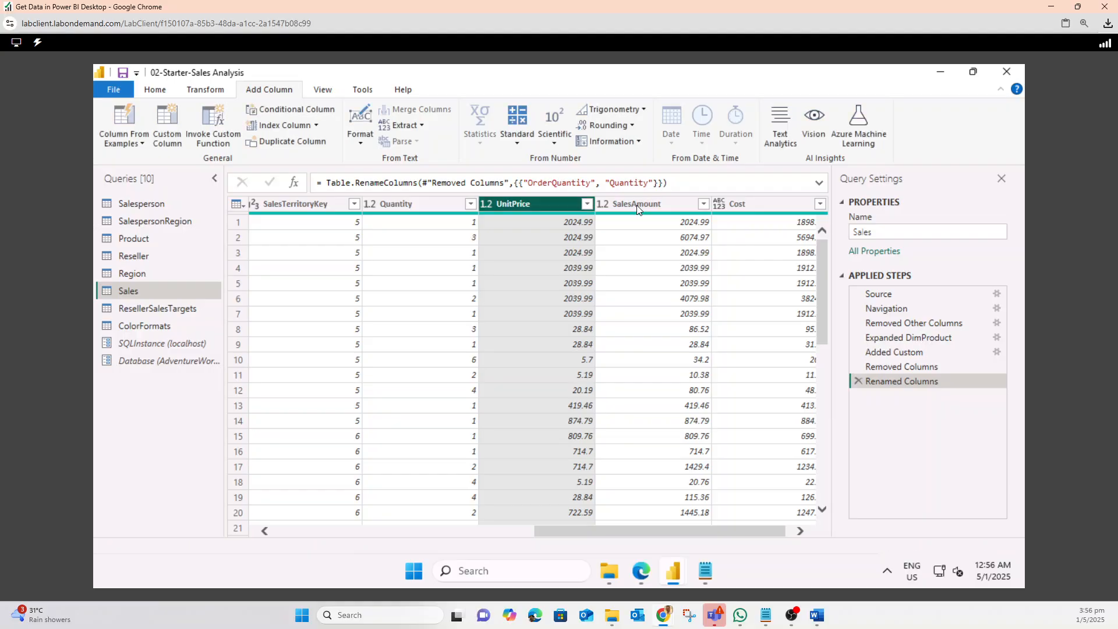
# Rename the SalesAmount column to Sales
pyautogui.rightClick(637, 207)
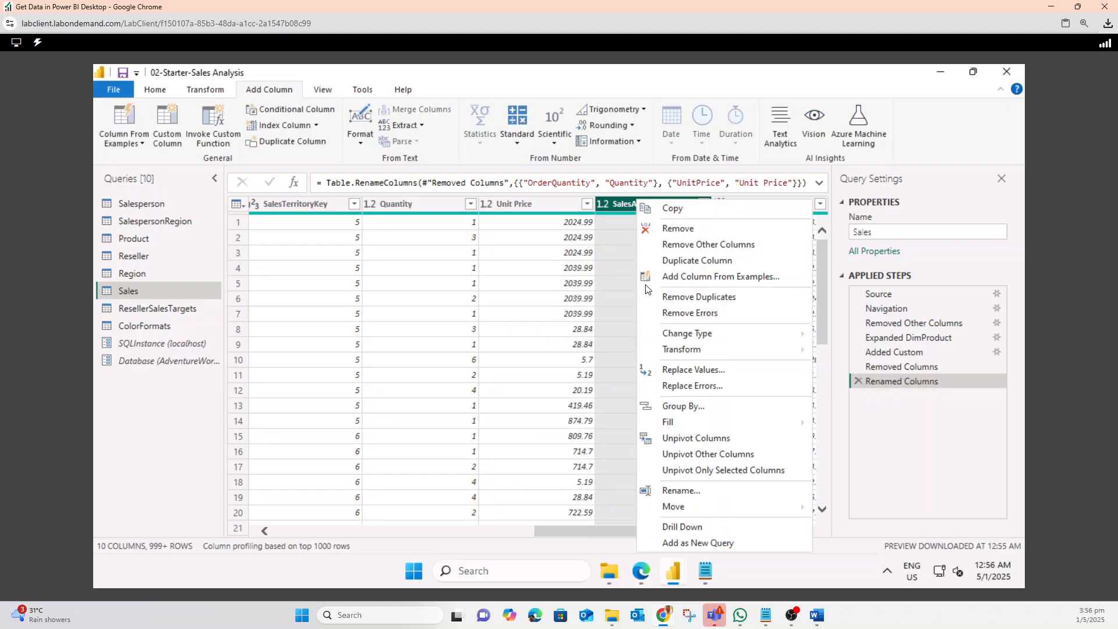
pyautogui.click(681, 490)
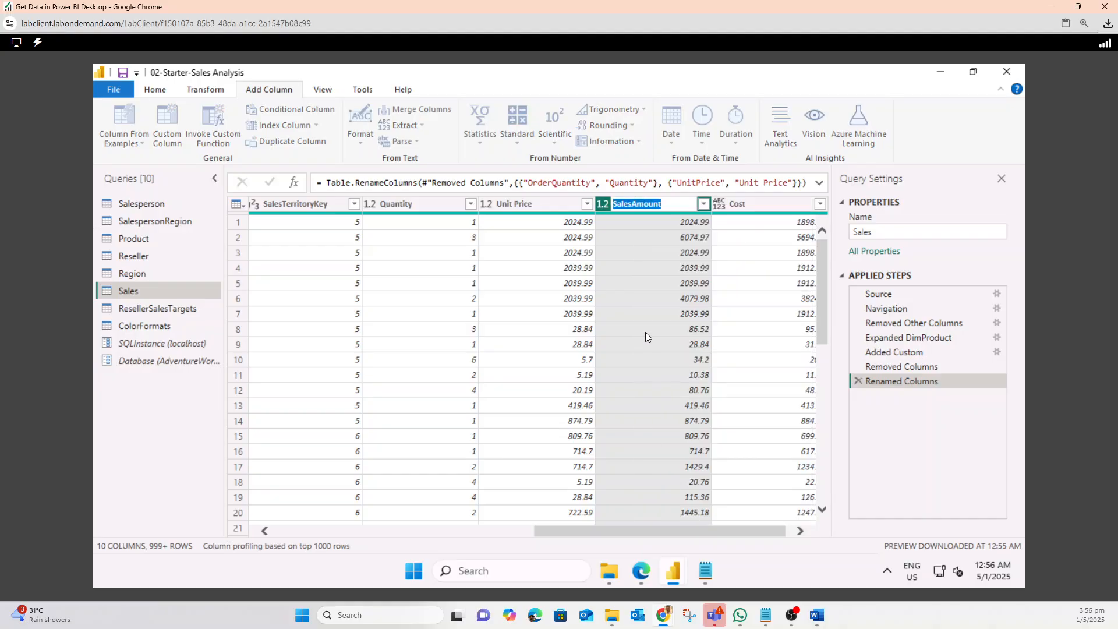
pyautogui.moveTo(632, 204); pyautogui.dragTo(684, 205)
pyautogui.press('BackSpace')
pyautogui.press('Return')
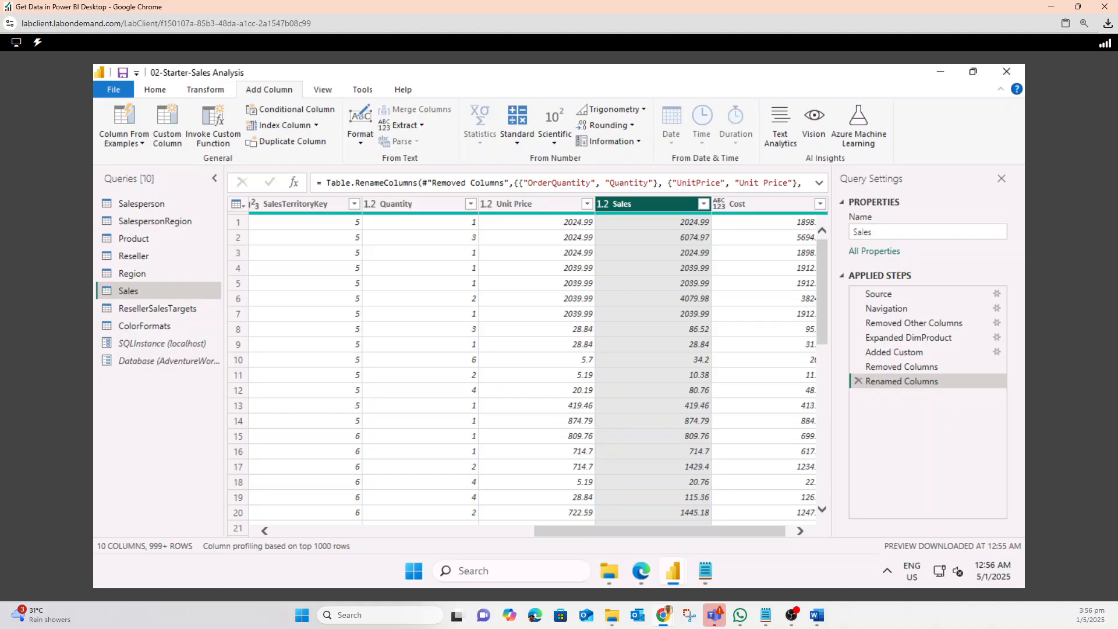
# Set the Quantity column type to Whole Number and the Unit Price column type to Fixed decimal number
pyautogui.click(411, 203)
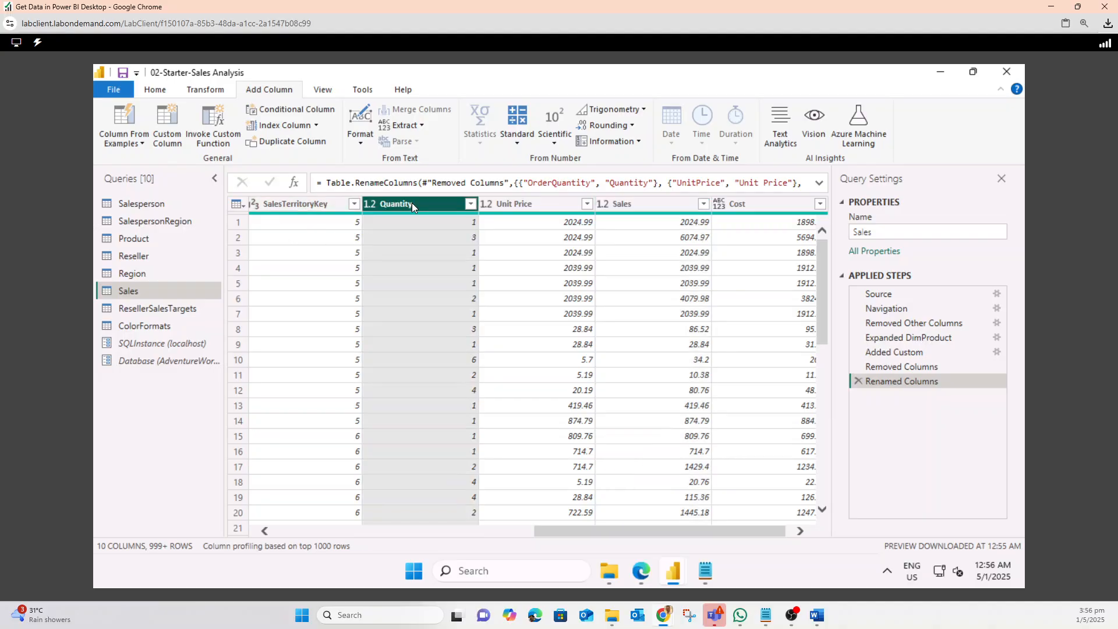
pyautogui.click(370, 205)
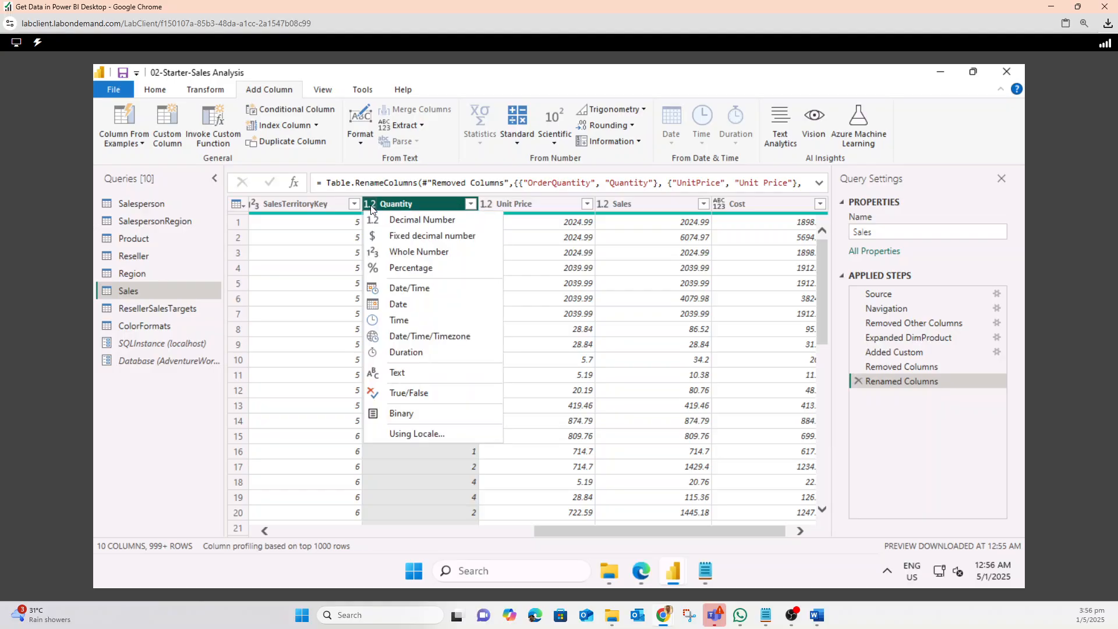
pyautogui.click(390, 254)
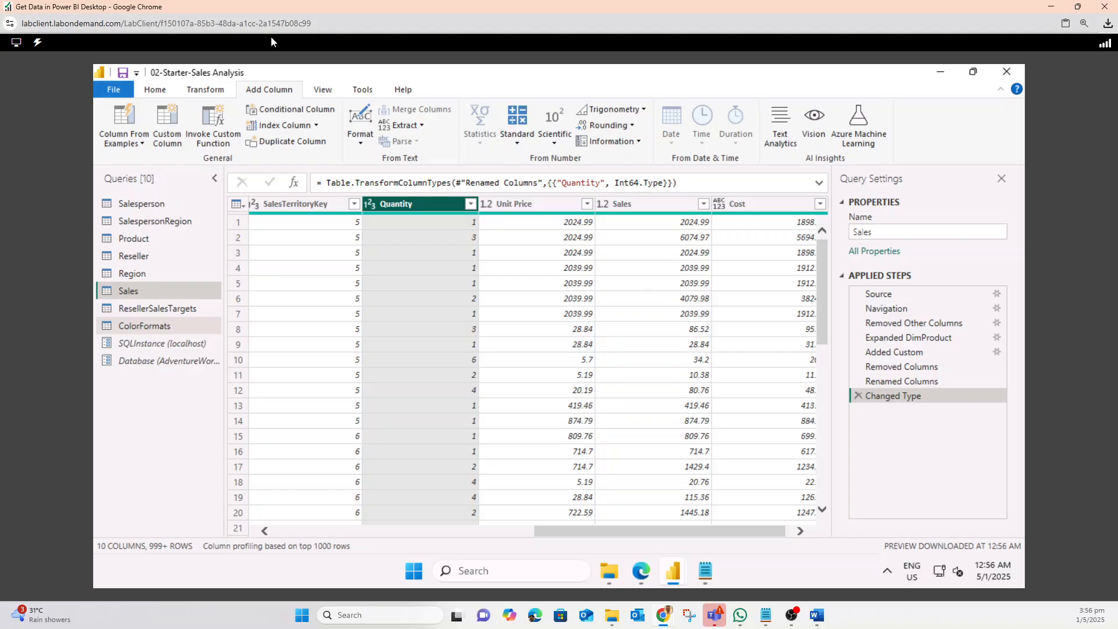
pyautogui.click(484, 205)
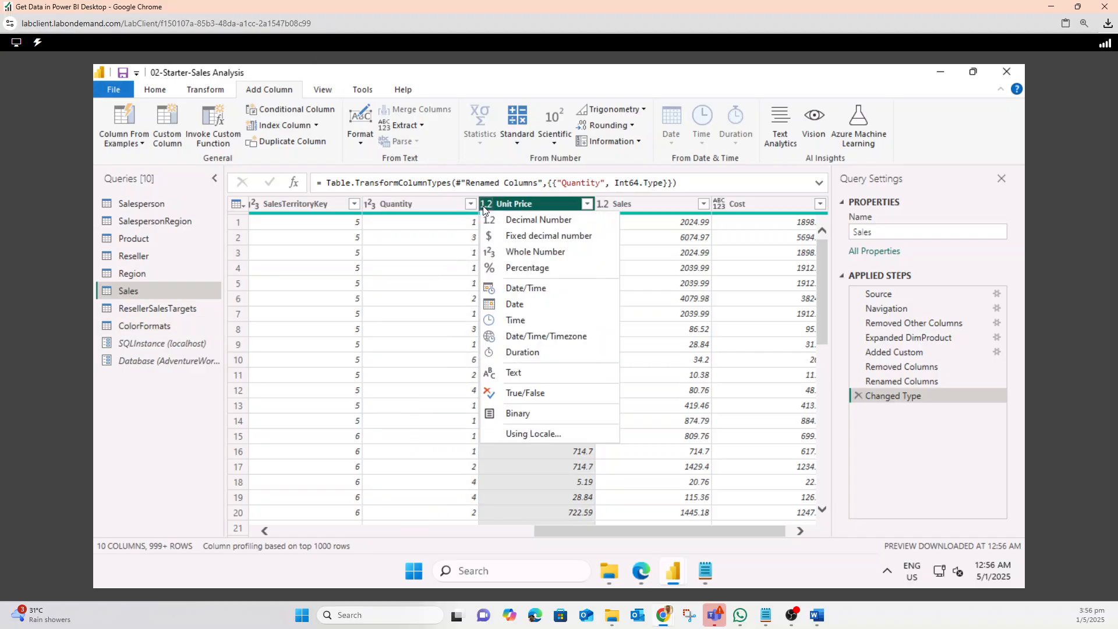
pyautogui.click(507, 235)
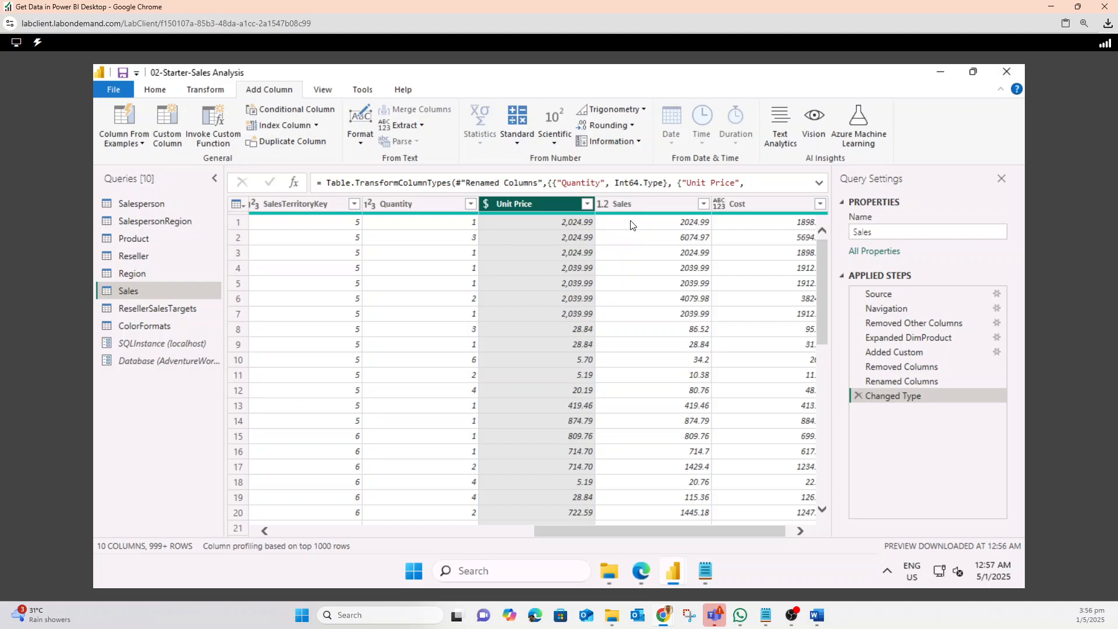
# Set the Sales and Cost column types to Fixed decimal number
pyautogui.click(603, 203)
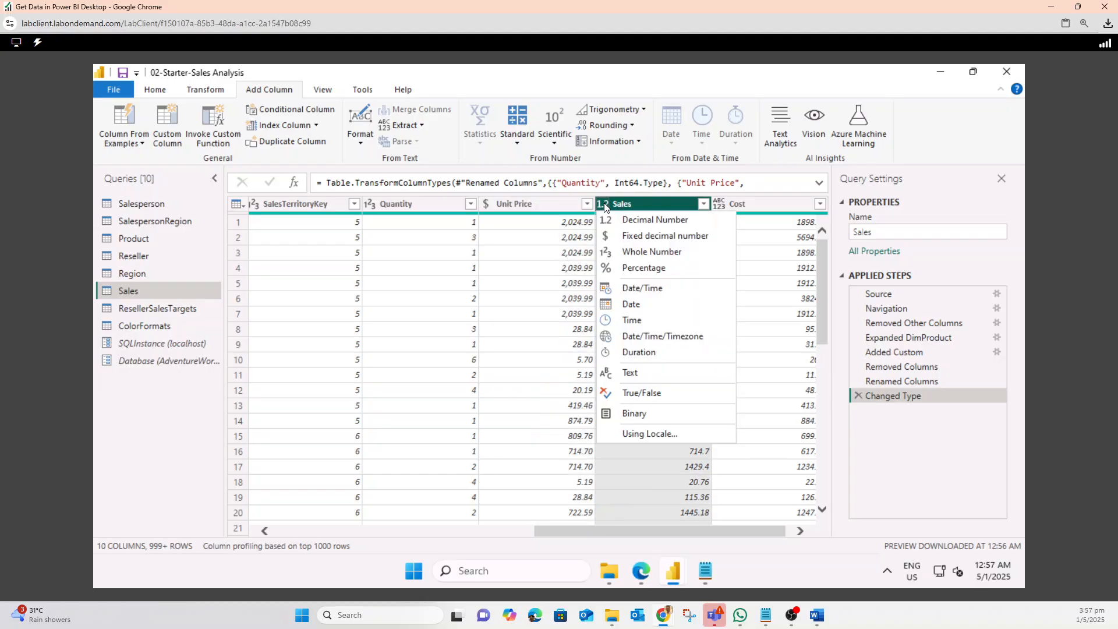
pyautogui.click(627, 238)
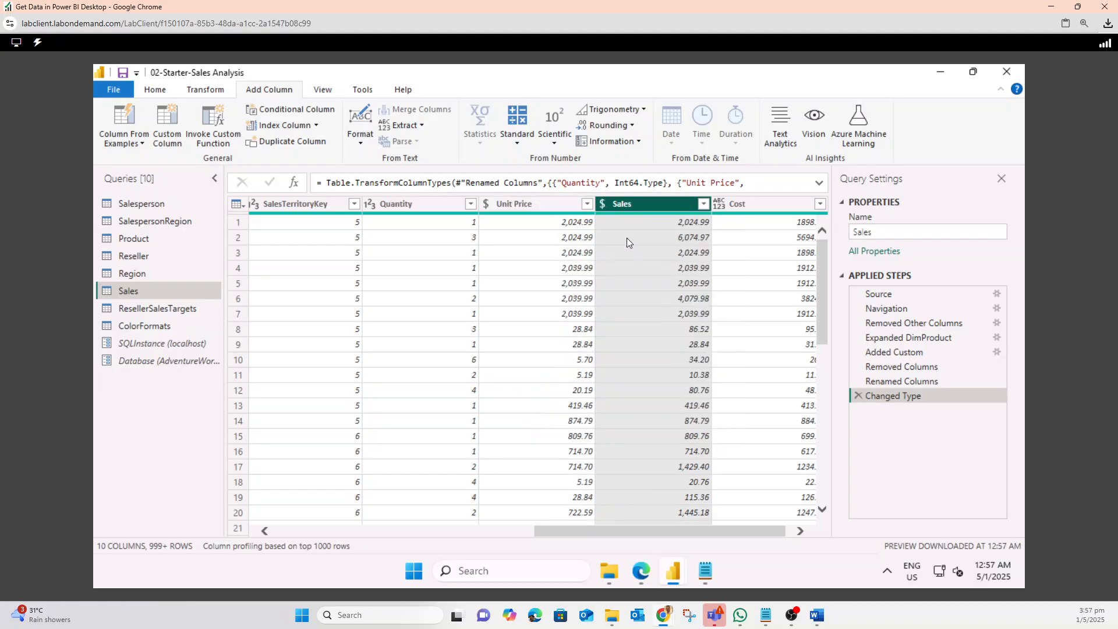
pyautogui.click(721, 202)
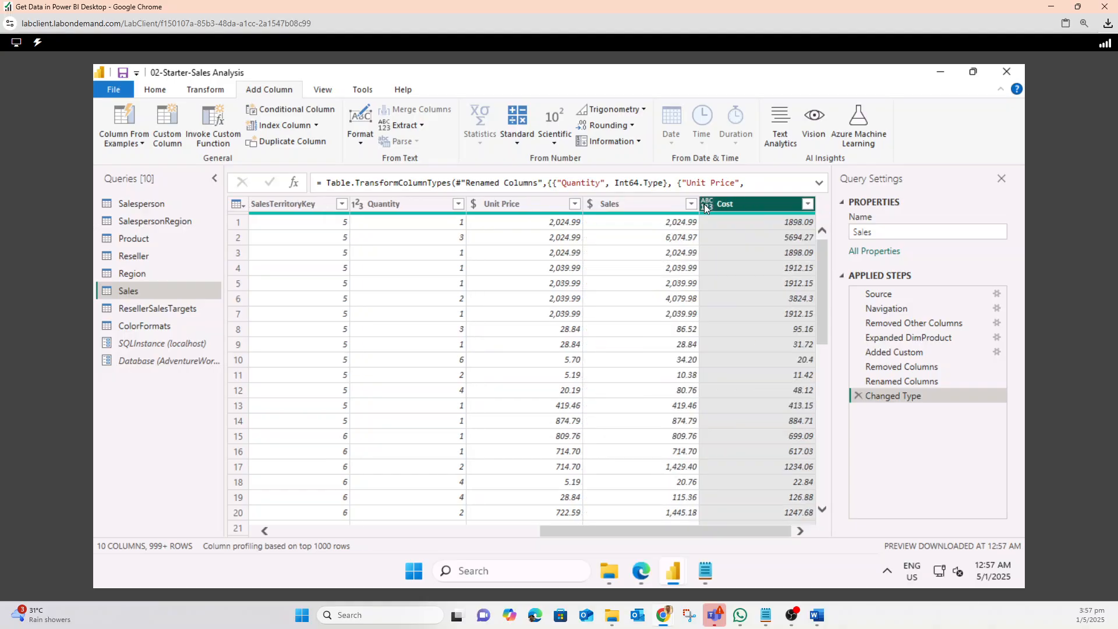
pyautogui.click(706, 204)
pyautogui.click(721, 235)
# Review the lab instructions for the remaining Sales and Targets query tasks
pyautogui.moveTo(666, 614)
pyautogui.click(515, 562)
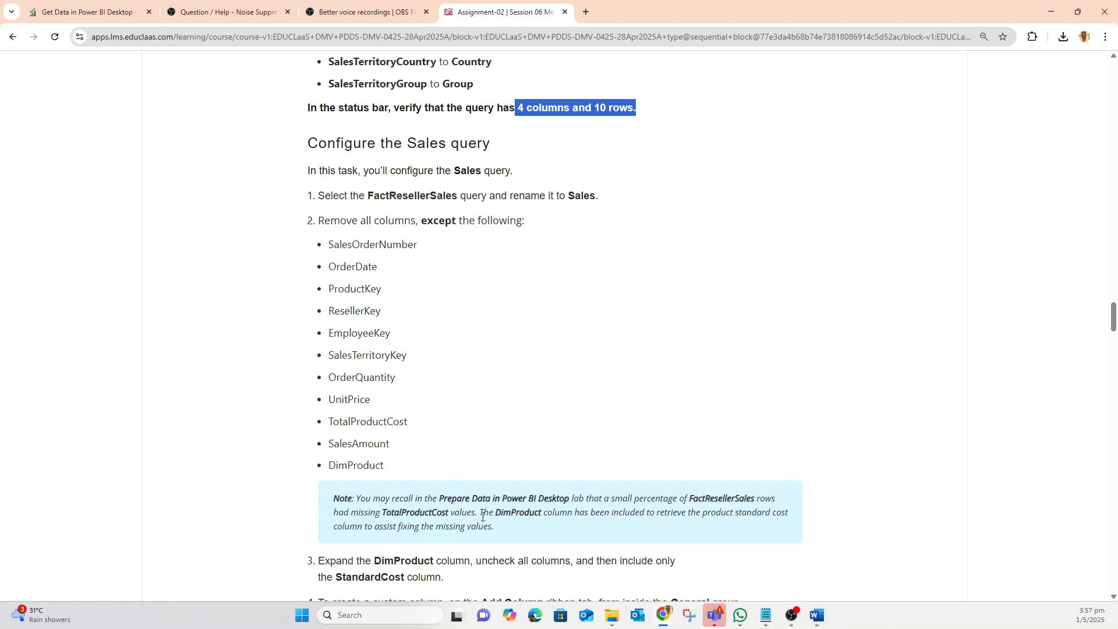
pyautogui.scroll(-6, 441, 481)
pyautogui.scroll(-5, 441, 481)
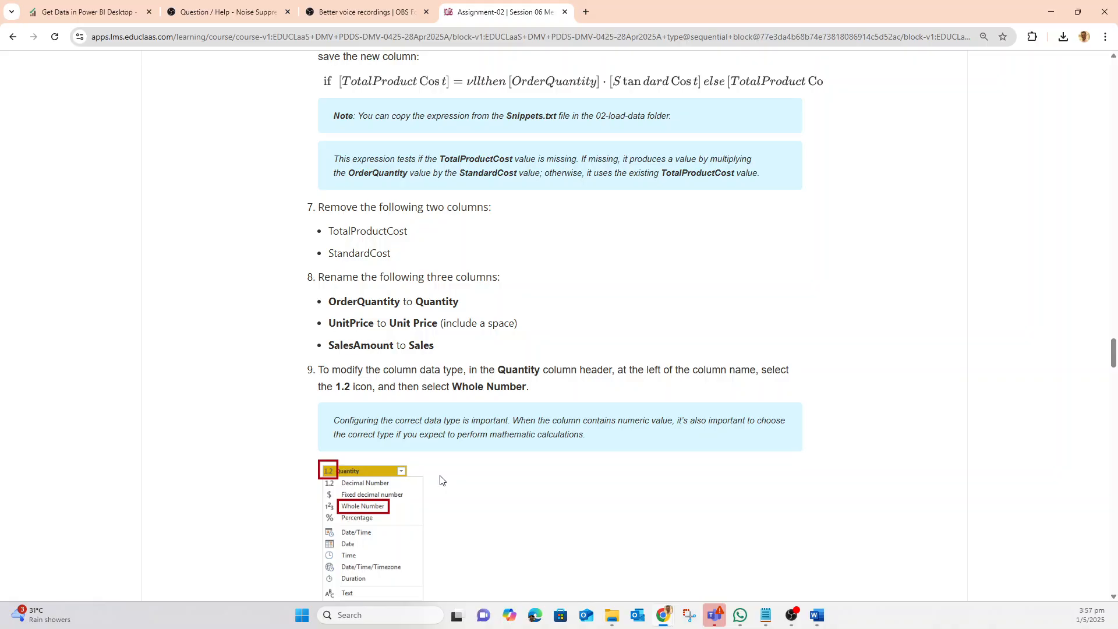
pyautogui.scroll(-5, 441, 480)
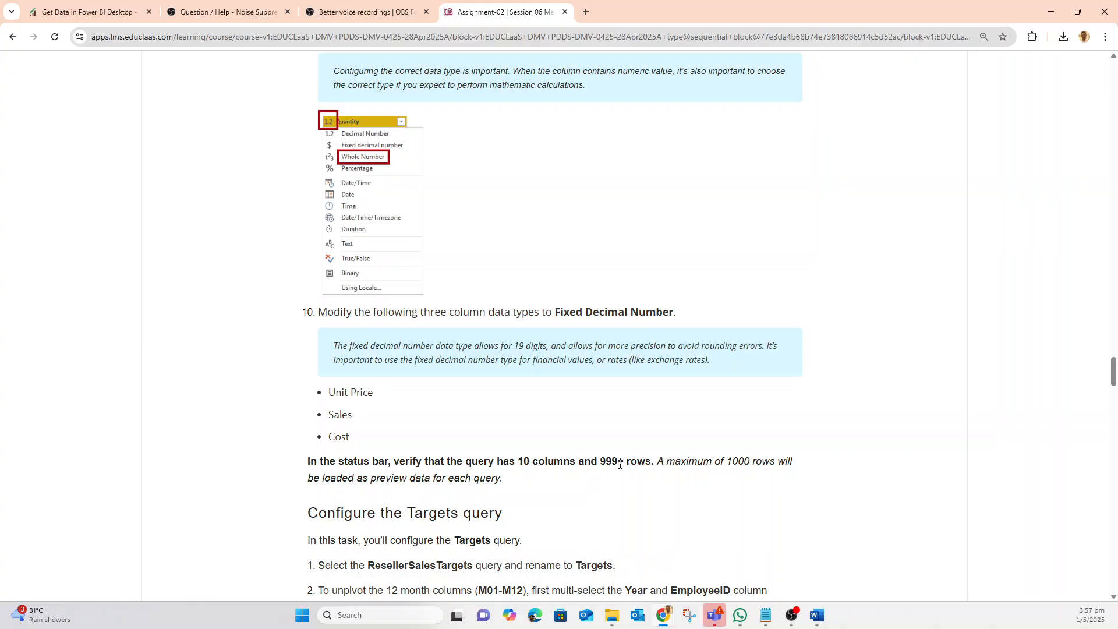
pyautogui.click(1052, 13)
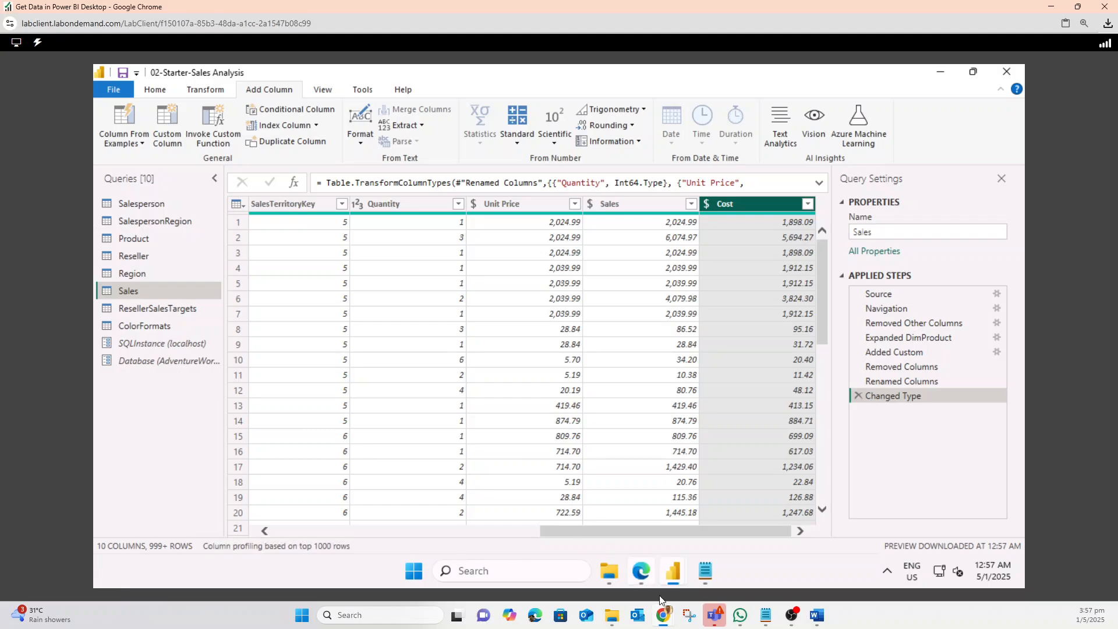
pyautogui.moveTo(662, 605)
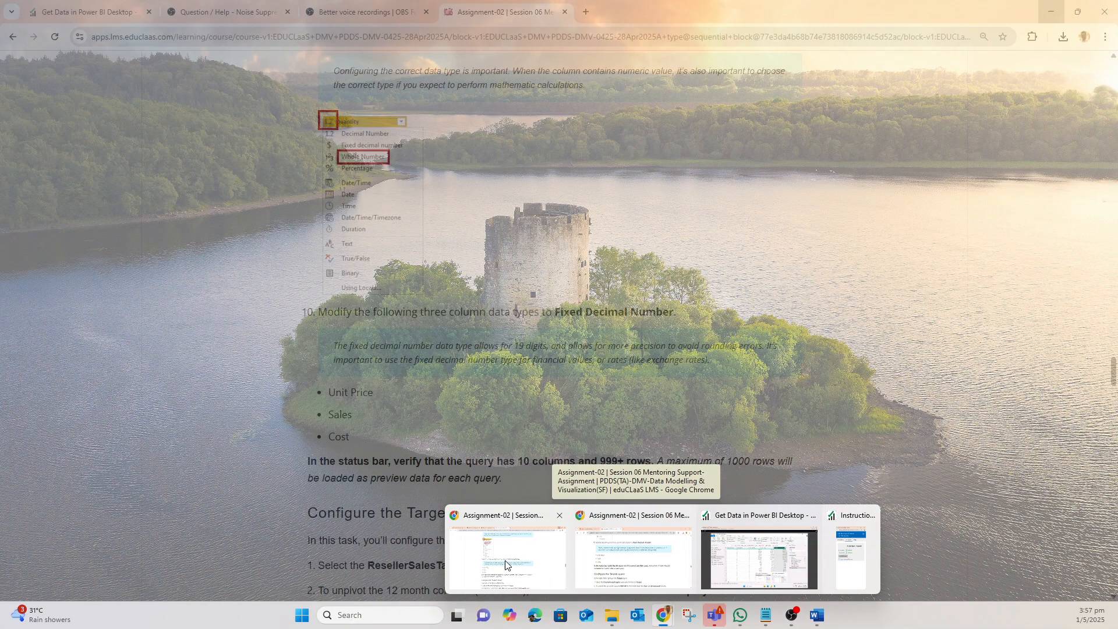
pyautogui.click(662, 587)
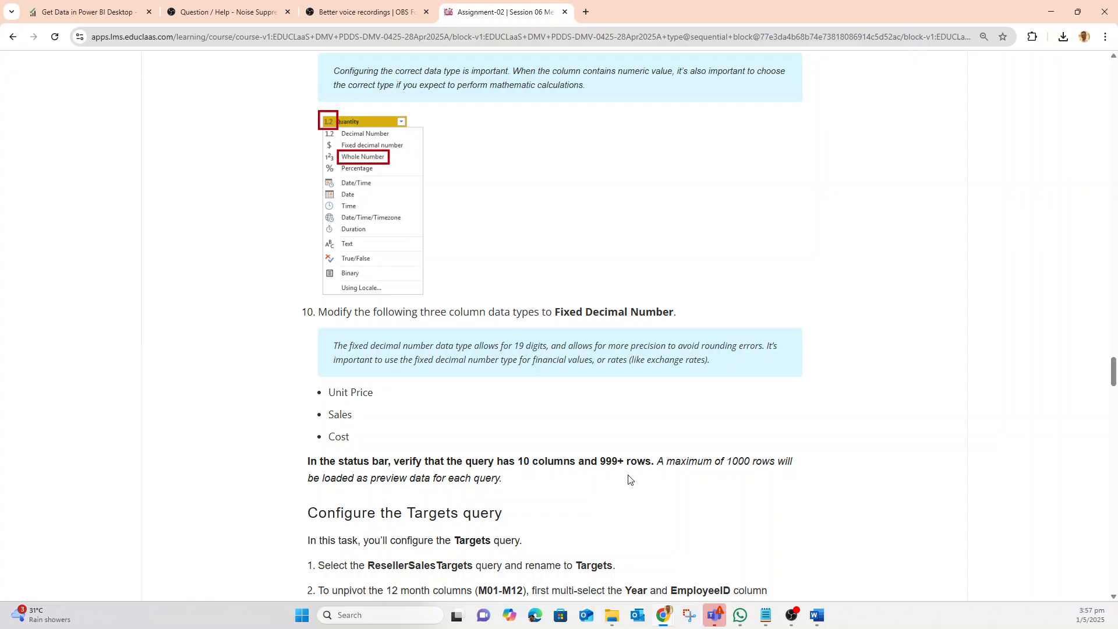
pyautogui.scroll(-7, 628, 478)
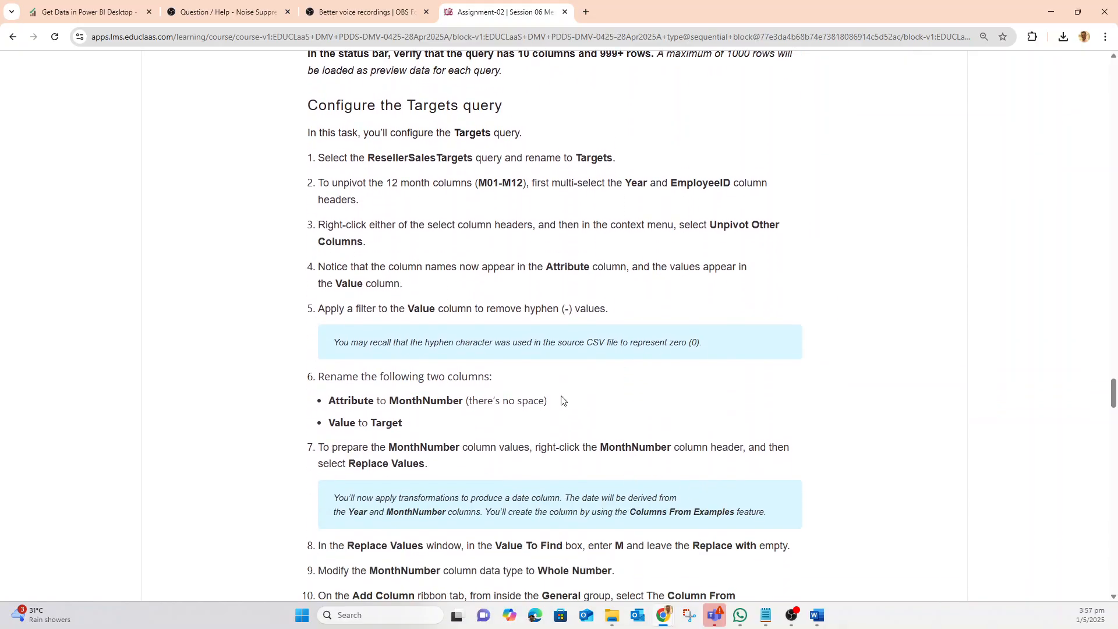
pyautogui.scroll(-1, 424, 182)
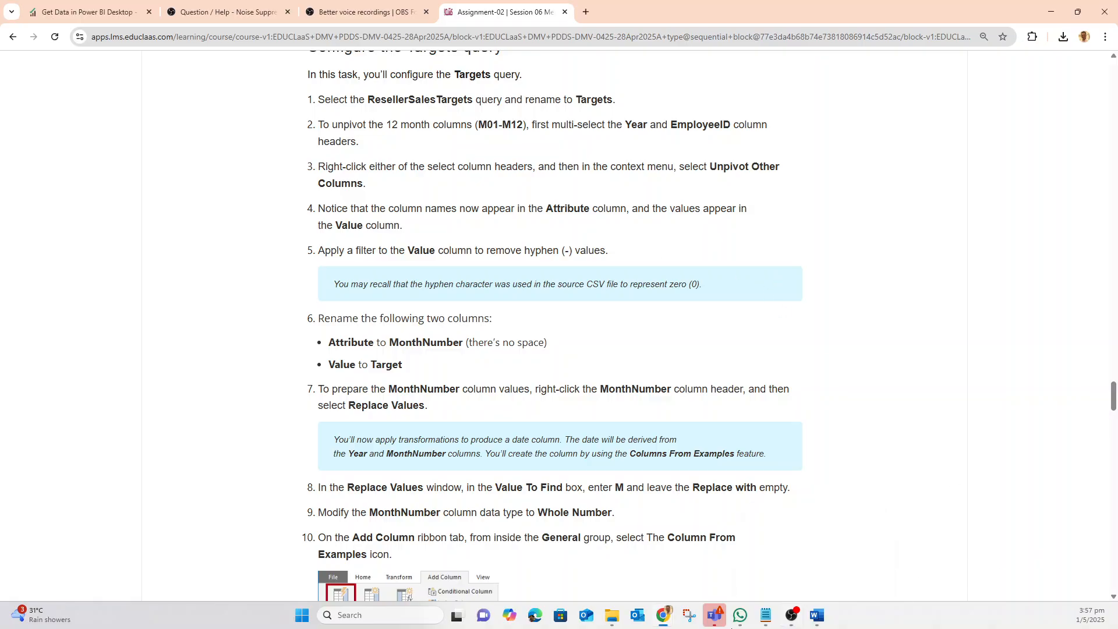
pyautogui.moveTo(663, 617)
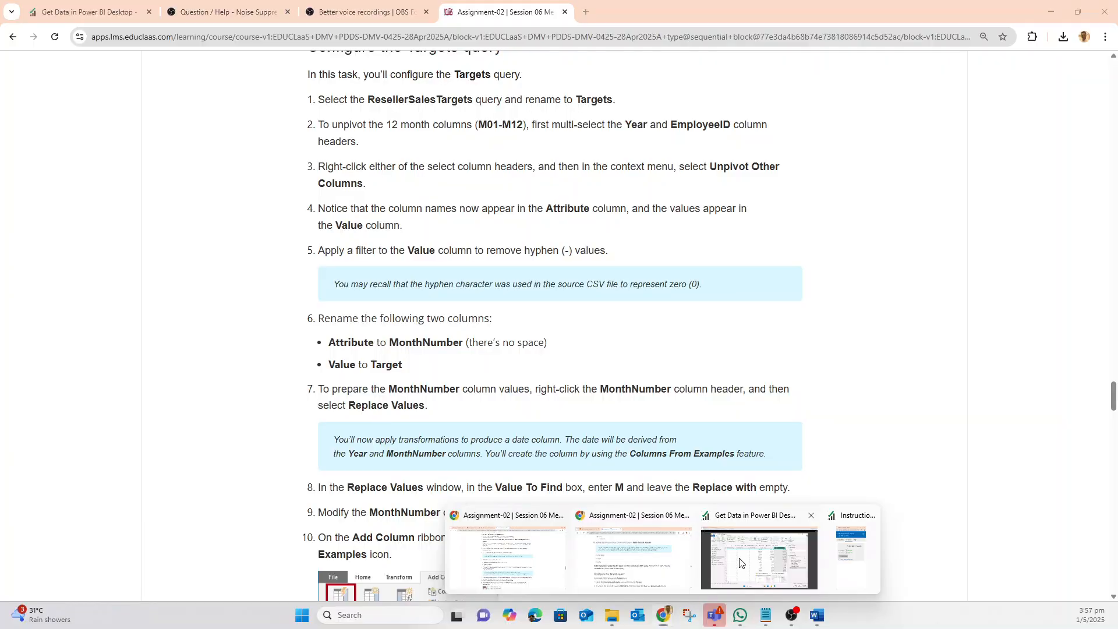
pyautogui.click(728, 547)
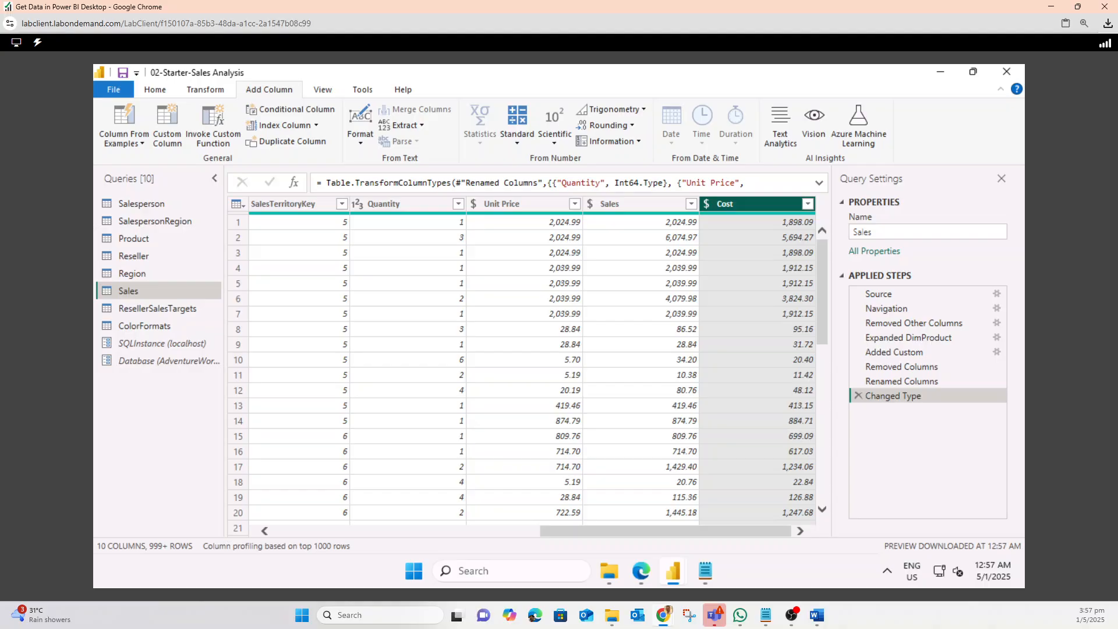
# In the ResellerSalesTargets query, select Year and EmployeeID and unpivot all other columns
pyautogui.click(150, 308)
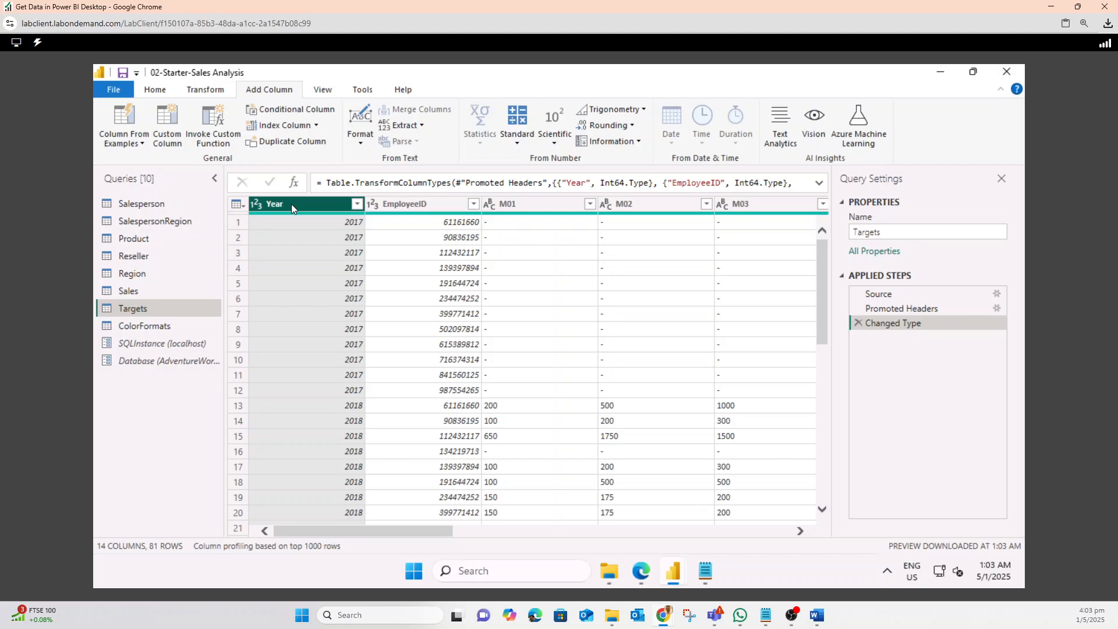
pyautogui.keyDown('ctrl'); pyautogui.click(405, 203); pyautogui.keyUp('ctrl')
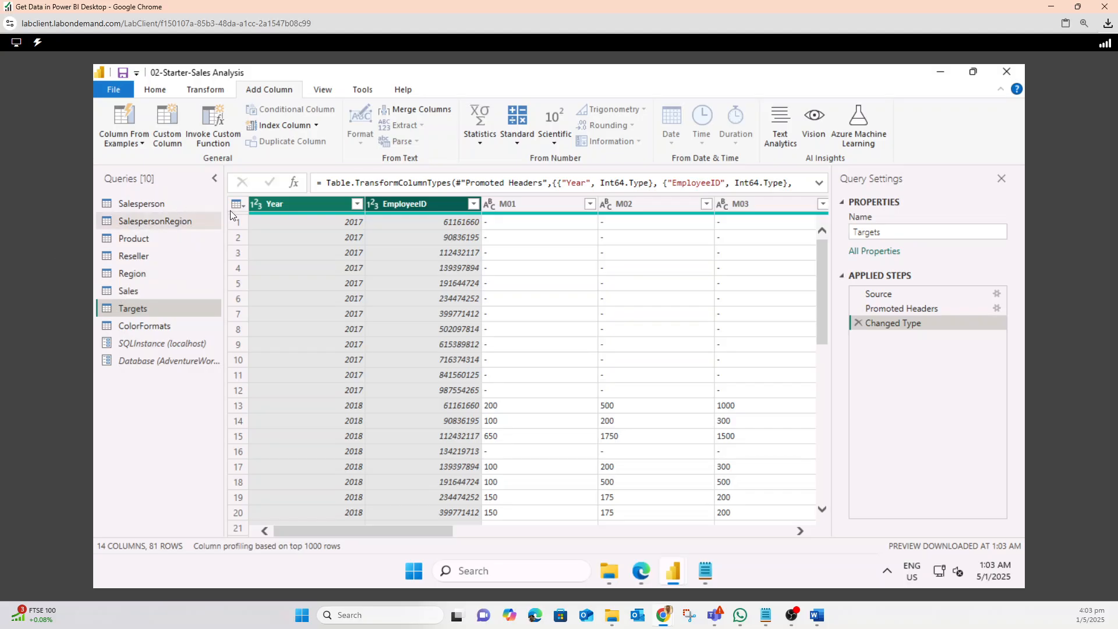
pyautogui.rightClick(396, 207)
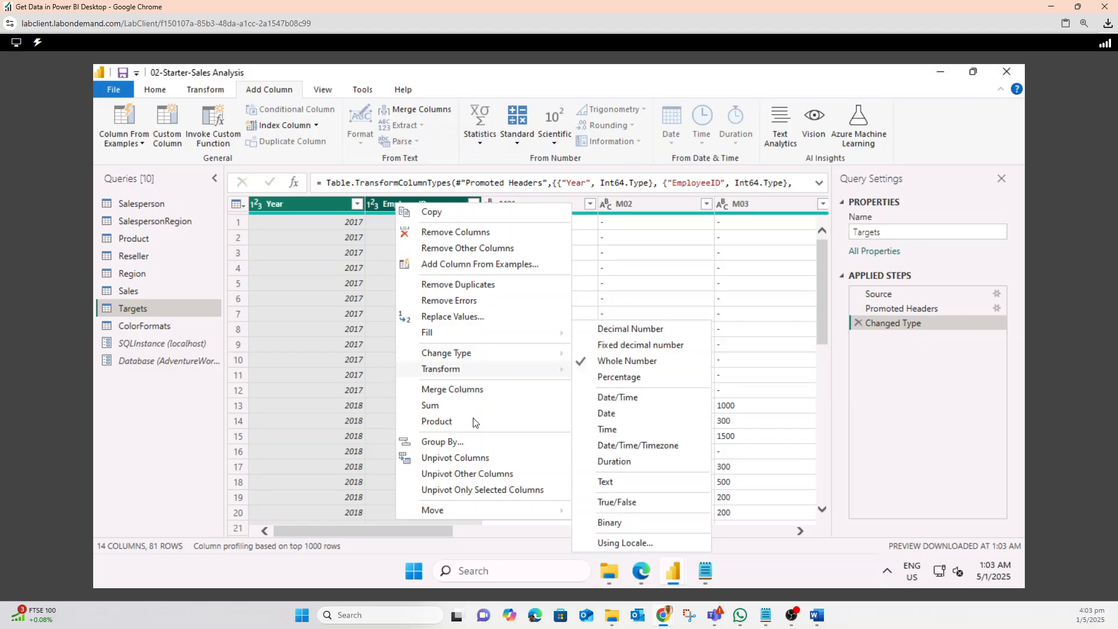
pyautogui.click(475, 474)
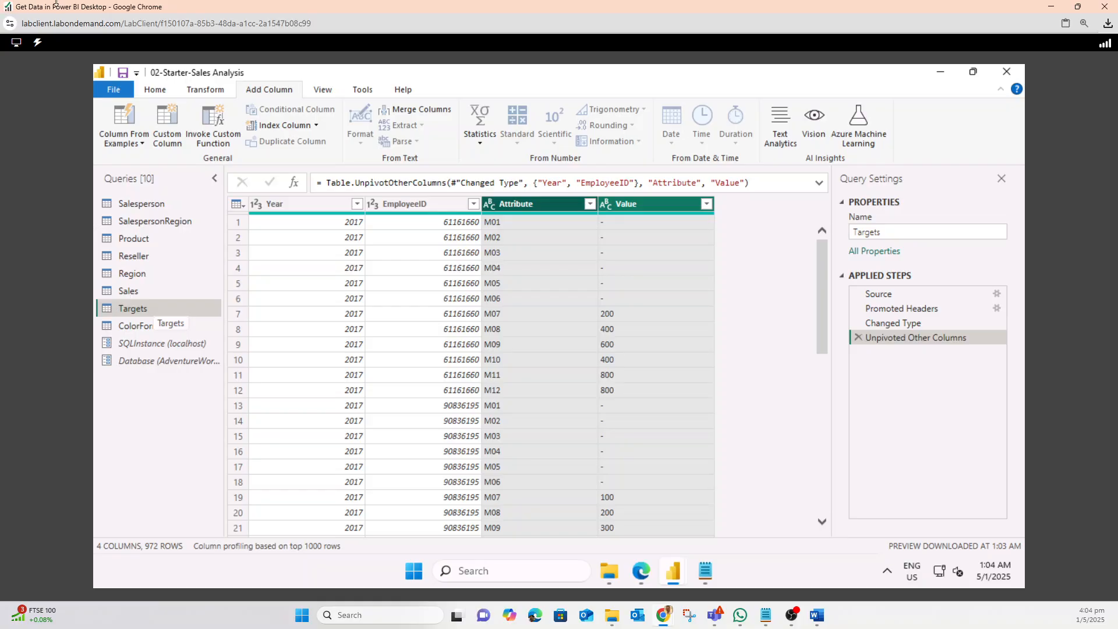
# Filter the Value column to exclude the hyphen (-) values
pyautogui.click(708, 202)
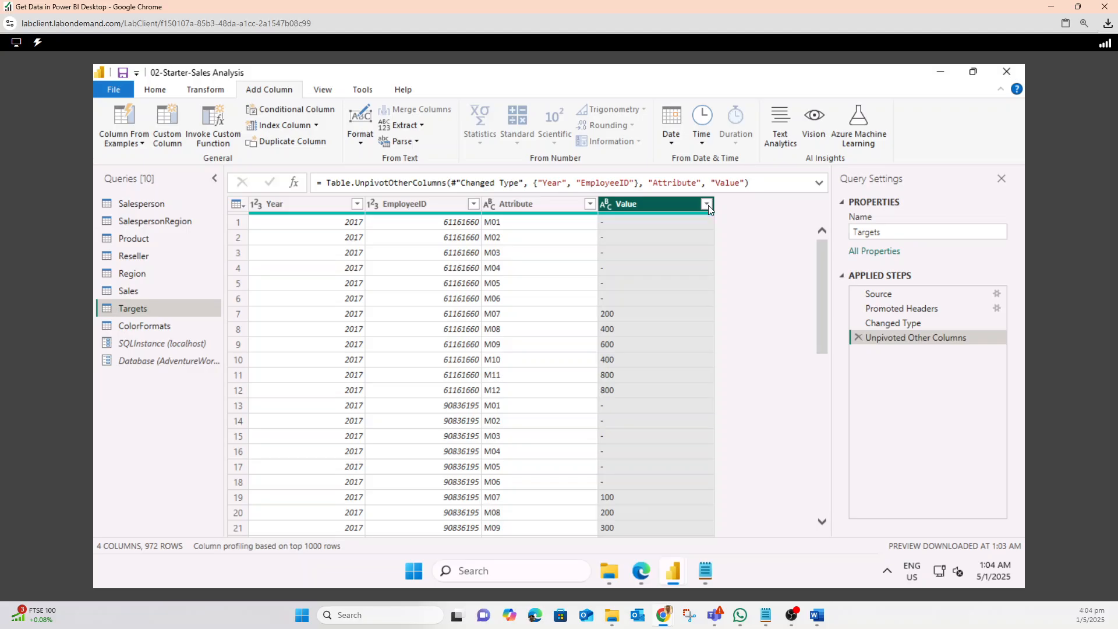
pyautogui.click(708, 205)
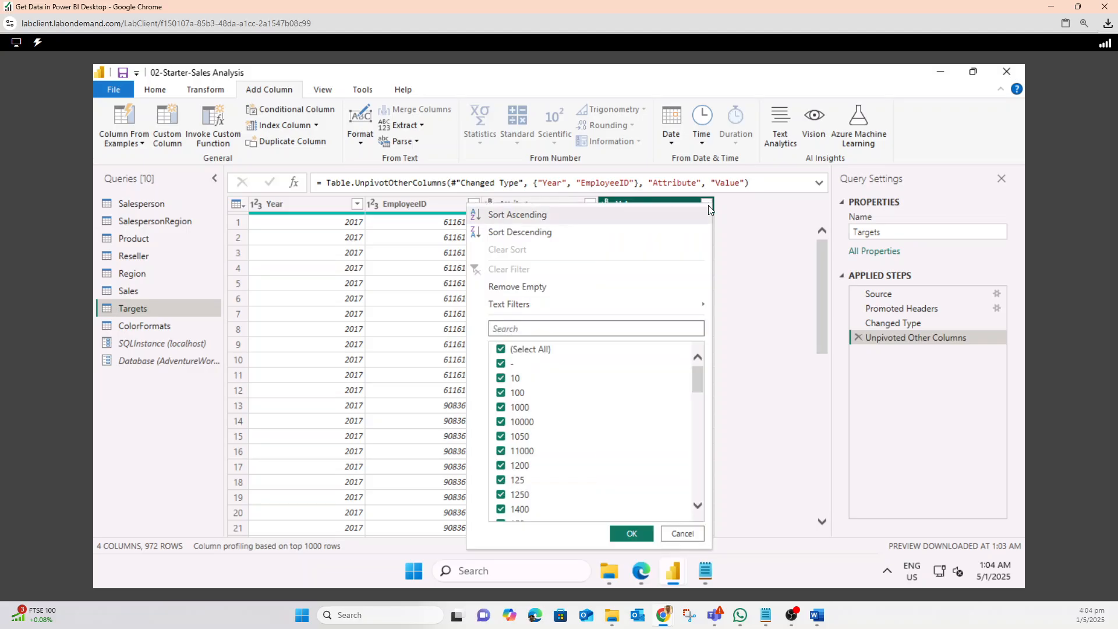
pyautogui.click(501, 363)
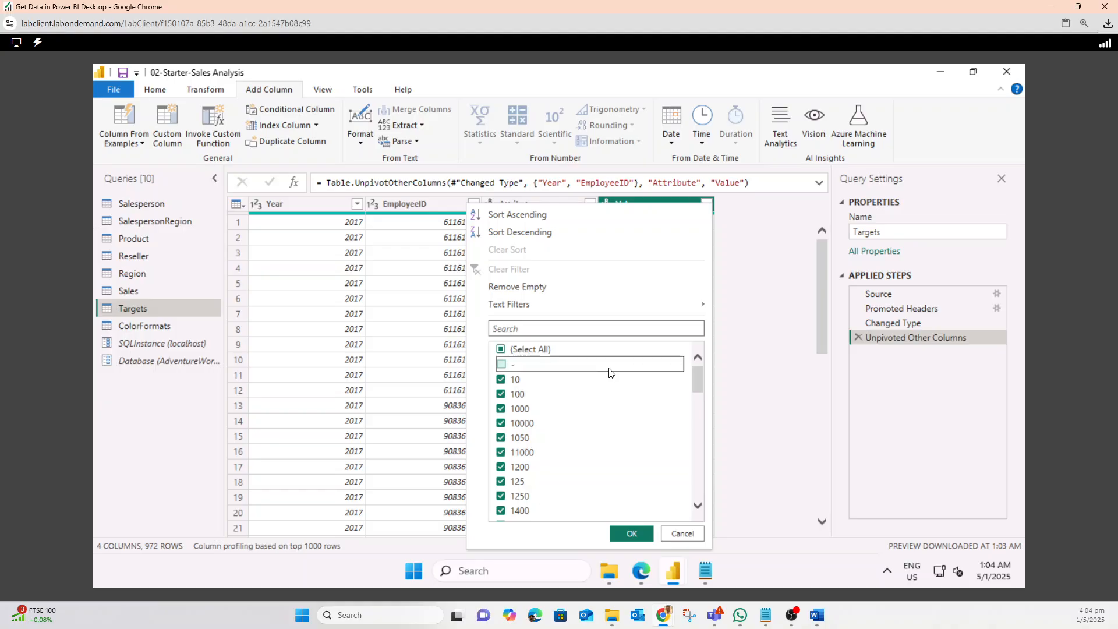
pyautogui.click(634, 533)
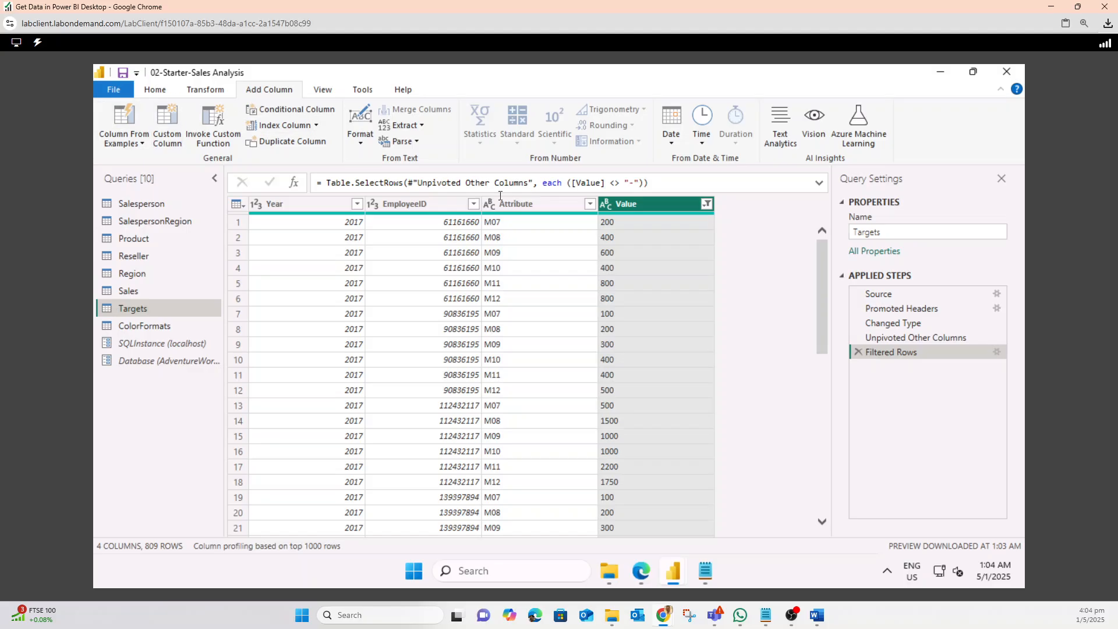
# Rename the Attribute column to MonthNumber
pyautogui.rightClick(532, 205)
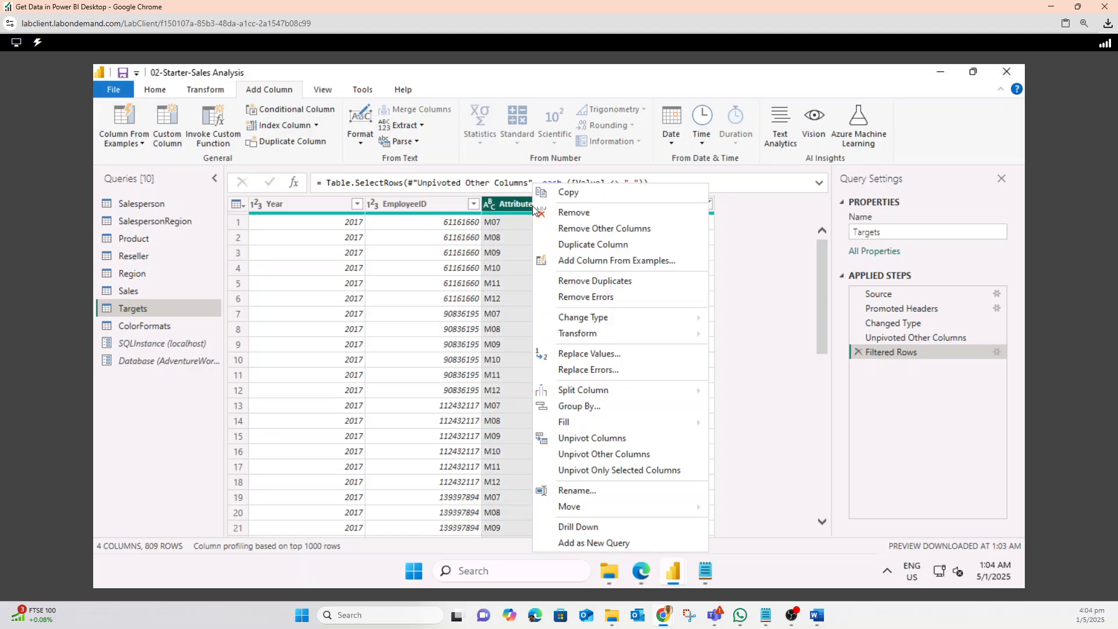
pyautogui.click(596, 493)
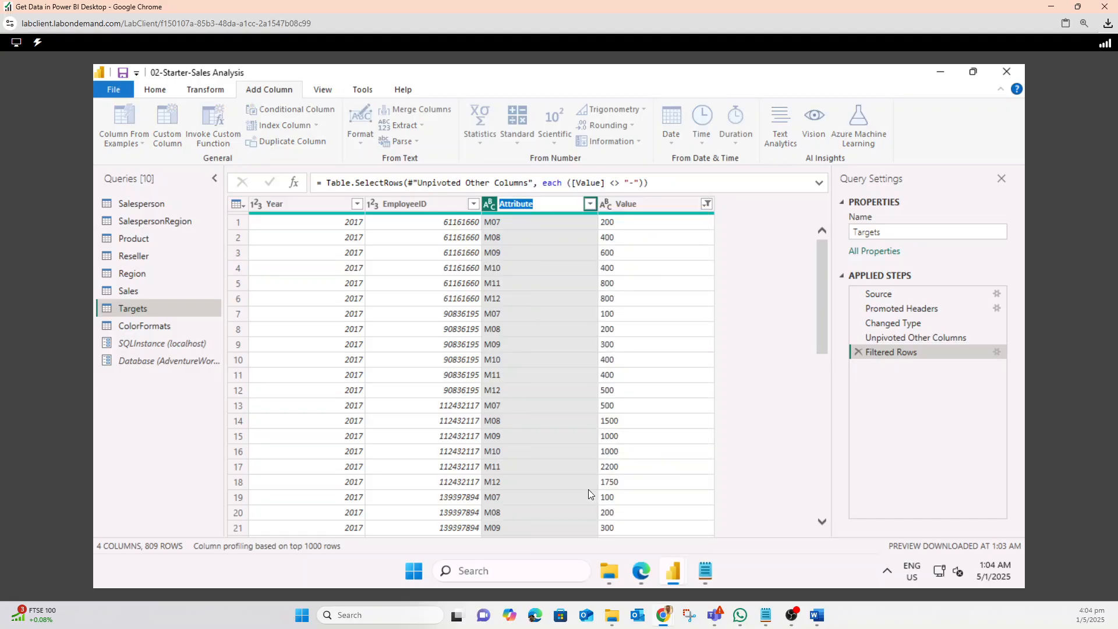
pyautogui.write('MonthNumber')
pyautogui.press('Return')
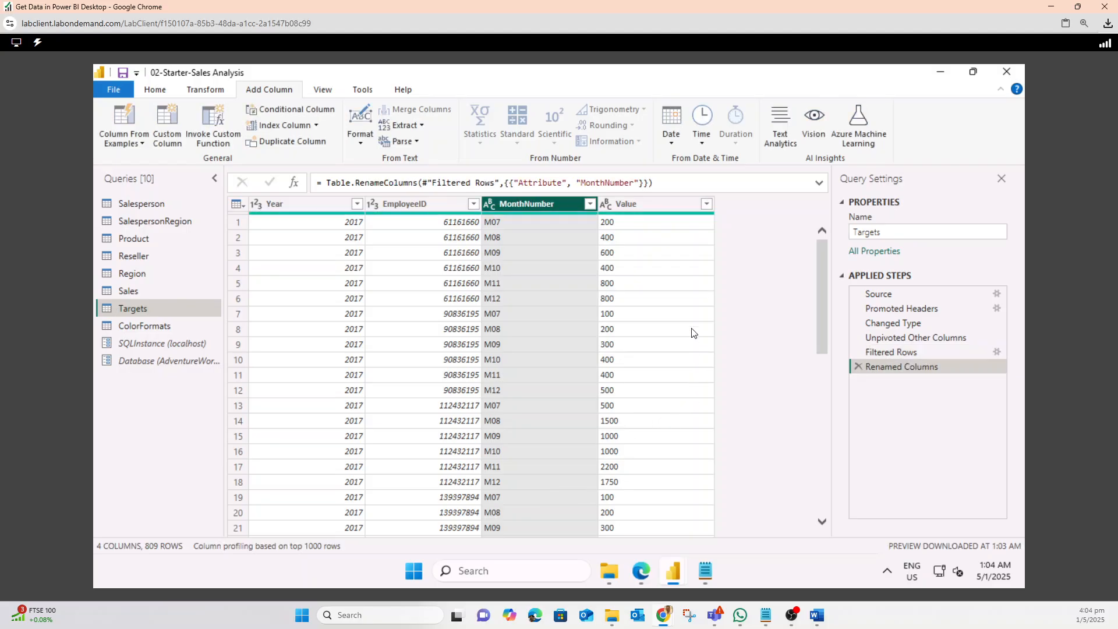
# Rename the Value column to Target
pyautogui.click(638, 205)
pyautogui.rightClick(637, 205)
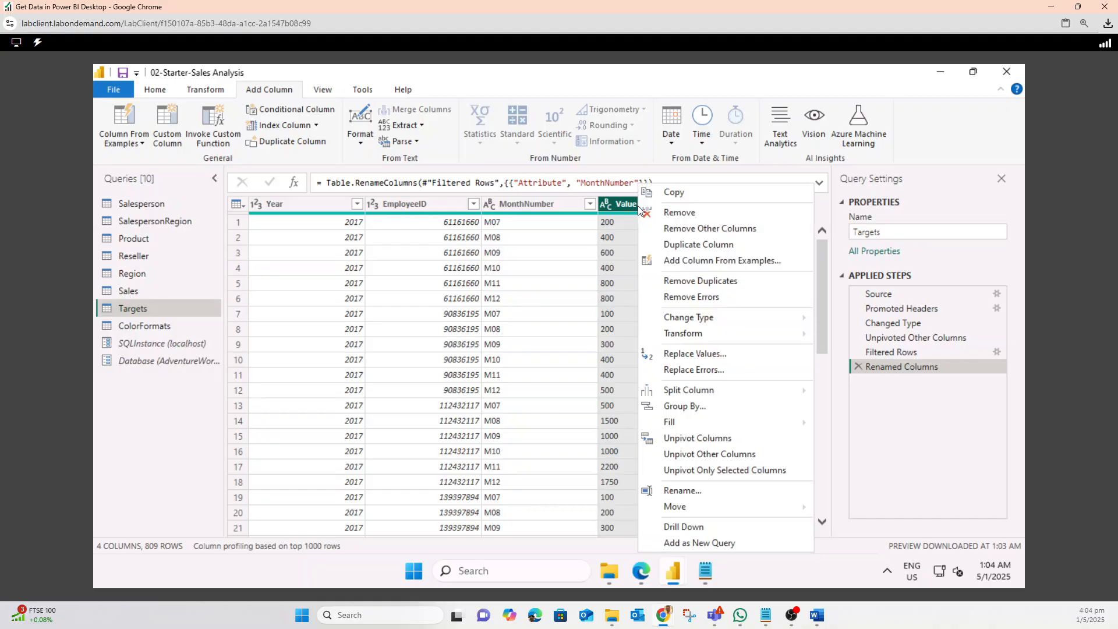
pyautogui.click(676, 489)
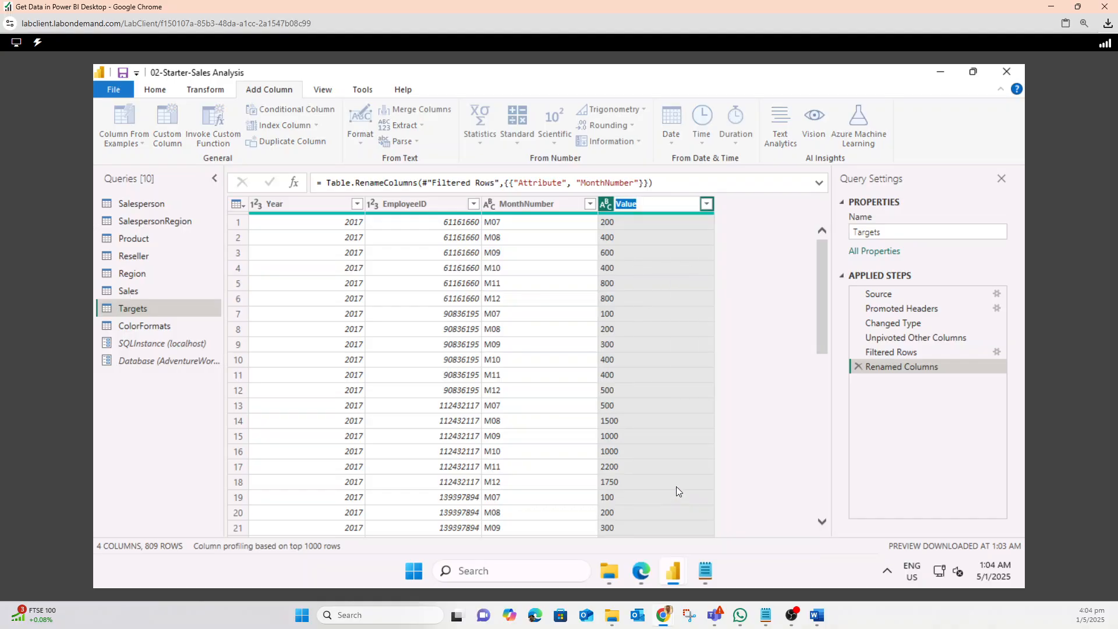
pyautogui.write('Target')
pyautogui.press('Return')
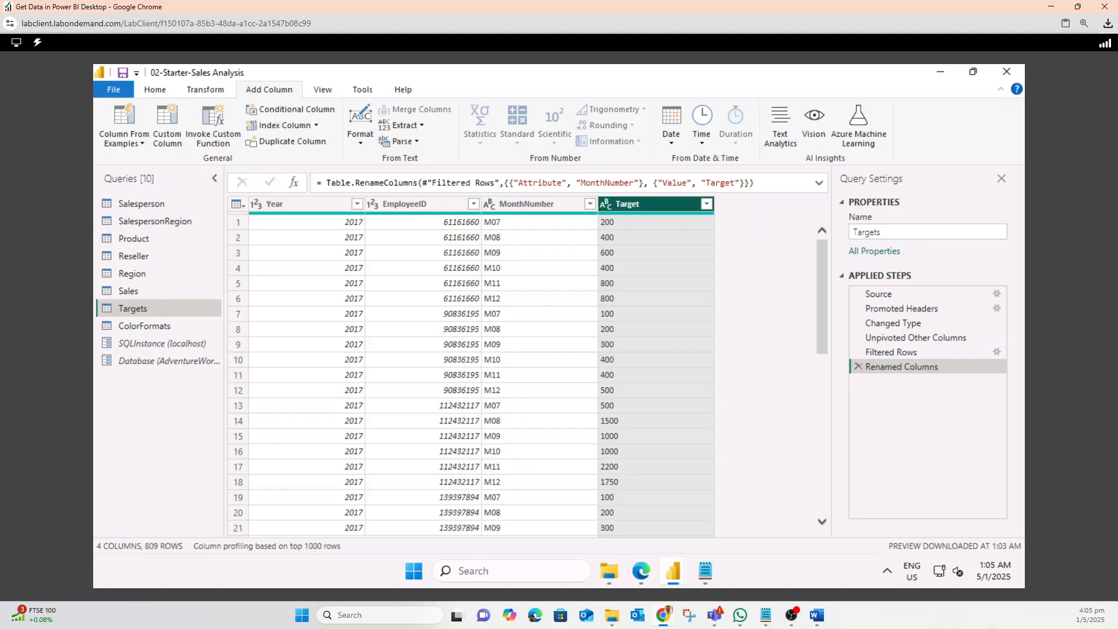
# Replace the value M with nothing in the MonthNumber column
pyautogui.rightClick(547, 207)
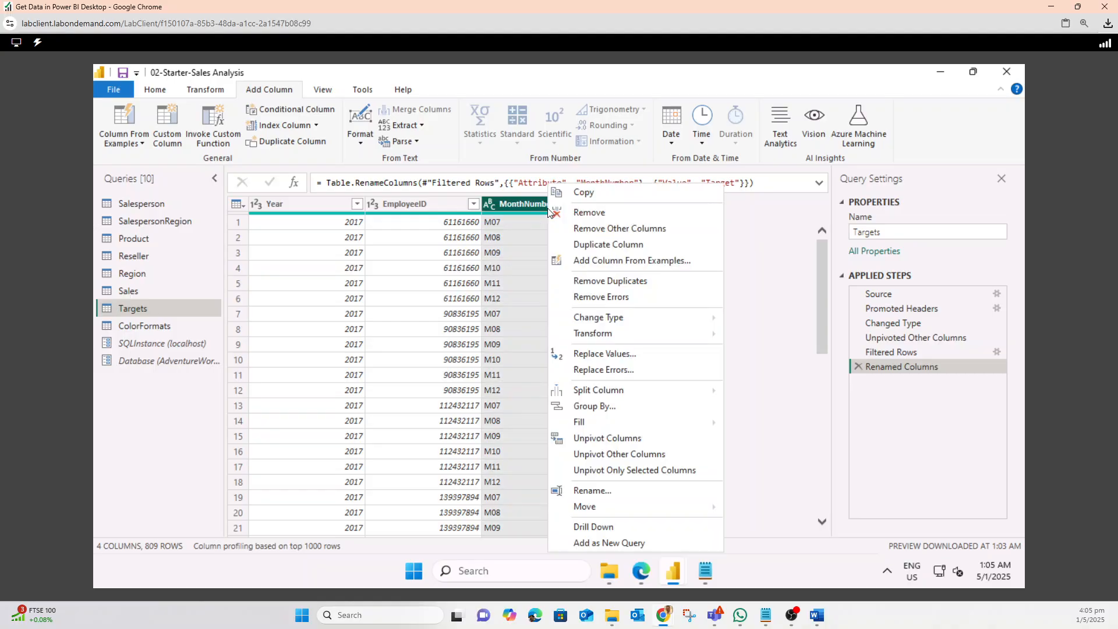
pyautogui.click(597, 353)
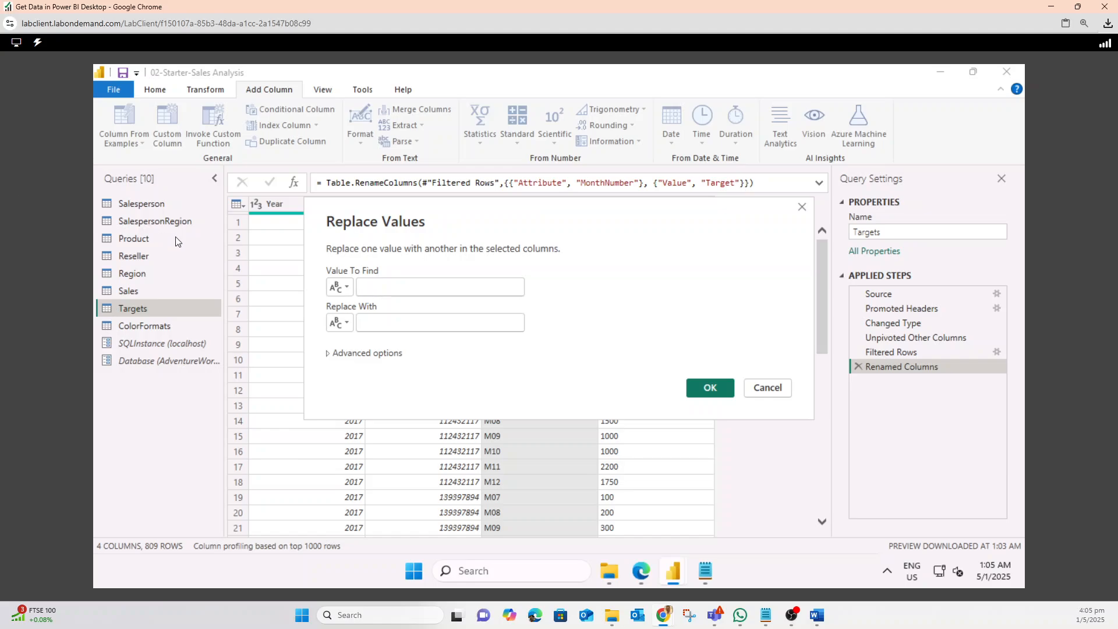
pyautogui.write('M')
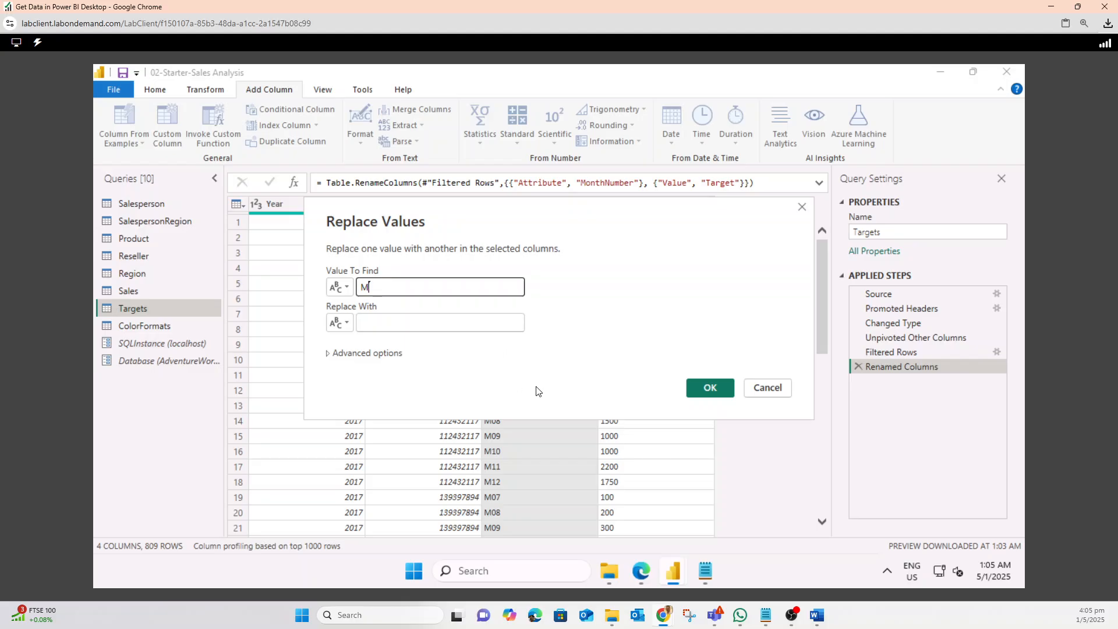
pyautogui.click(723, 390)
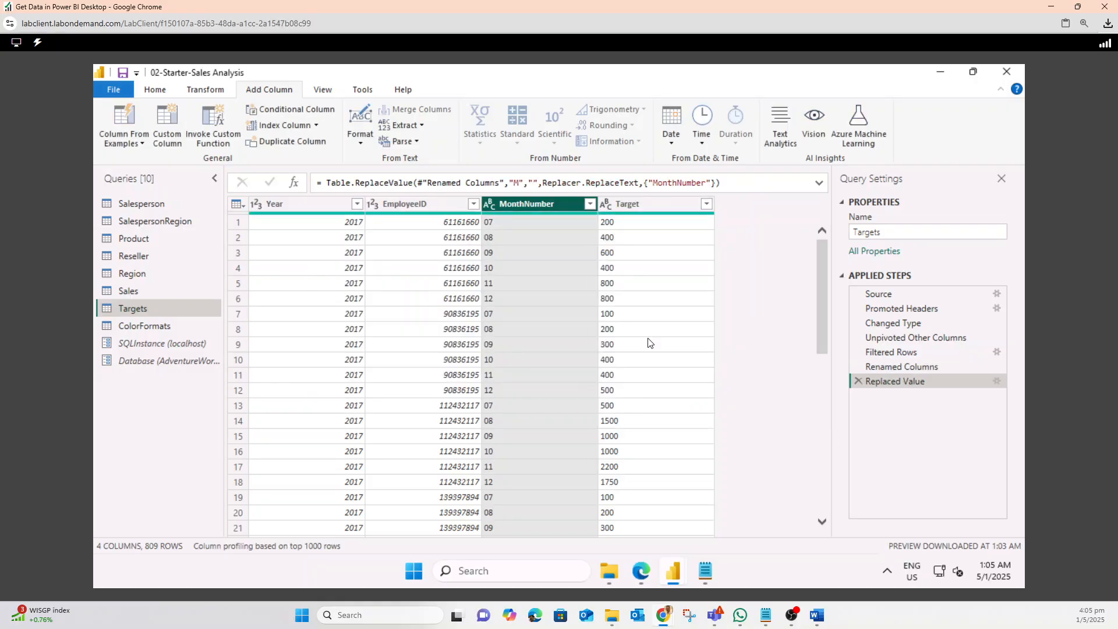
# Set the MonthNumber column type to Whole Number
pyautogui.rightClick(547, 207)
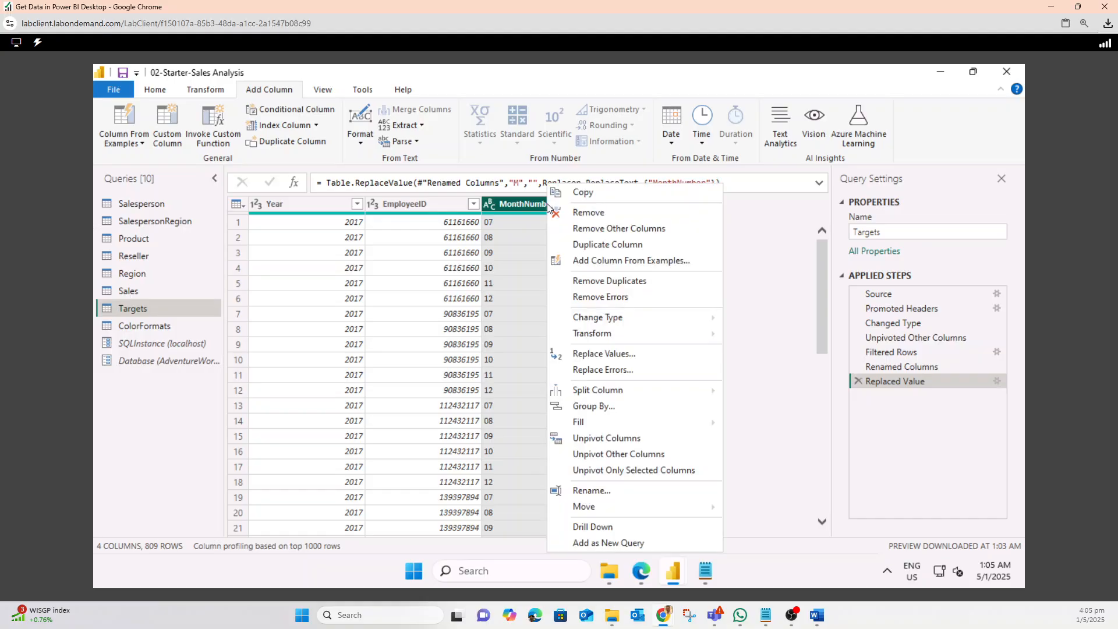
pyautogui.click(489, 205)
pyautogui.click(489, 205)
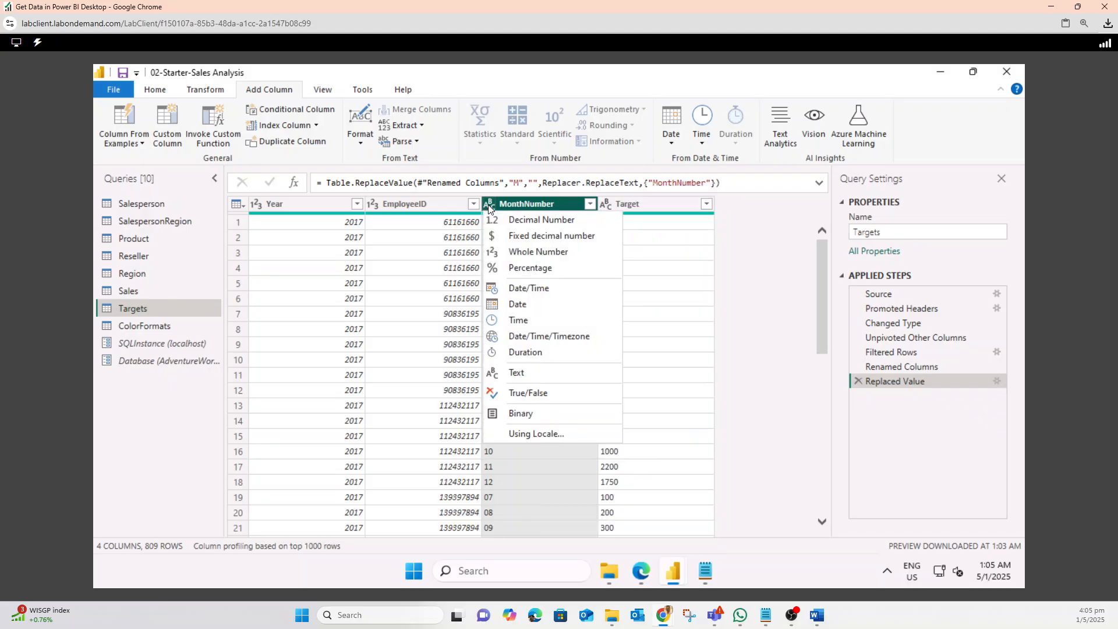
pyautogui.click(527, 251)
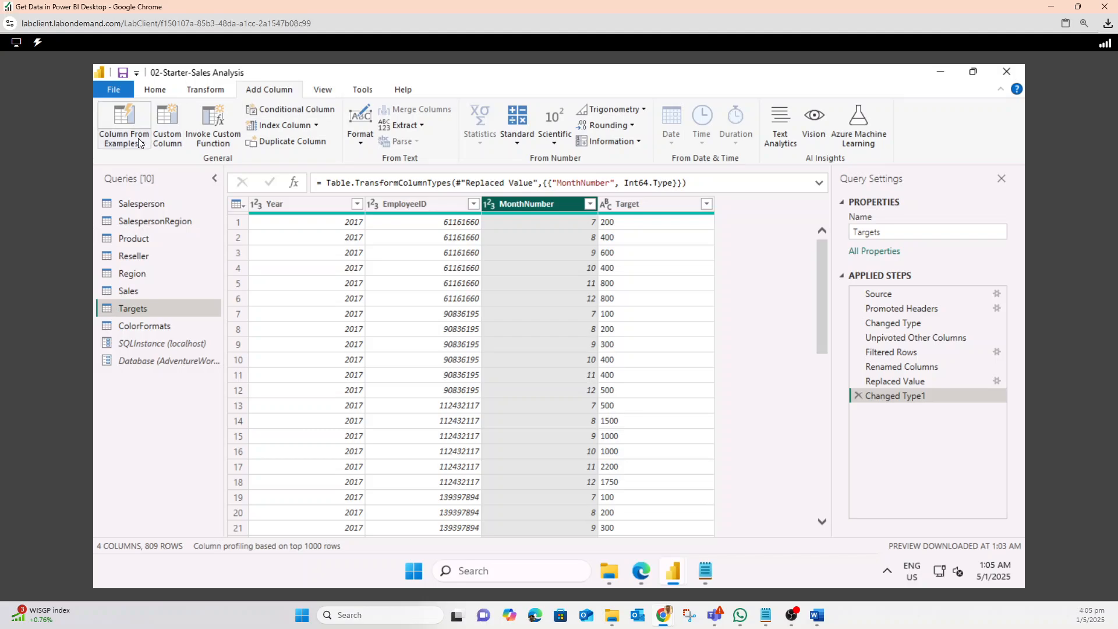
# Add a column from examples by entering the sample value 7/1/2017 for the first row
pyautogui.click(120, 124)
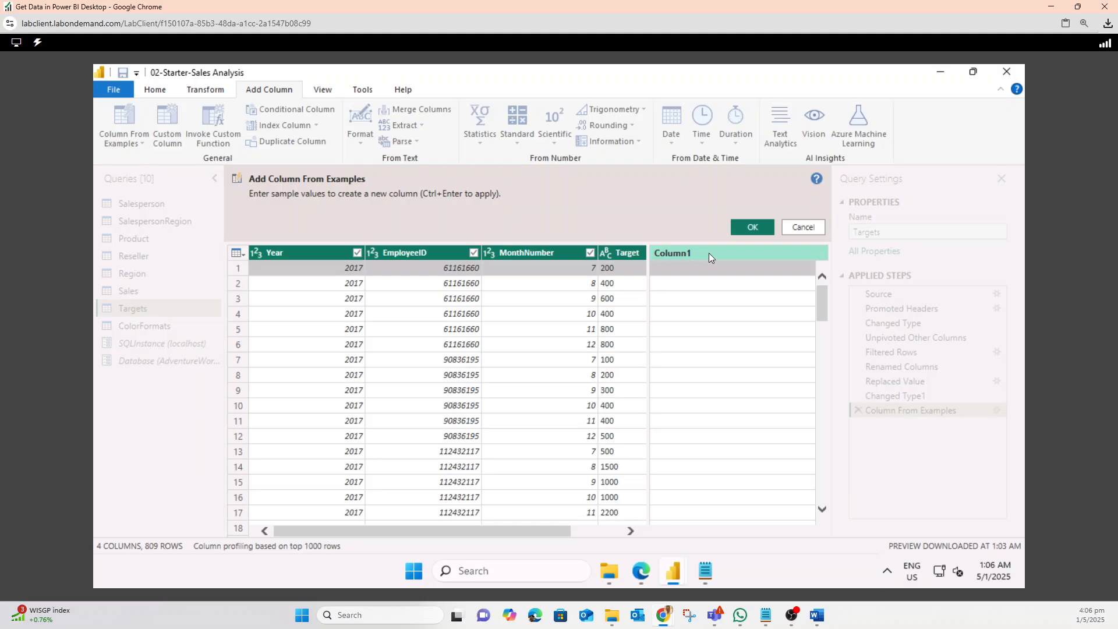
pyautogui.click(699, 270)
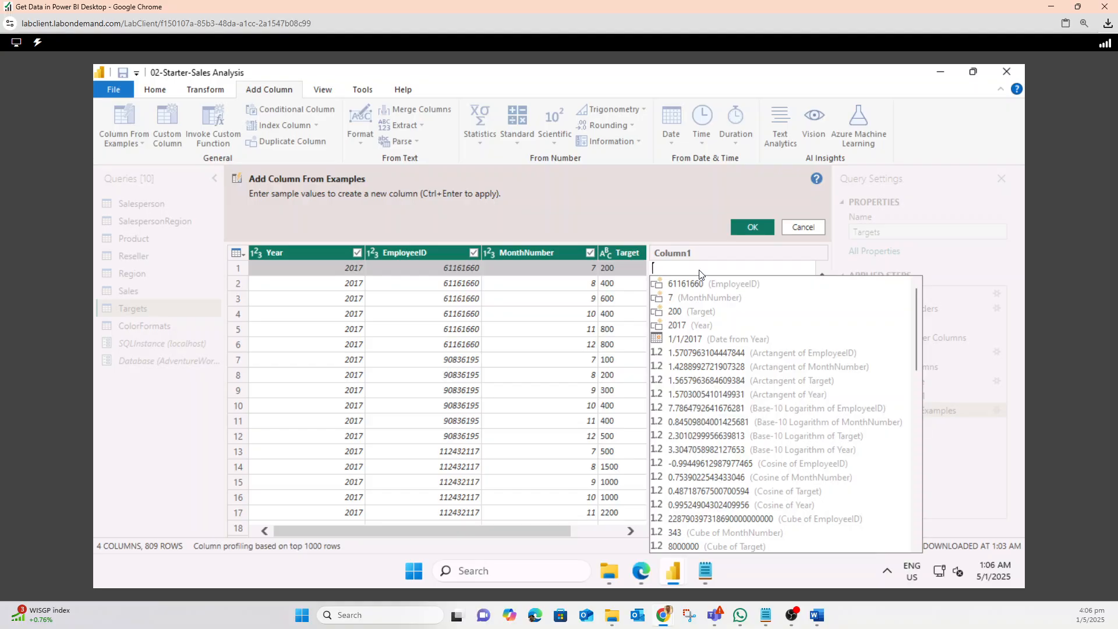
pyautogui.write('7')
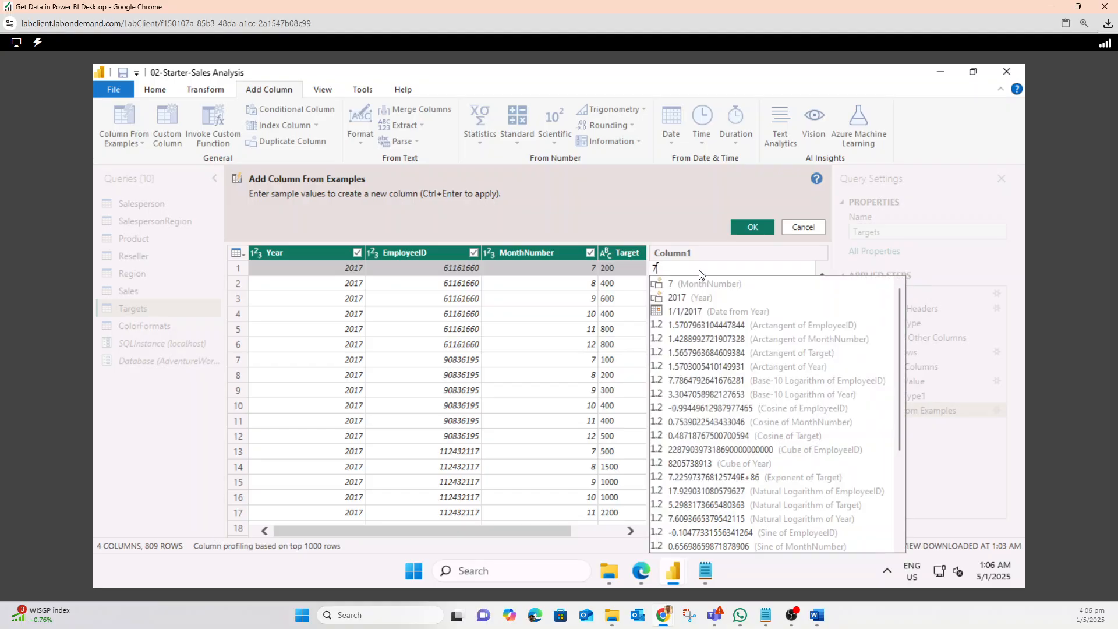
pyautogui.write('/1/')
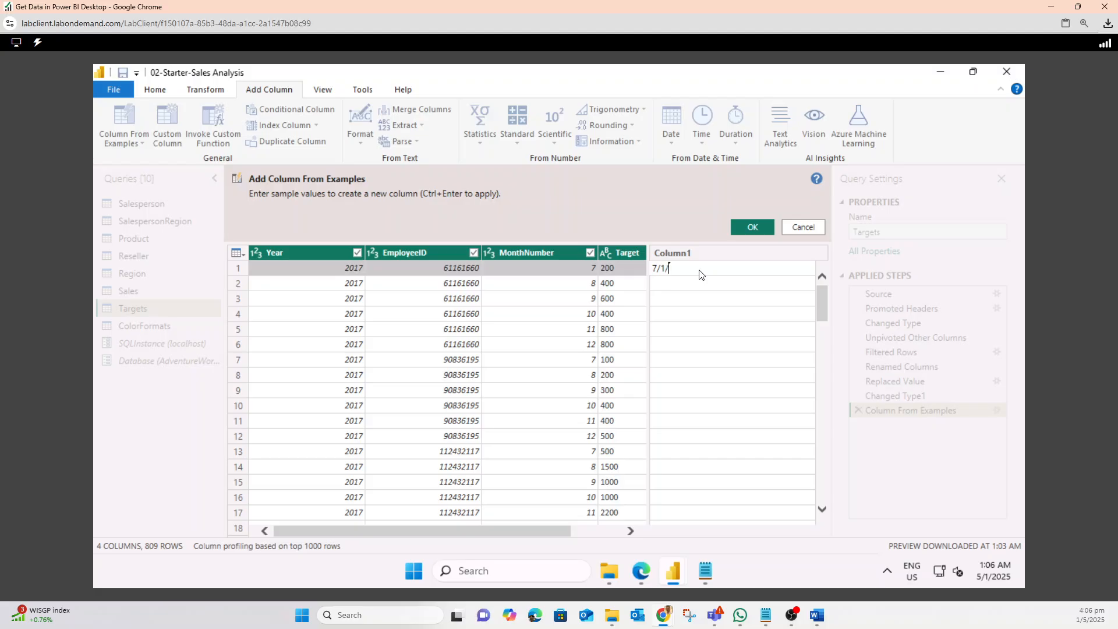
pyautogui.write('2017')
pyautogui.press('Return')
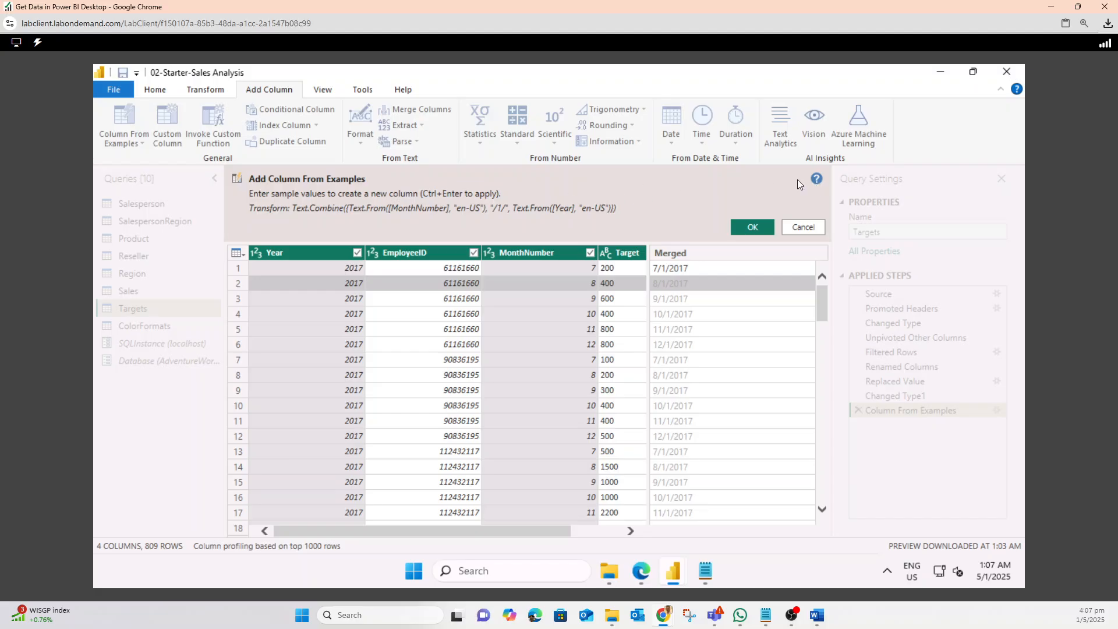
pyautogui.click(748, 231)
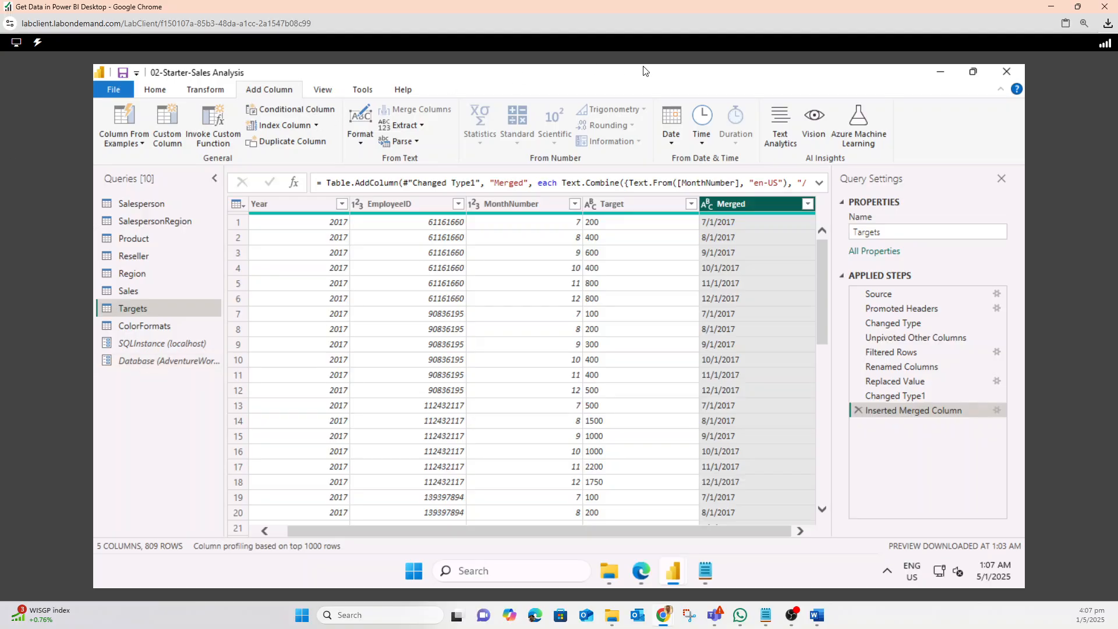
# Rename the new Merged column to TargetMonth
pyautogui.doubleClick(732, 204)
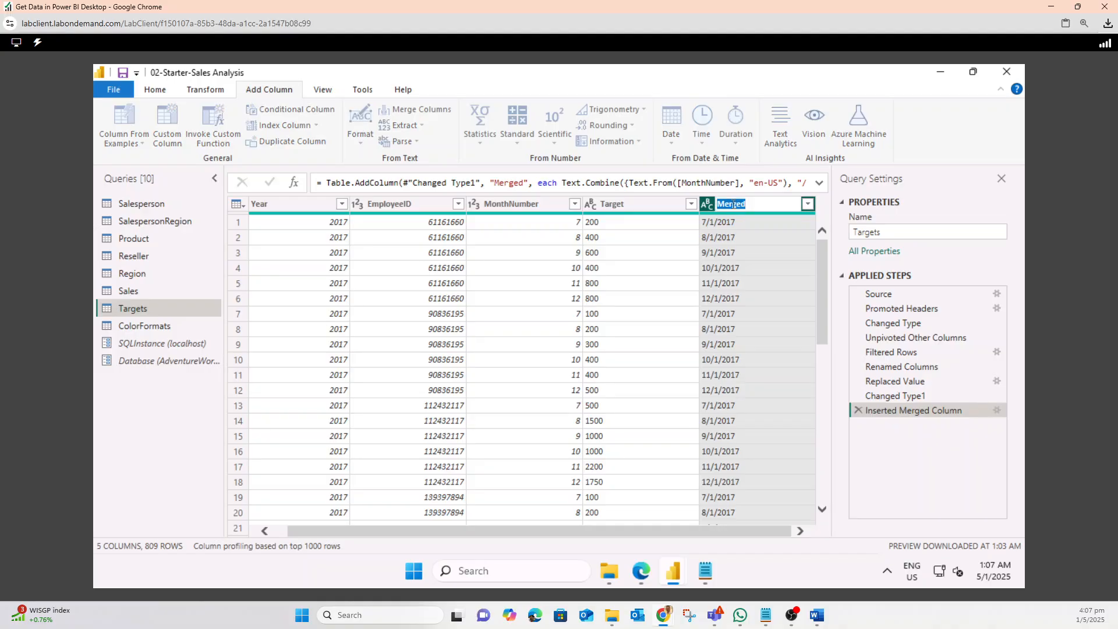
pyautogui.write('Target\\')
pyautogui.press('BackSpace')
pyautogui.write('Month')
pyautogui.press('Return')
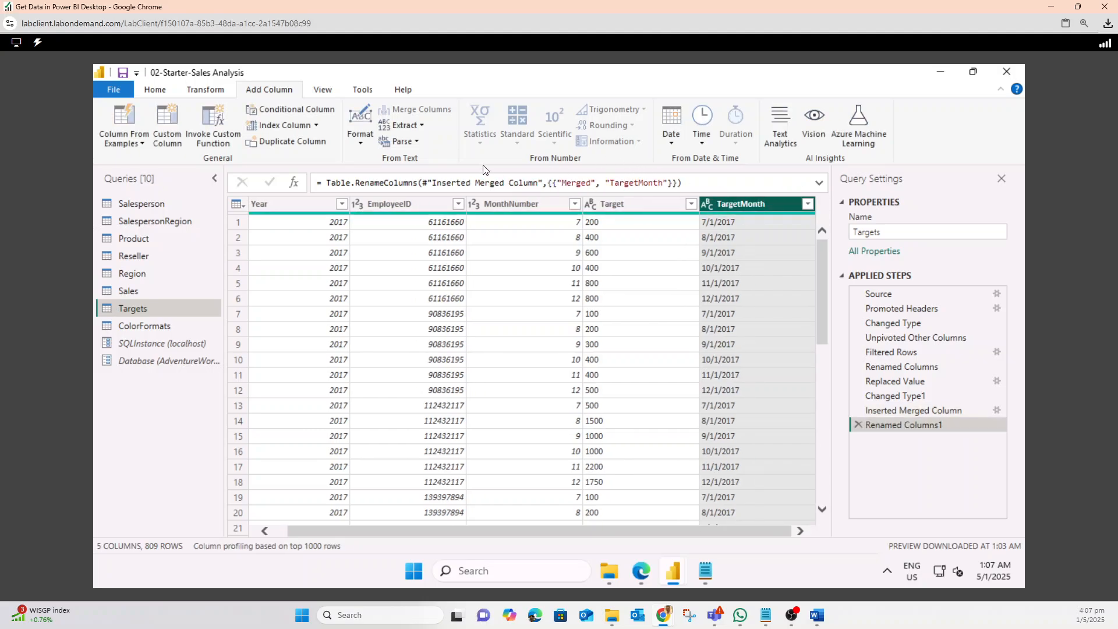
# Choose columns to keep only EmployeeID, Target and TargetMonth, removing Year and MonthNumber
pyautogui.click(158, 91)
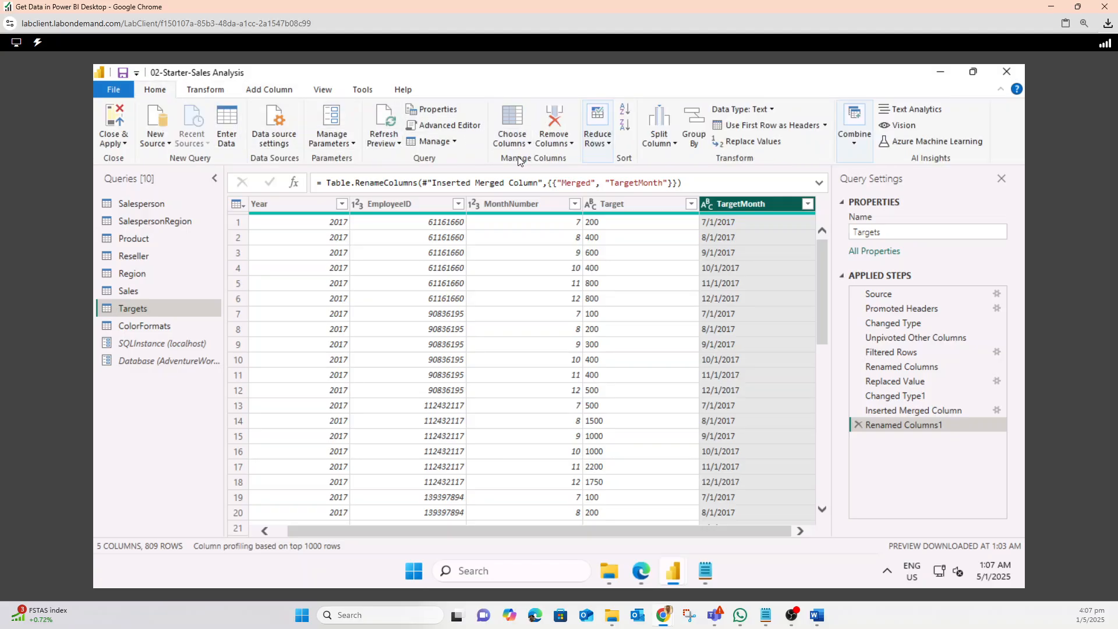
pyautogui.click(529, 145)
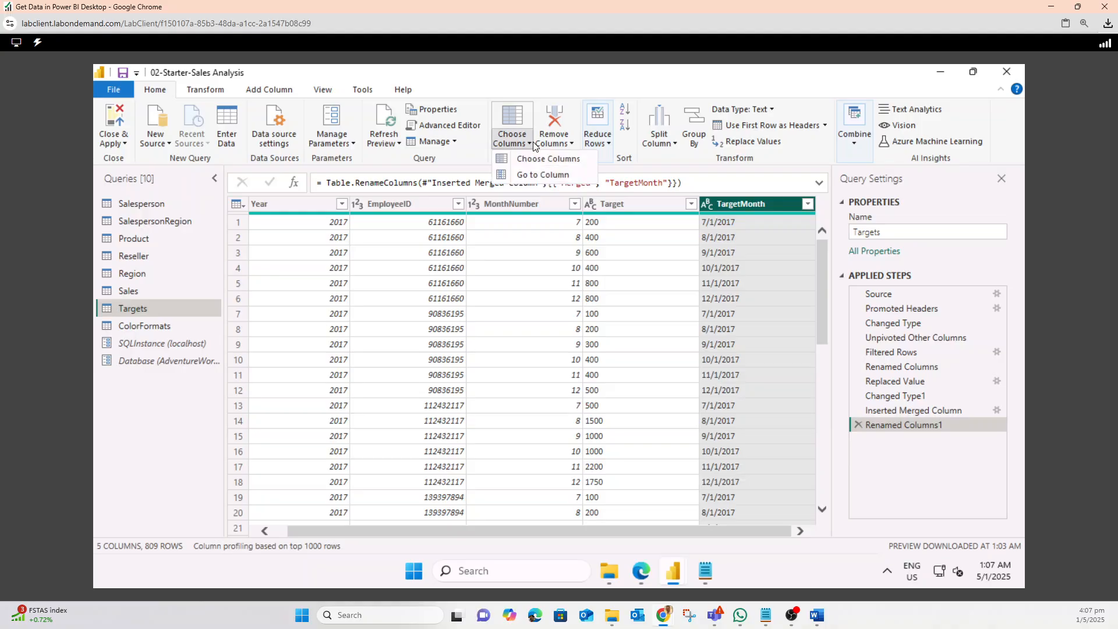
pyautogui.click(526, 163)
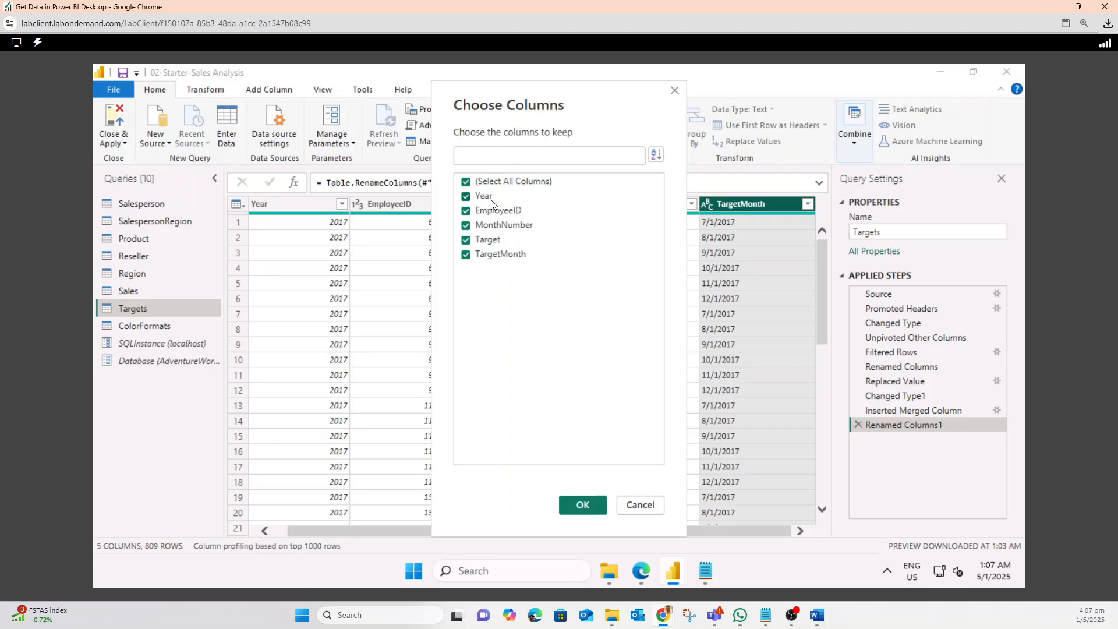
pyautogui.click(466, 196)
pyautogui.click(583, 504)
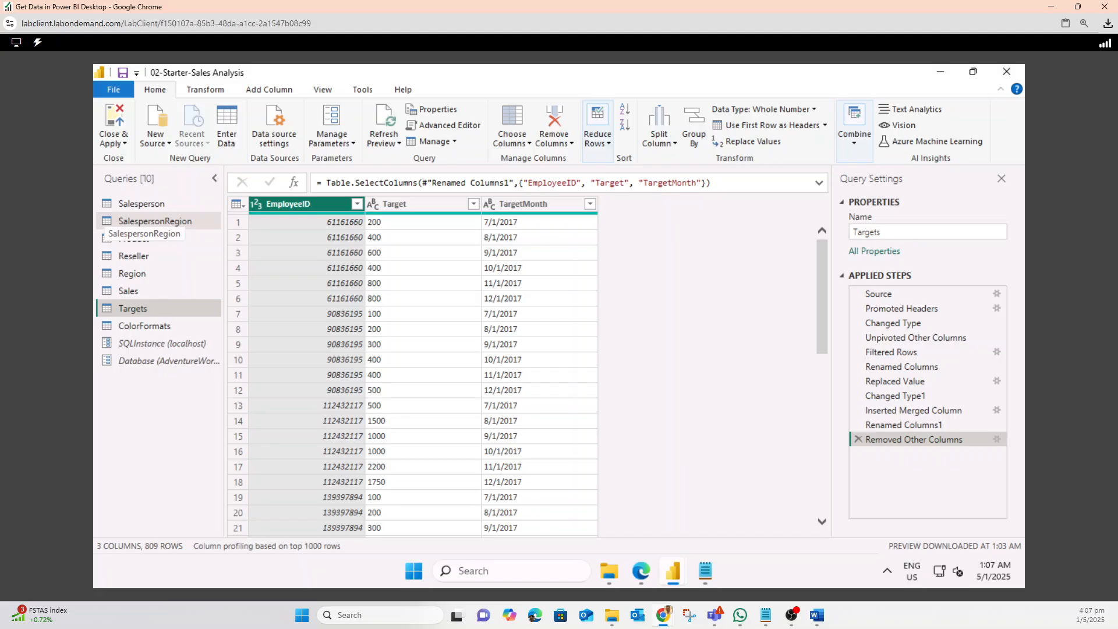
# Set the Target column type to Fixed decimal number and the TargetMonth column type to Date
pyautogui.click(371, 205)
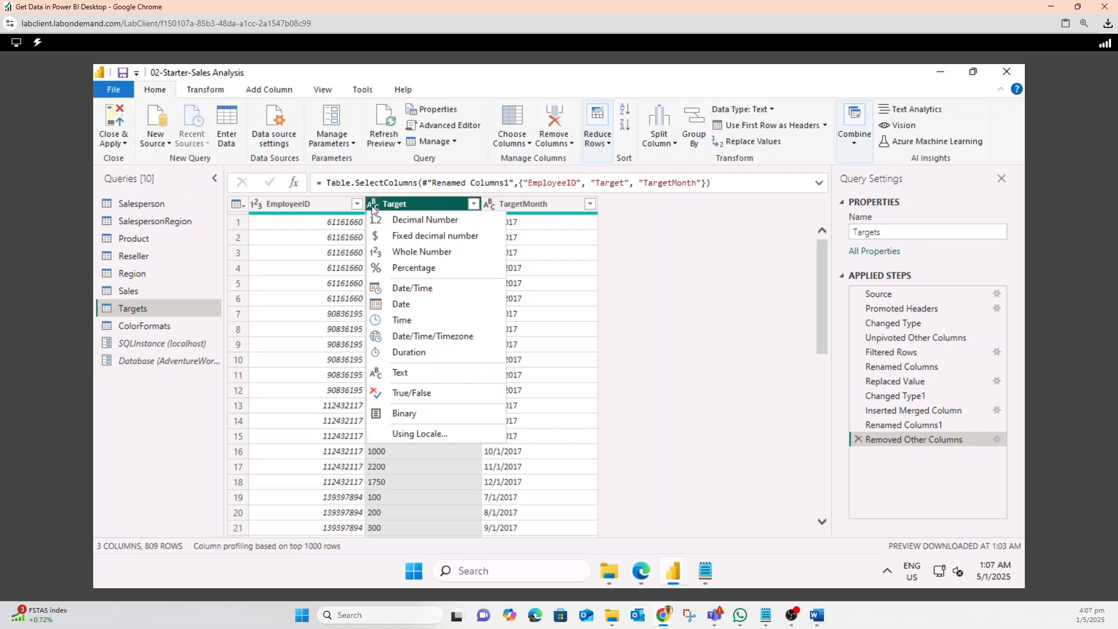
pyautogui.click(400, 236)
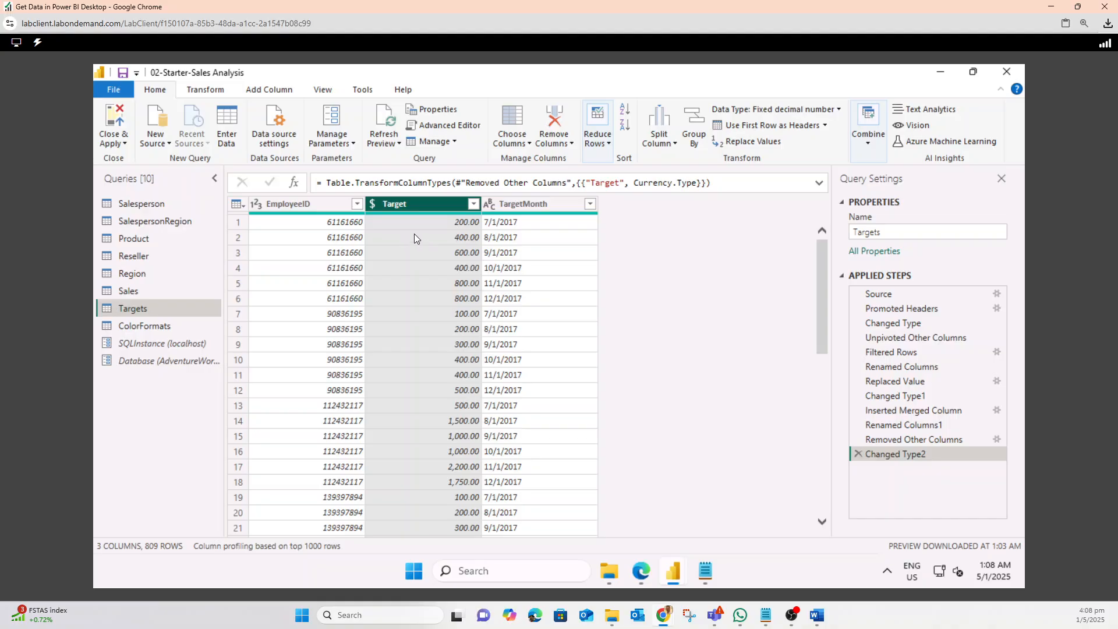
pyautogui.click(489, 205)
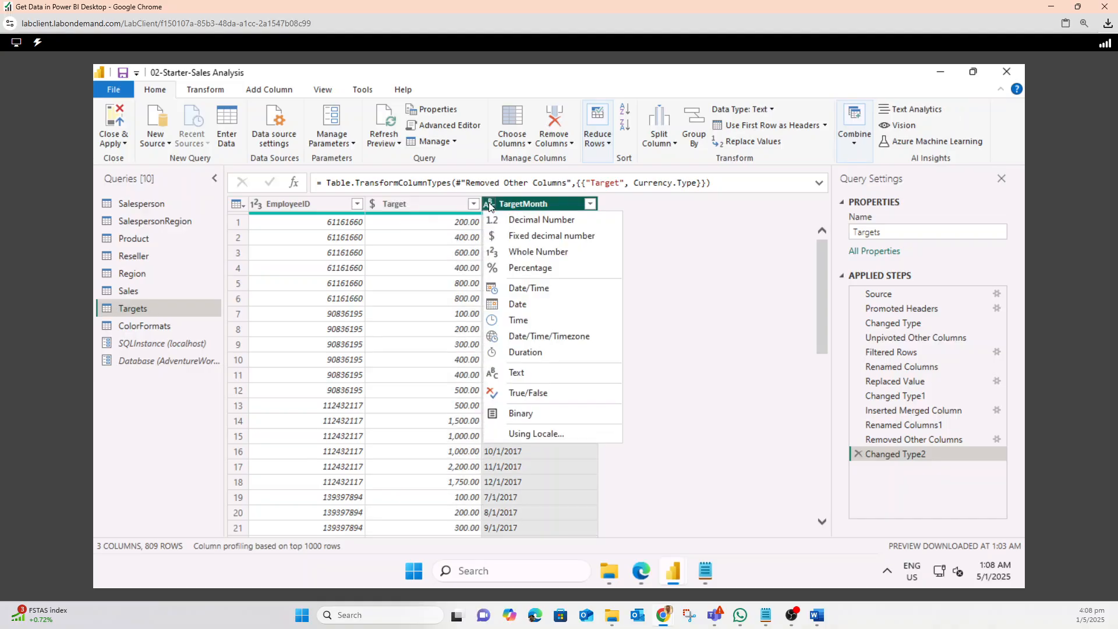
pyautogui.click(510, 308)
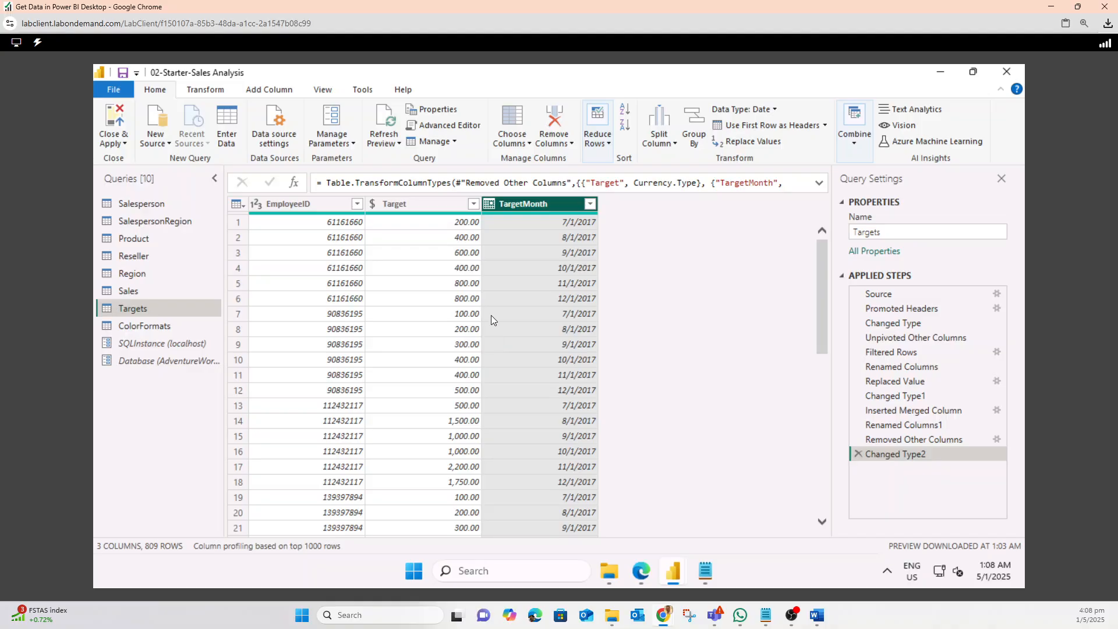
# Multiply the Target column values by 1000
pyautogui.click(418, 202)
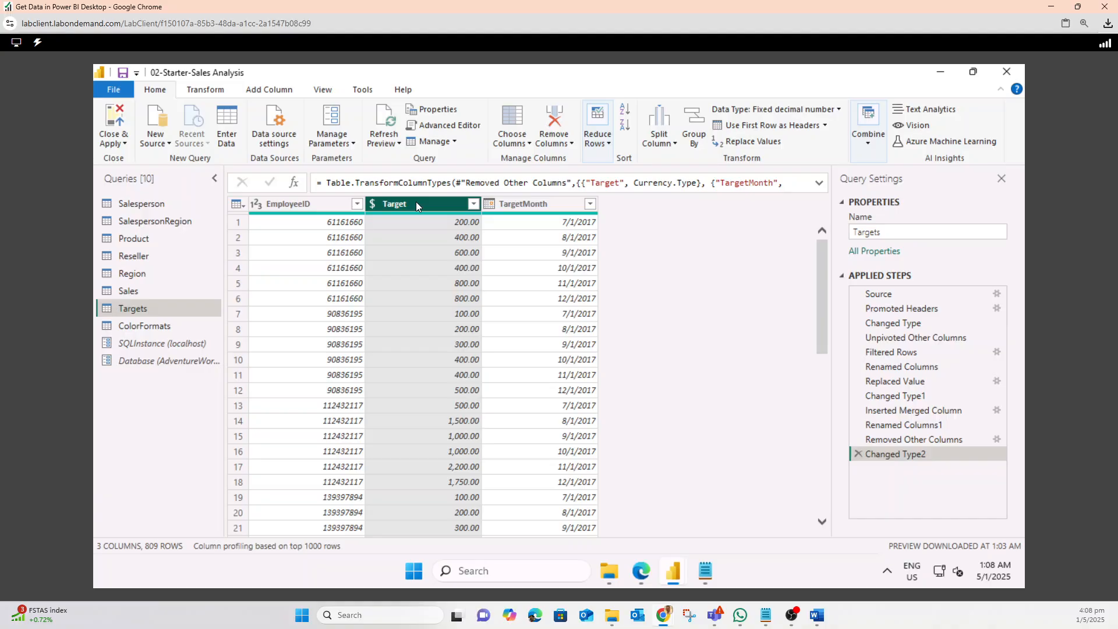
pyautogui.click(207, 94)
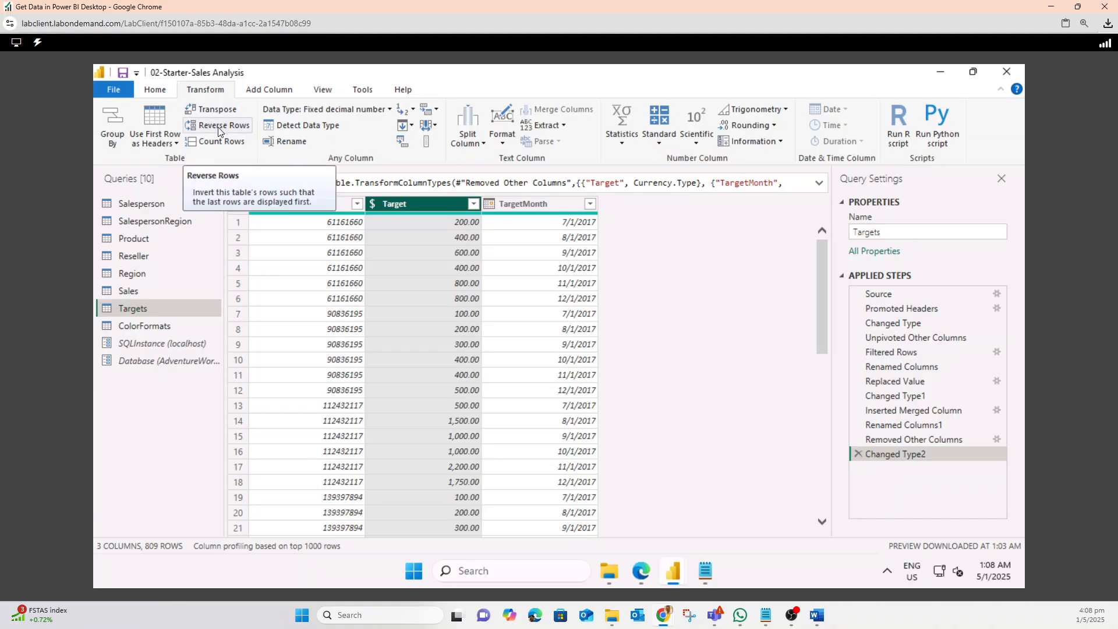
pyautogui.click(662, 146)
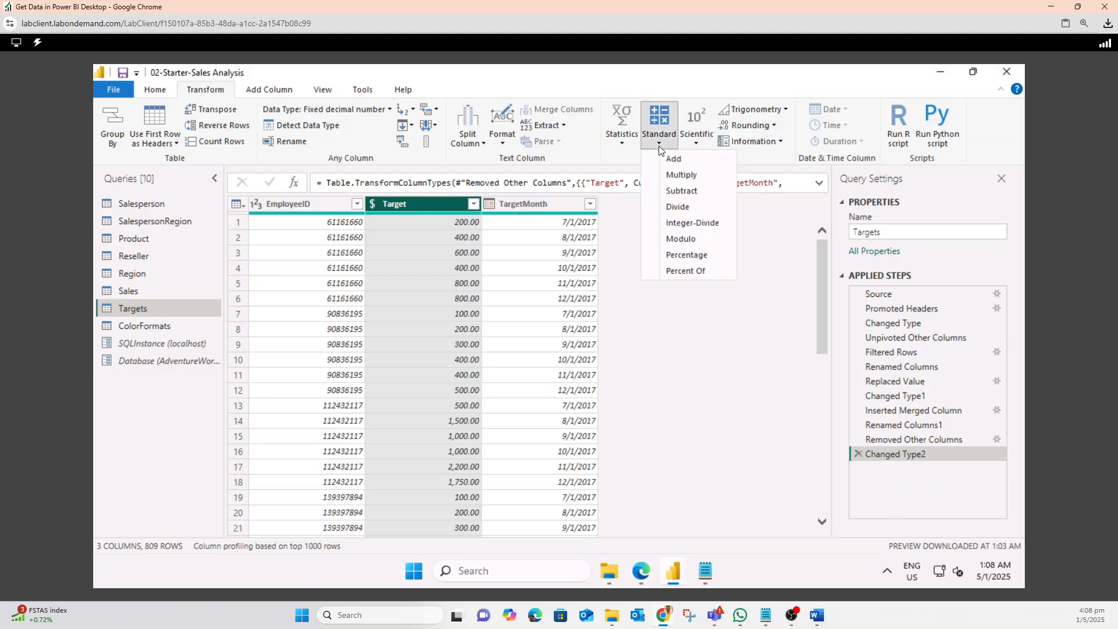
pyautogui.click(679, 177)
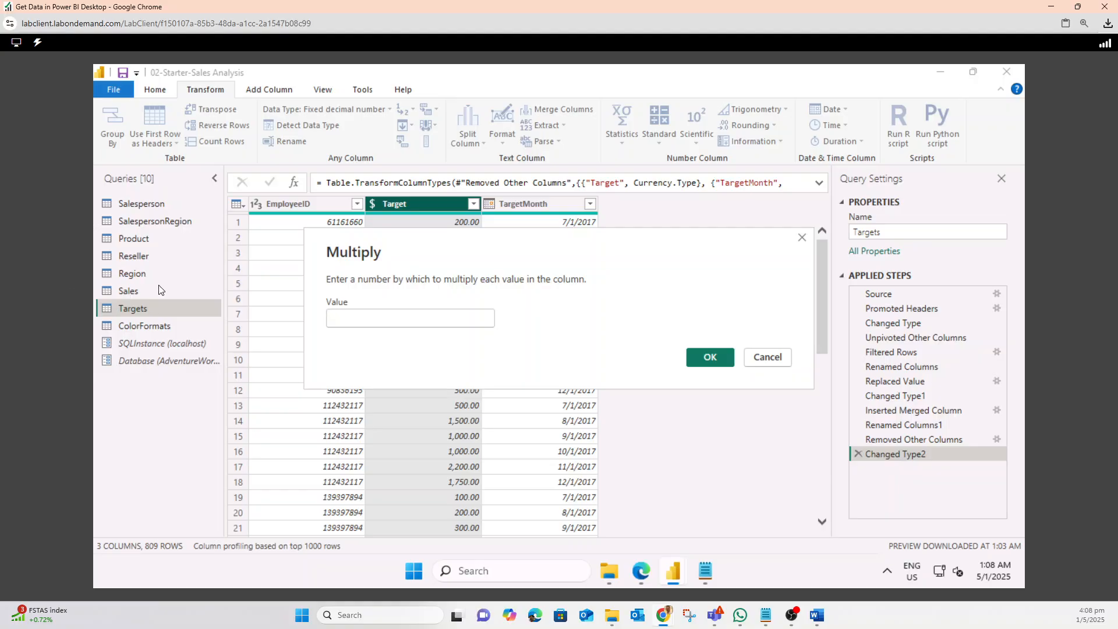
pyautogui.click(355, 318)
pyautogui.write('1000')
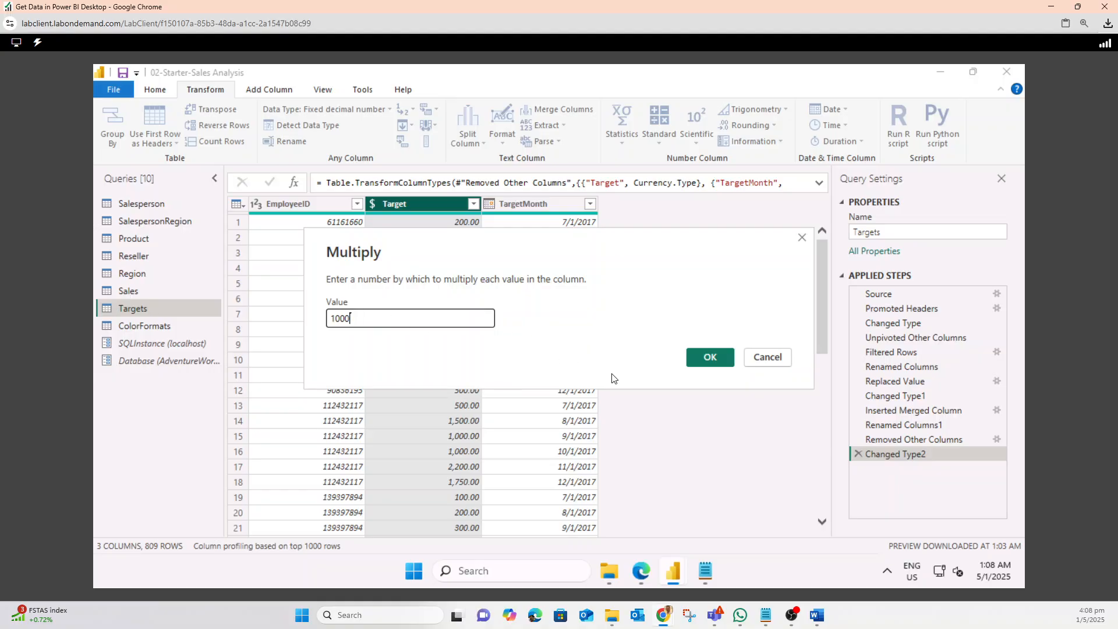
pyautogui.click(703, 361)
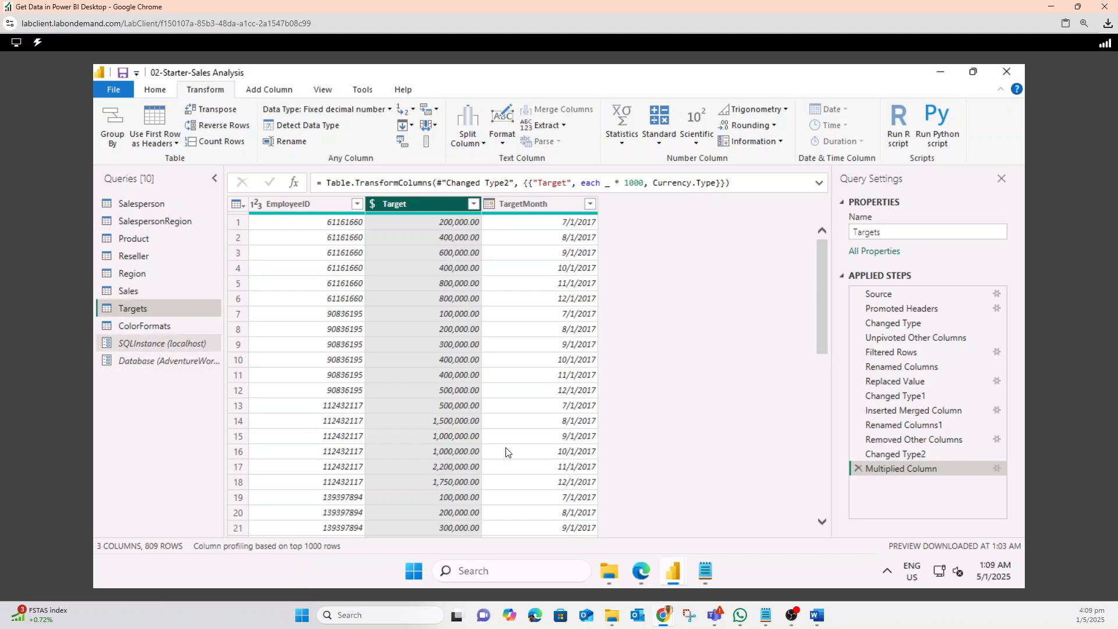
# Switch to the browser lab instructions and read the expected column and row counts for the Targets query
pyautogui.moveTo(667, 619)
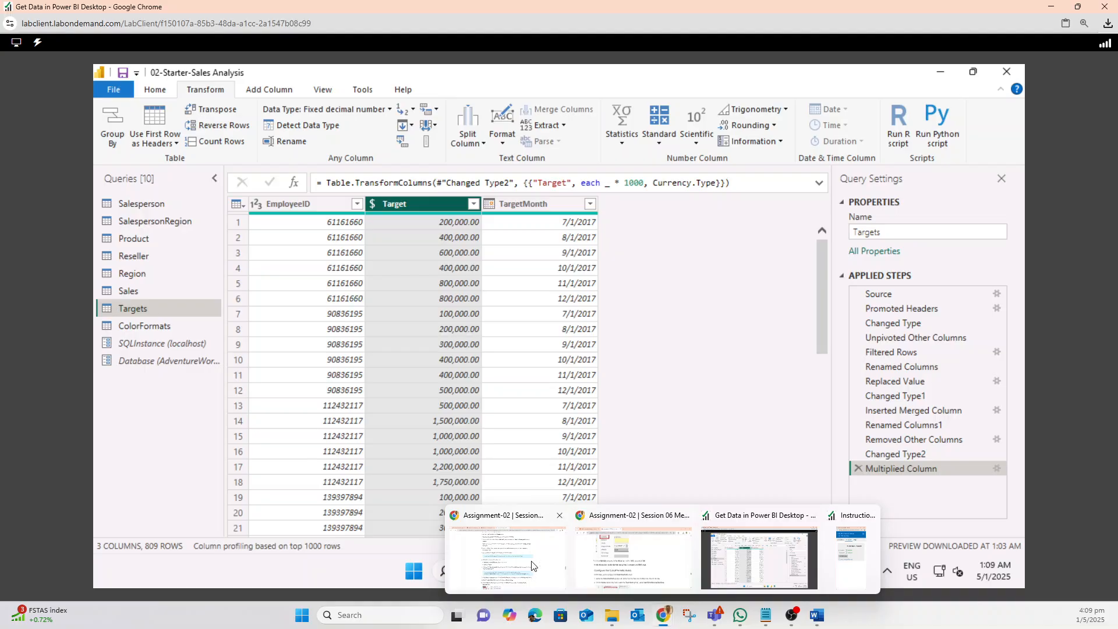
pyautogui.click(507, 553)
pyautogui.scroll(-8, 472, 416)
pyautogui.scroll(-5, 471, 416)
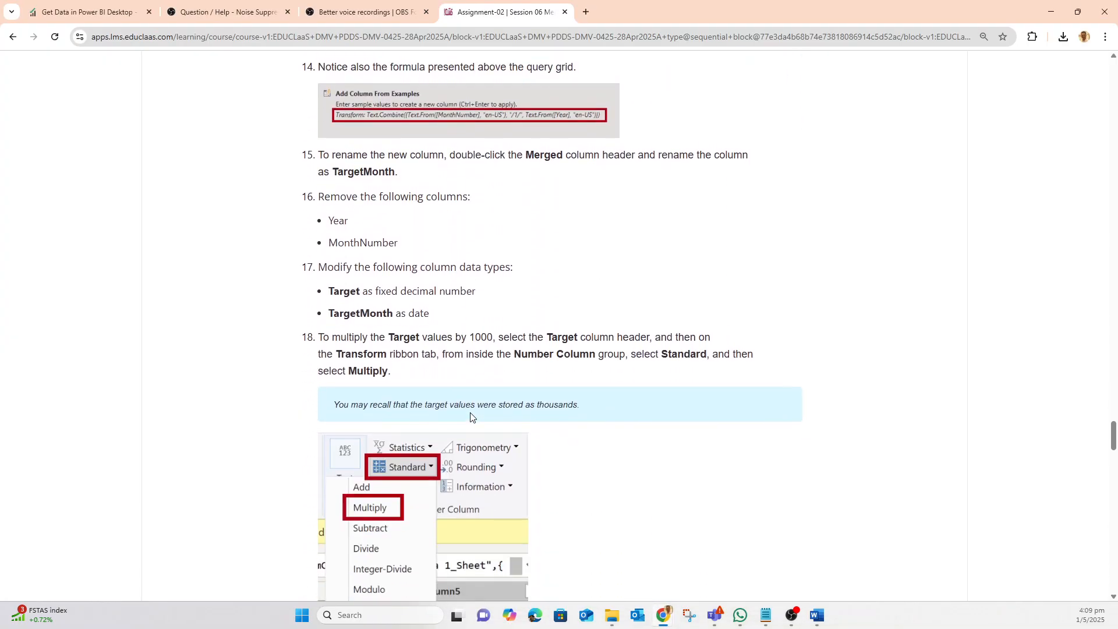
pyautogui.scroll(-5, 471, 416)
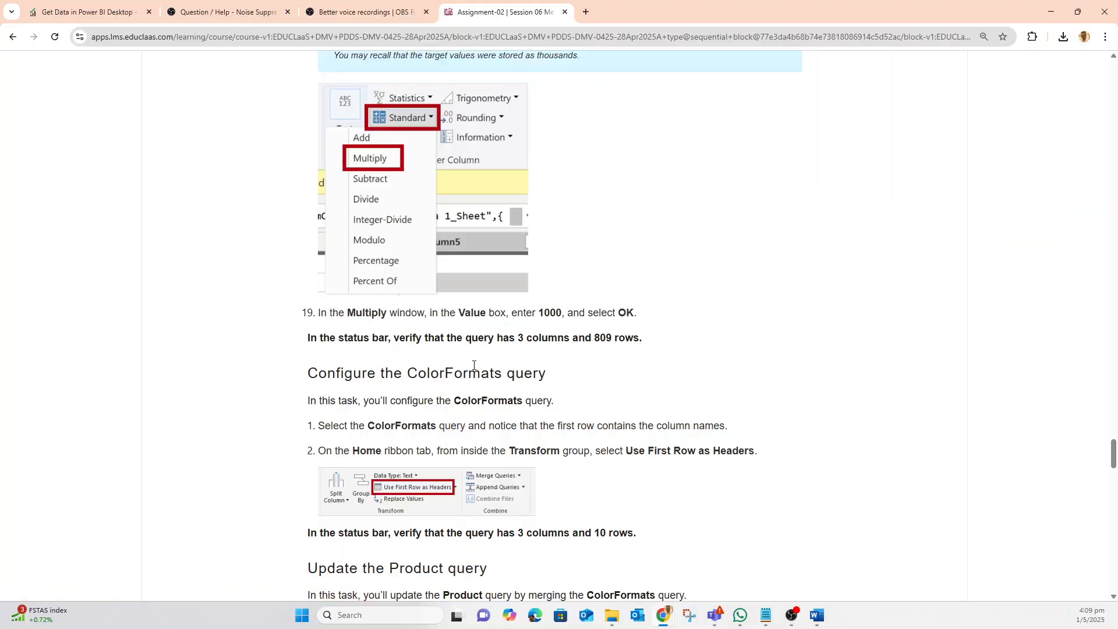
pyautogui.moveTo(486, 338); pyautogui.dragTo(676, 337)
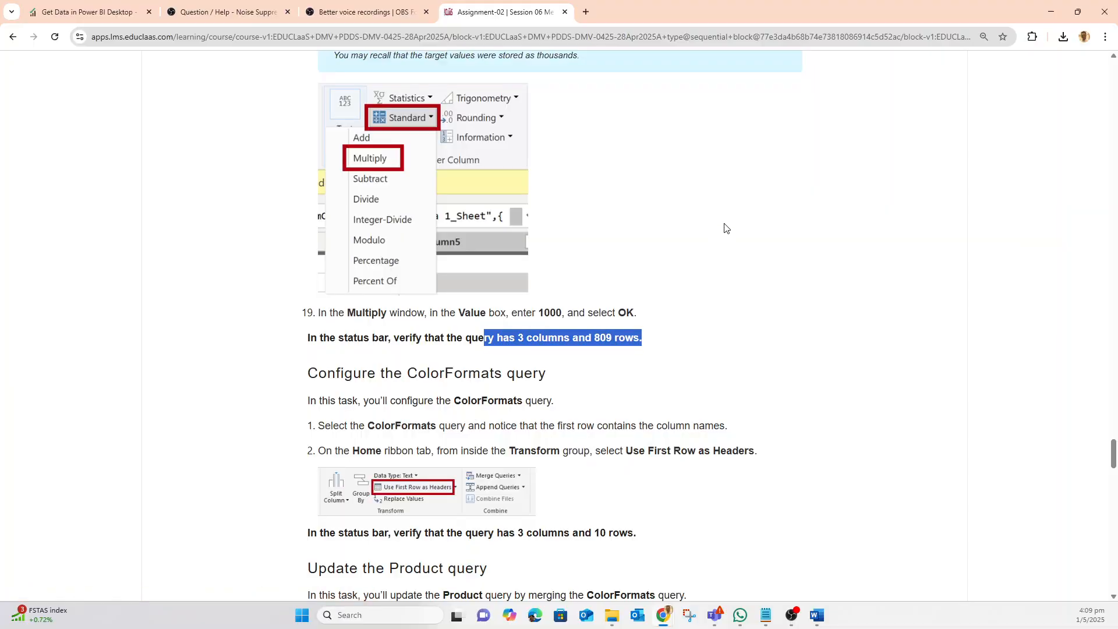
pyautogui.click(1050, 12)
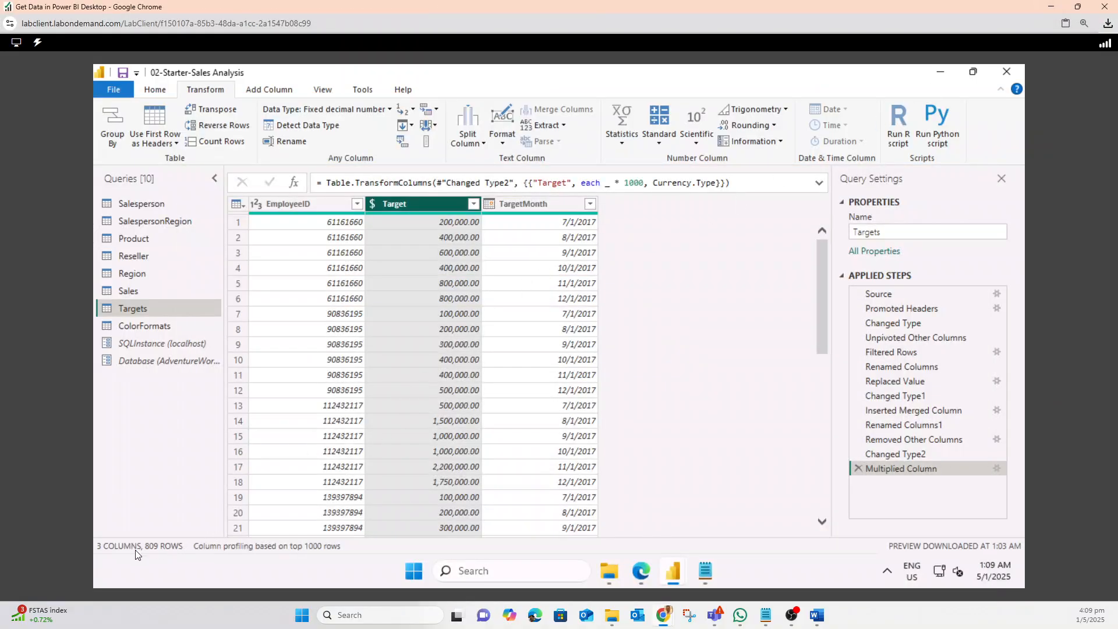
pyautogui.hotkey('ctrl', '1')
pyautogui.click(139, 531)
pyautogui.moveTo(307, 521)
pyautogui.mouseDown()
pyautogui.moveTo(138, 523)
pyautogui.moveTo(322, 549)
pyautogui.mouseUp()
pyautogui.press('Escape')
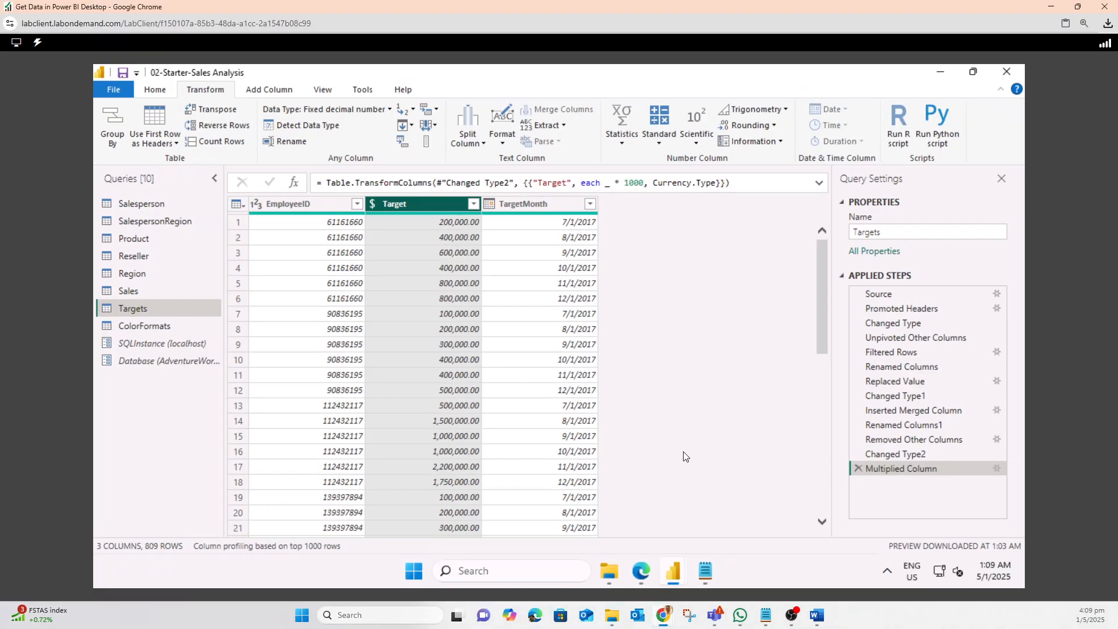